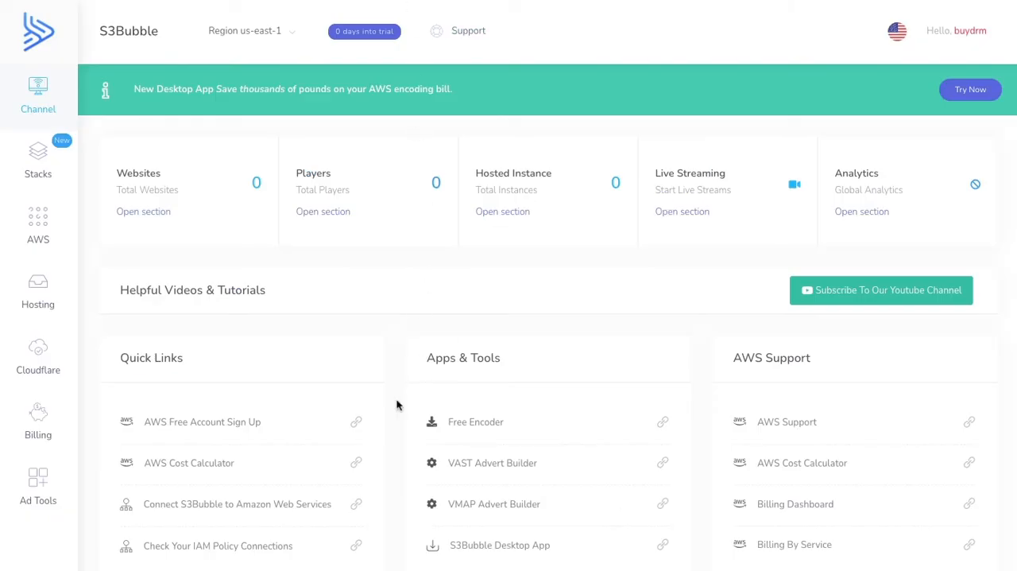
- Open the AWS Free Account Sign Up and S3Bubble Desktop App links, and review the desktop app's features and download options
click(356, 422)
click(664, 545)
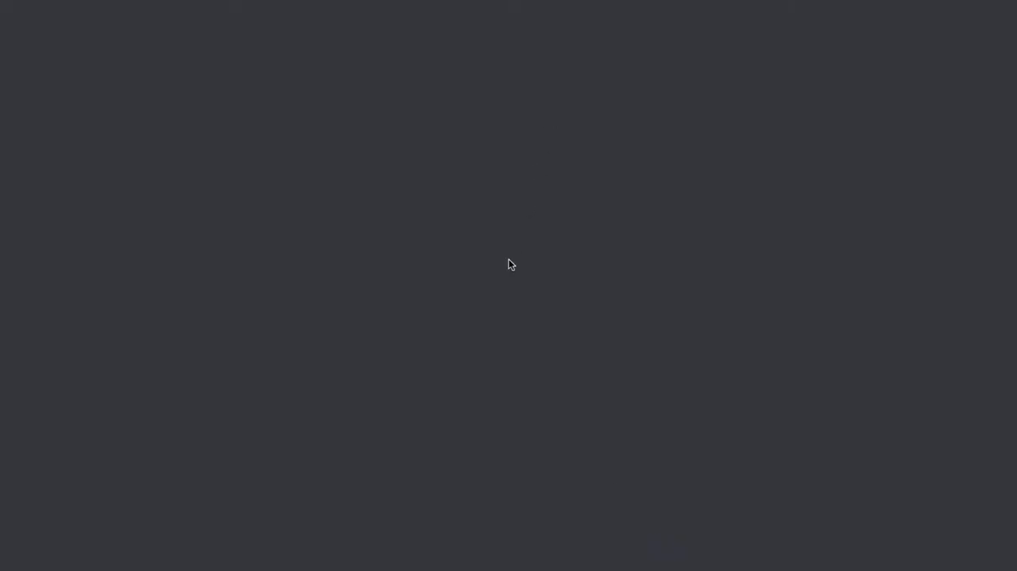
scroll(529, 248, down, 10)
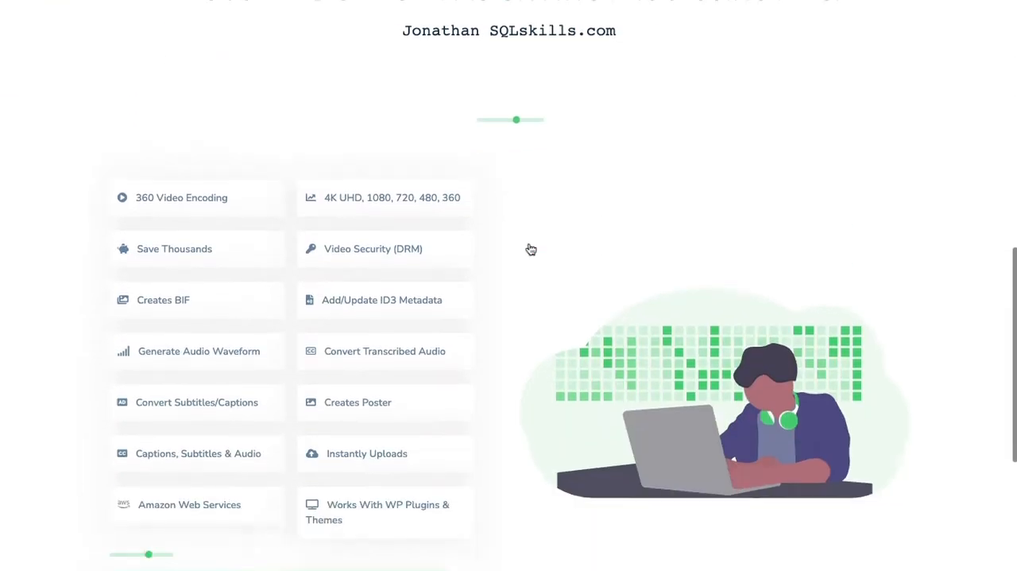
scroll(529, 249, down, 3)
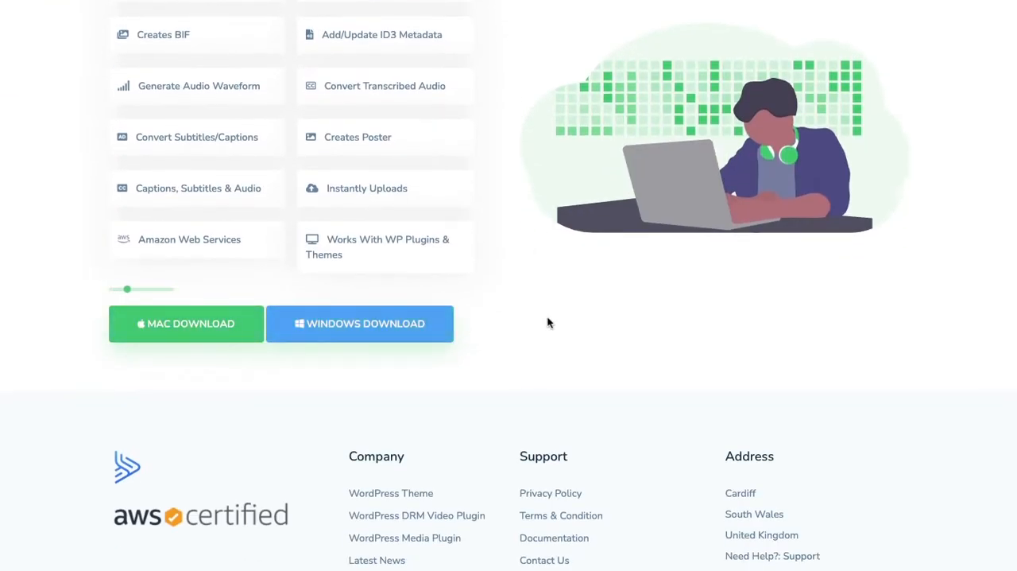
scroll(547, 321, up, 15)
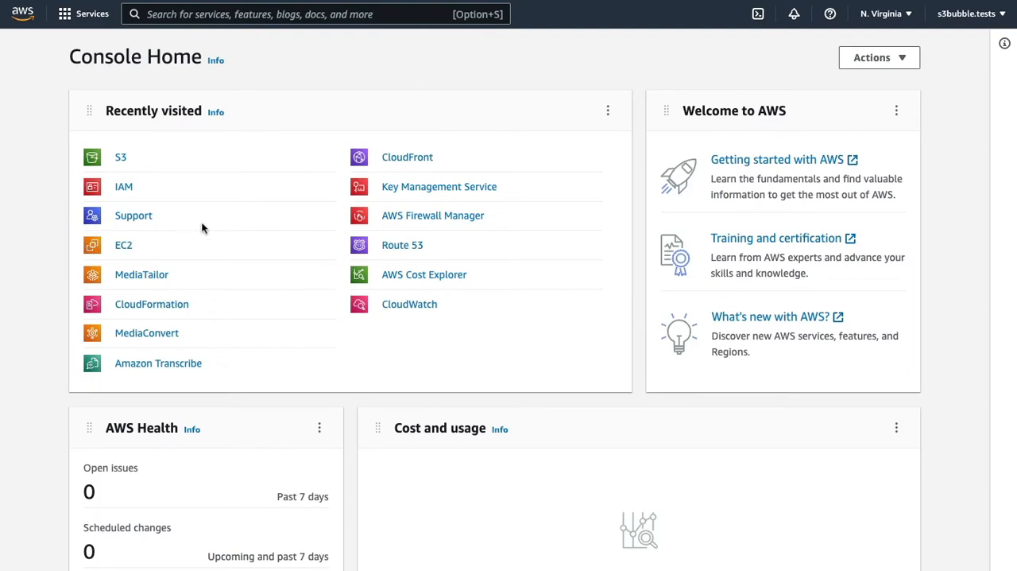
- Switch to the AWS console and open the list of IAM policies
click(124, 191)
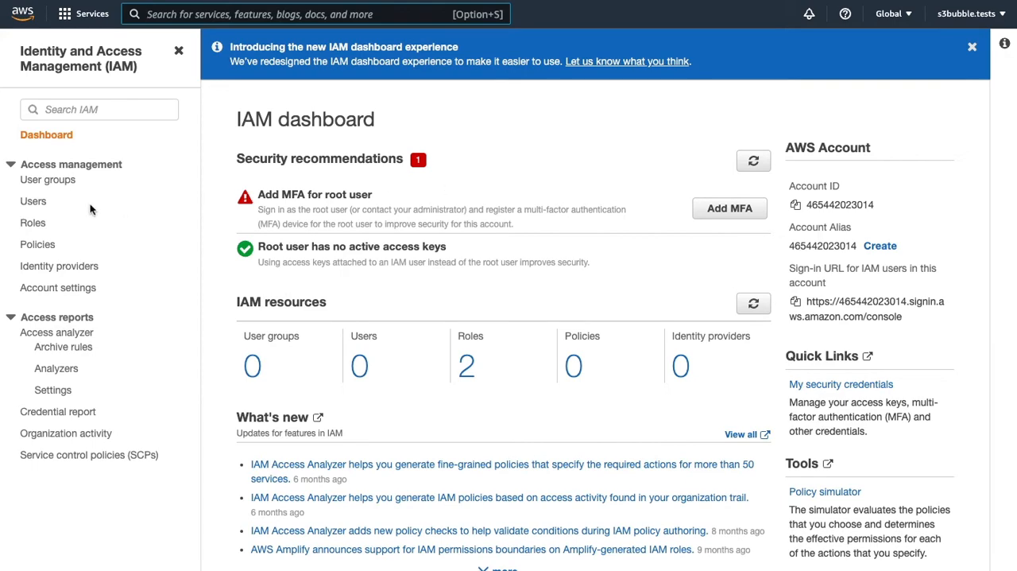
click(40, 244)
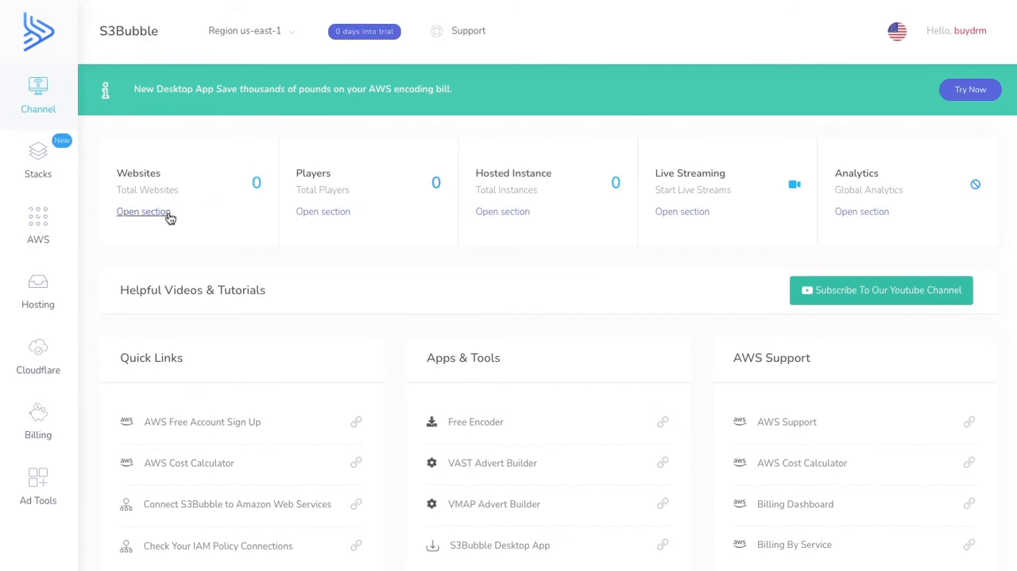
- Switch to the S3Bubble dashboard, open the IAM Connection page and copy the minimal policy JSON
click(58, 220)
mouse_move(178, 271)
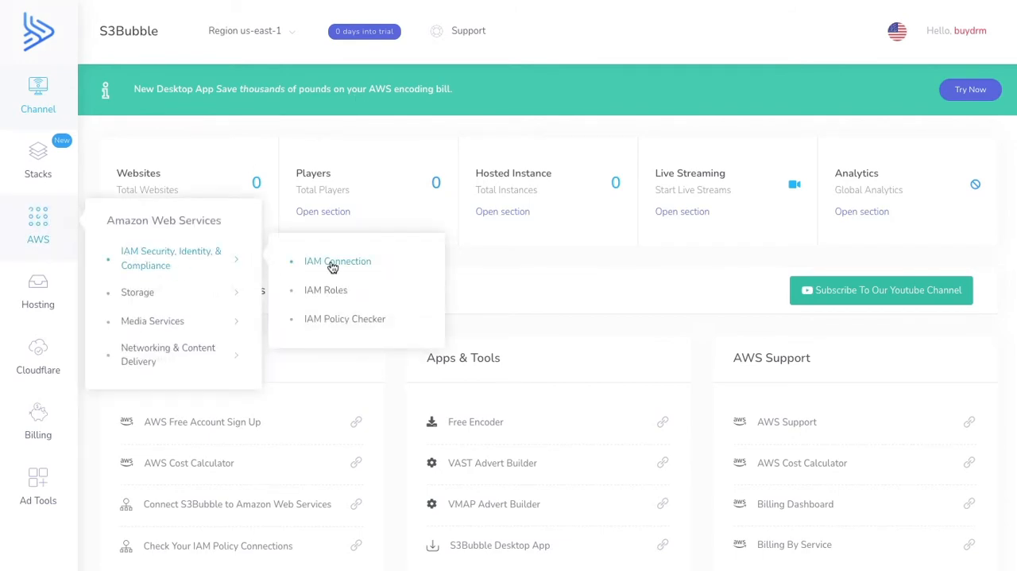
click(332, 265)
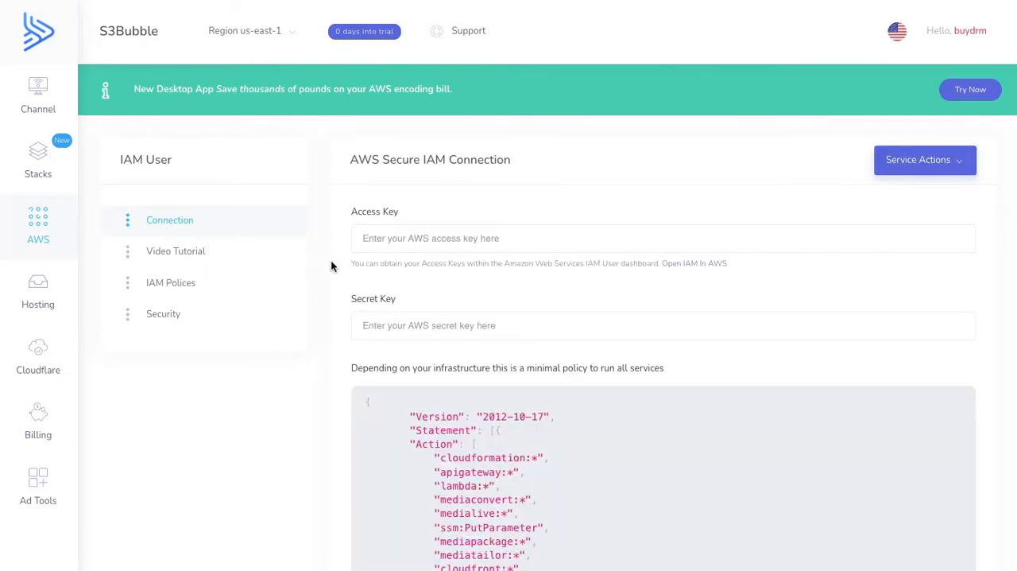
scroll(424, 262, down, 5)
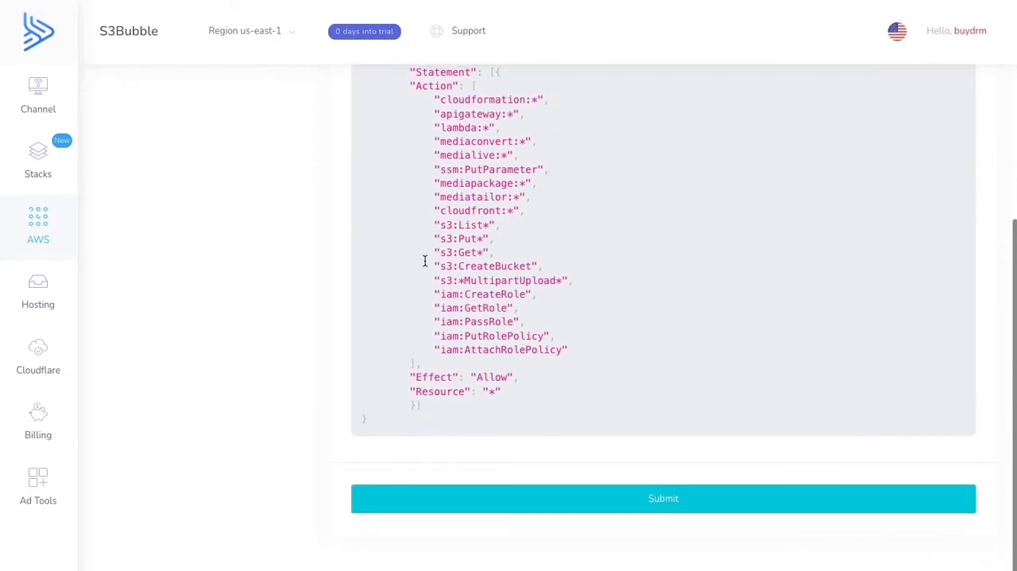
scroll(424, 261, up, 2)
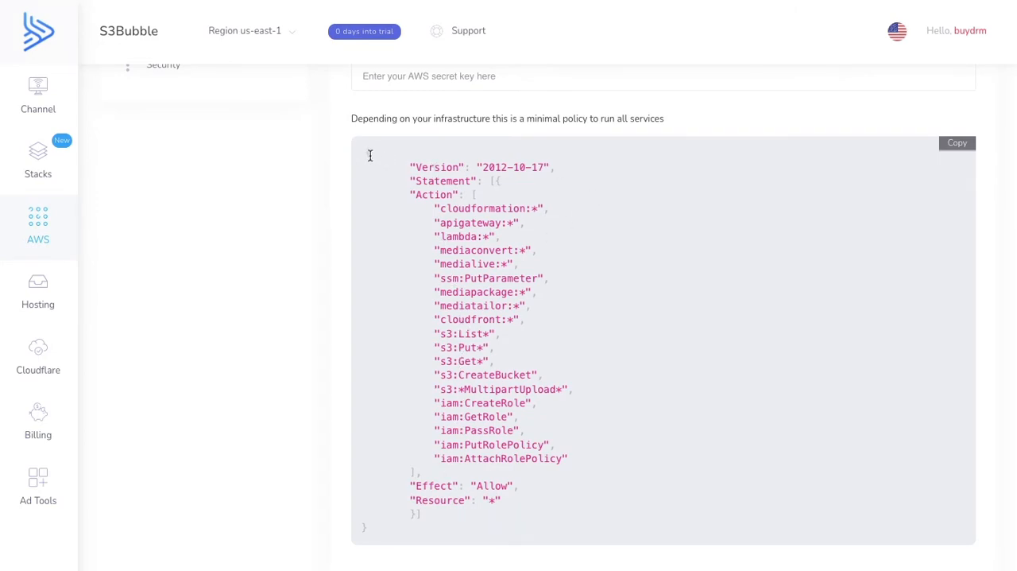
click(954, 149)
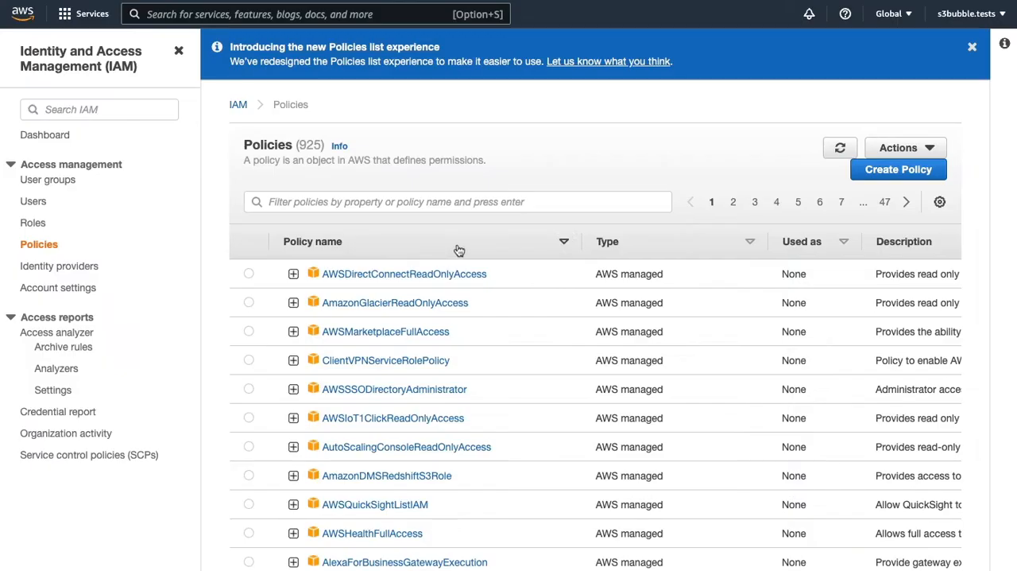
- Switch to AWS IAM, start creating a policy and replace its default JSON with the copied S3Bubble policy
click(913, 170)
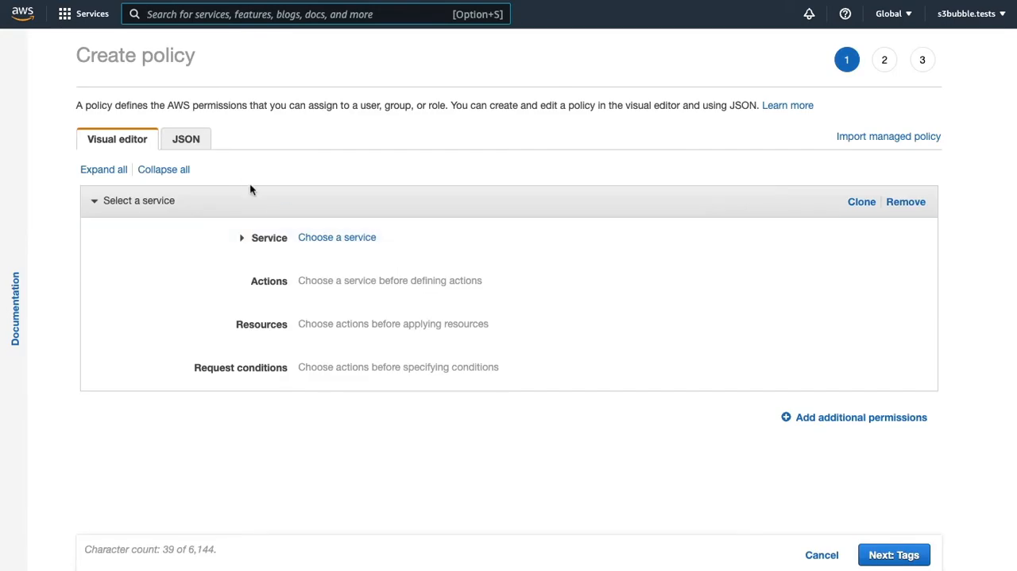
click(189, 140)
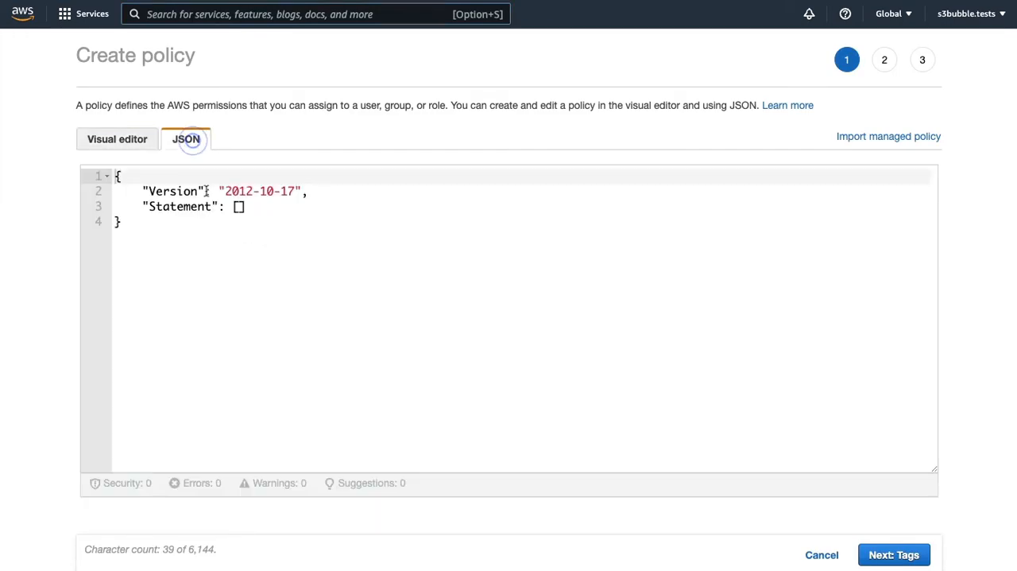
click(159, 233)
key(super+a)
key(super+v)
click(374, 278)
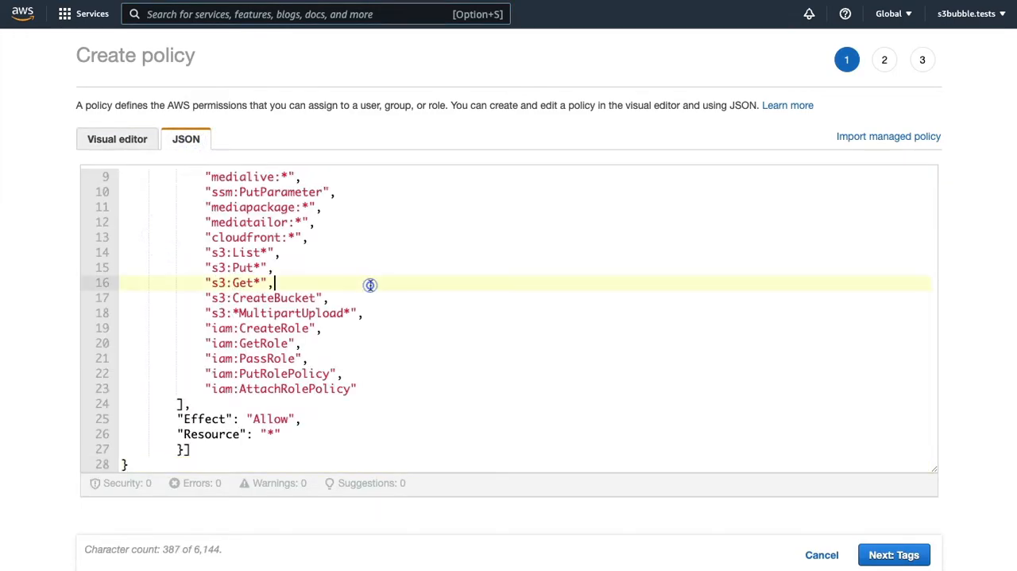
- Delete the cloudformation, apigateway and lambda actions from the policy JSON
scroll(374, 274, up, 3)
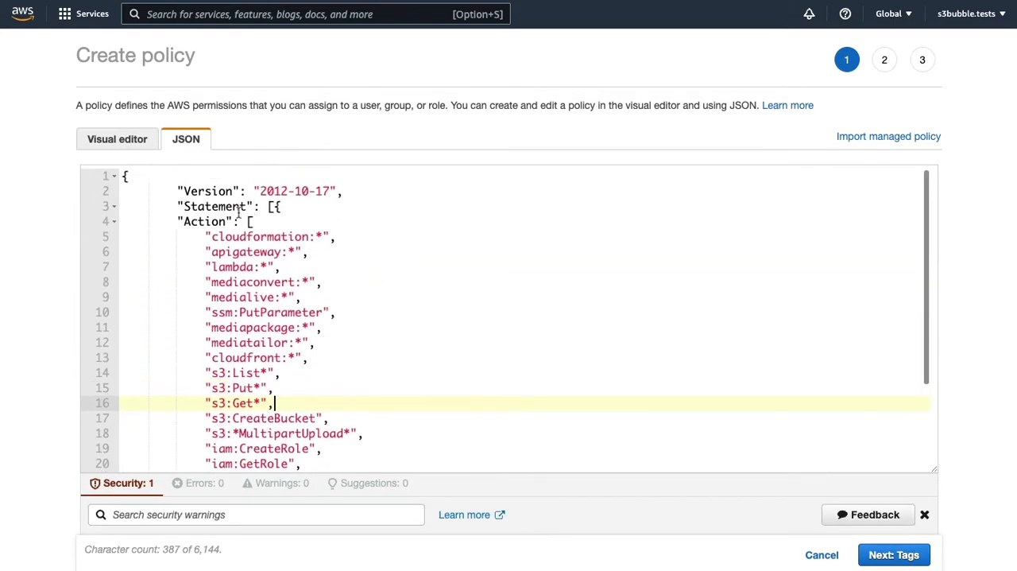
scroll(200, 240, down, 3)
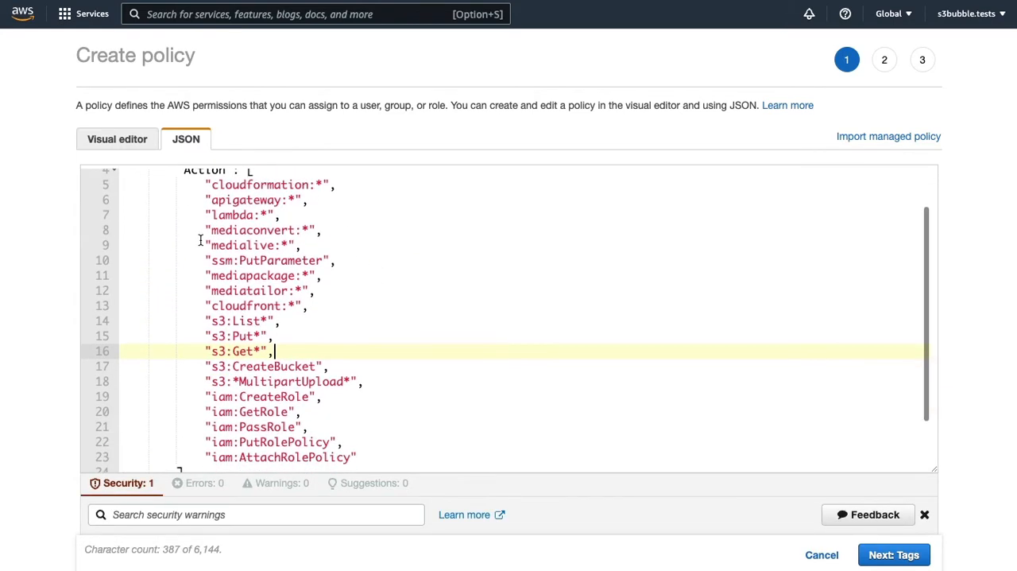
scroll(201, 240, up, 3)
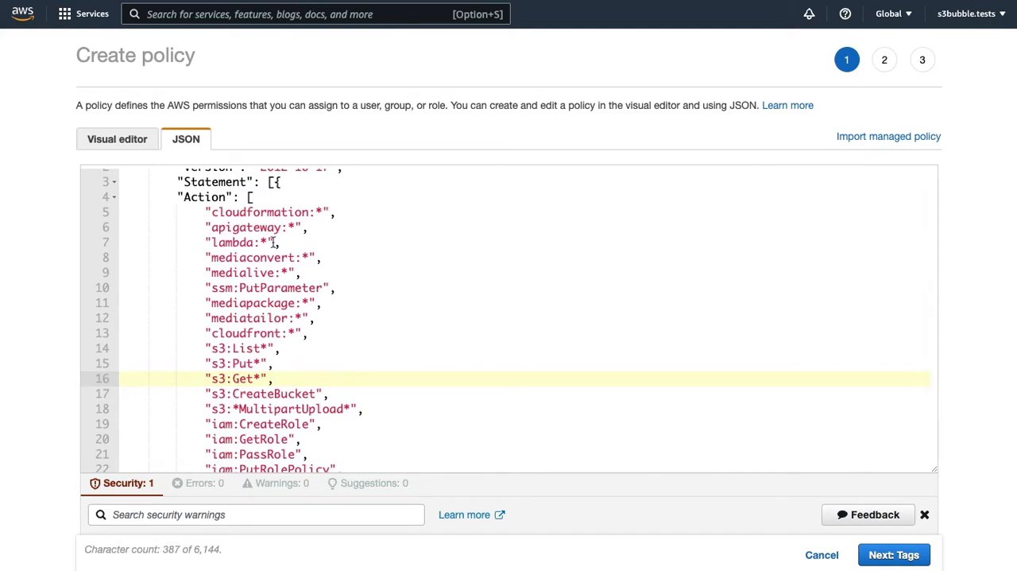
drag(306, 242, 120, 213)
key(BackSpace)
key(BackSpace)
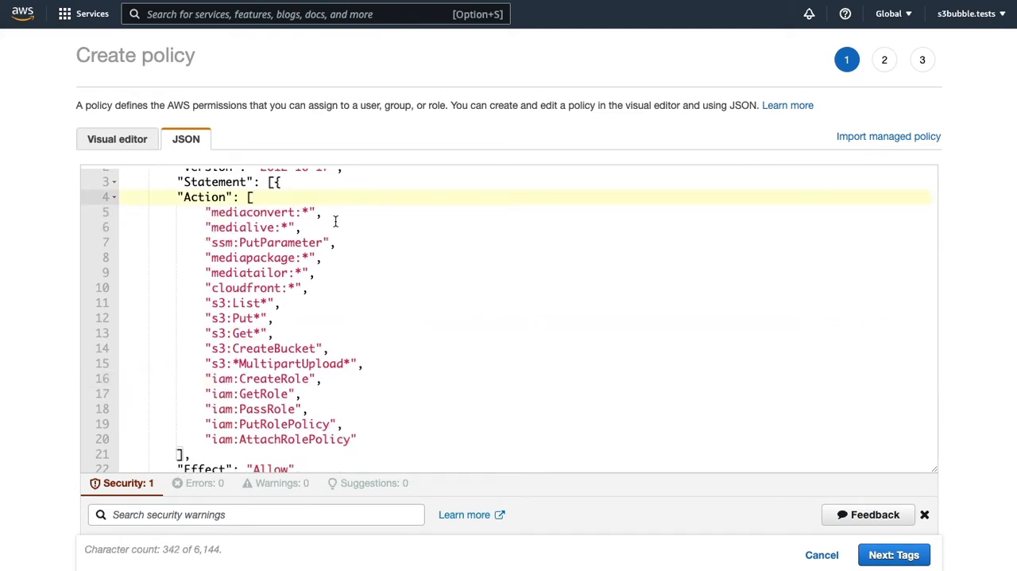
- Delete the mediaconvert and medialive actions from the policy JSON
click(352, 212)
key(shift+Home)
key(shift+Home)
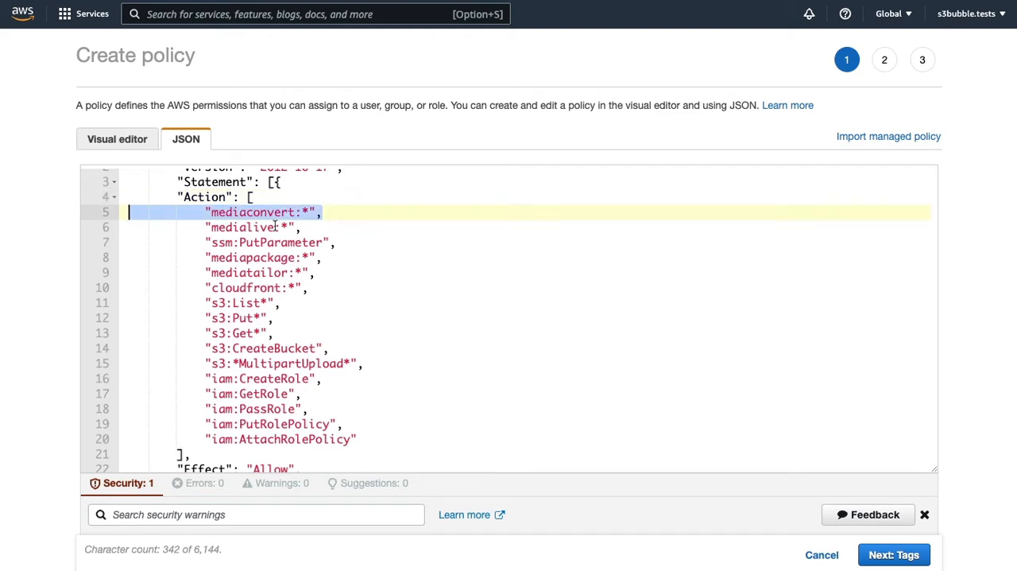
click(334, 227)
key(shift+Home)
key(shift+Home)
key(shift+Up)
key(BackSpace)
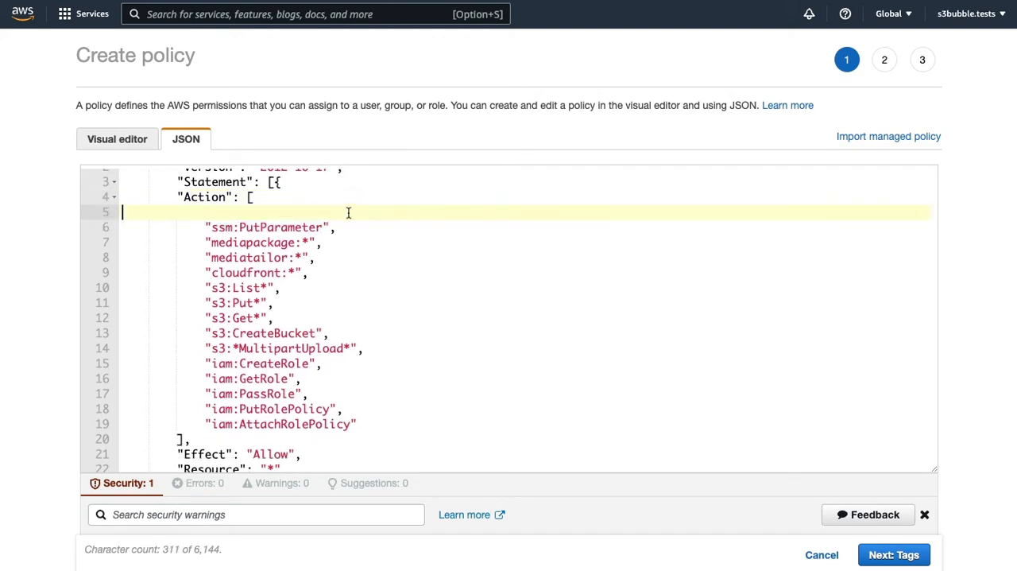
- Delete the ssm:PutParameter action and the leftover blank line from the policy JSON
click(359, 226)
key(shift+Home)
key(shift+Home)
key(BackSpace)
key(BackSpace)
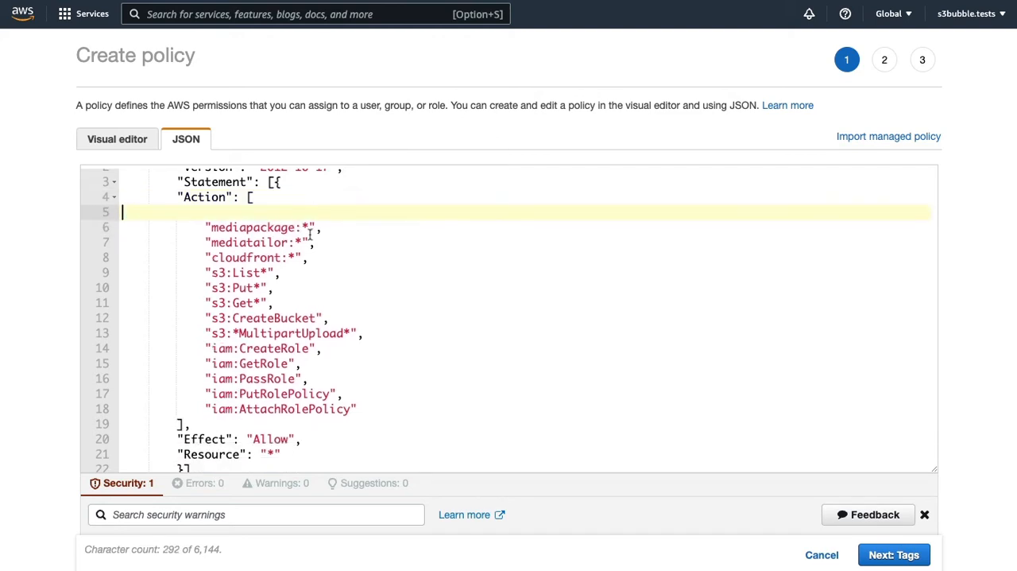
key(BackSpace)
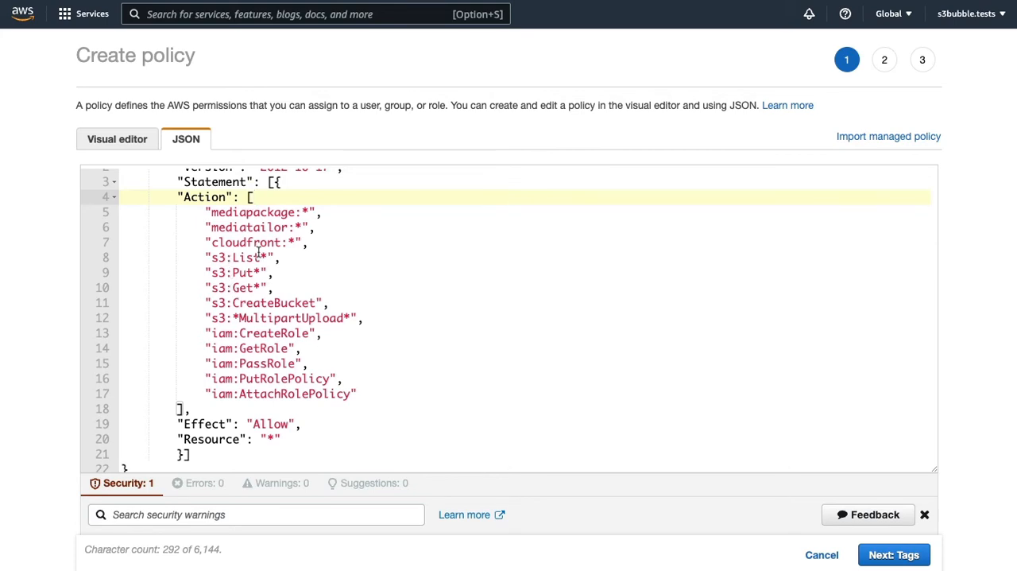
- Proceed to the policy review without attaching any tags
scroll(741, 447, down, 3)
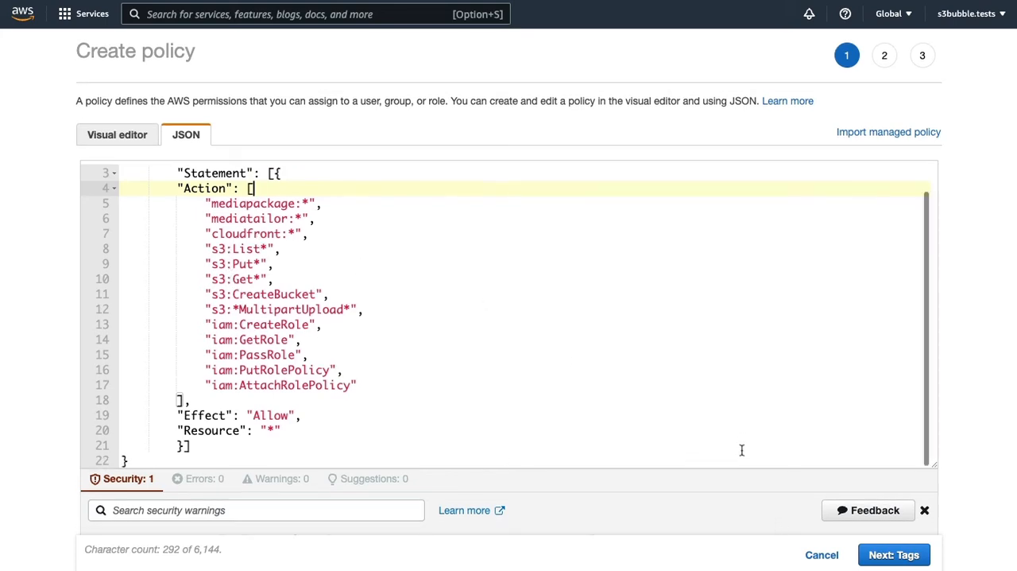
scroll(741, 451, down, 2)
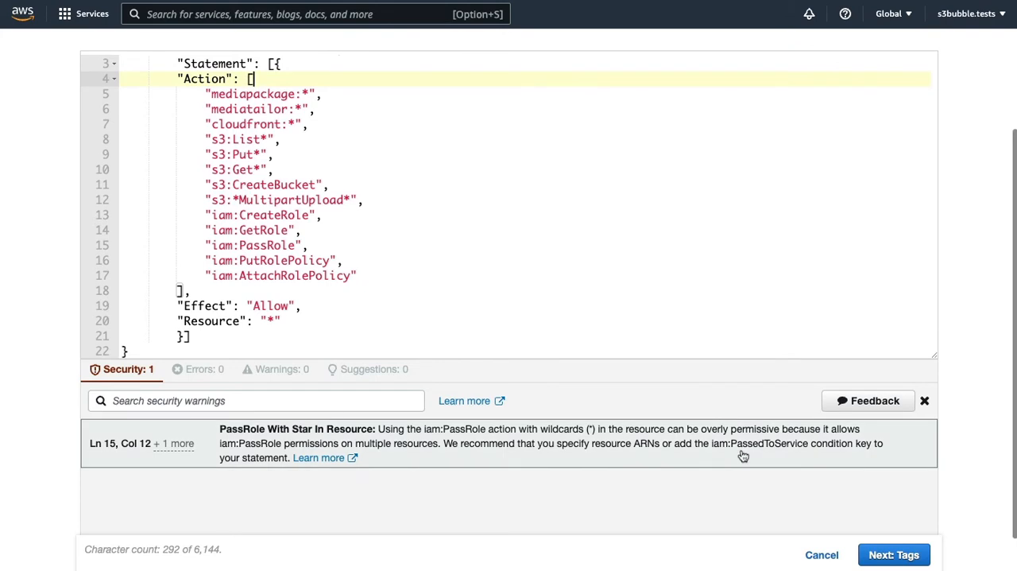
click(894, 556)
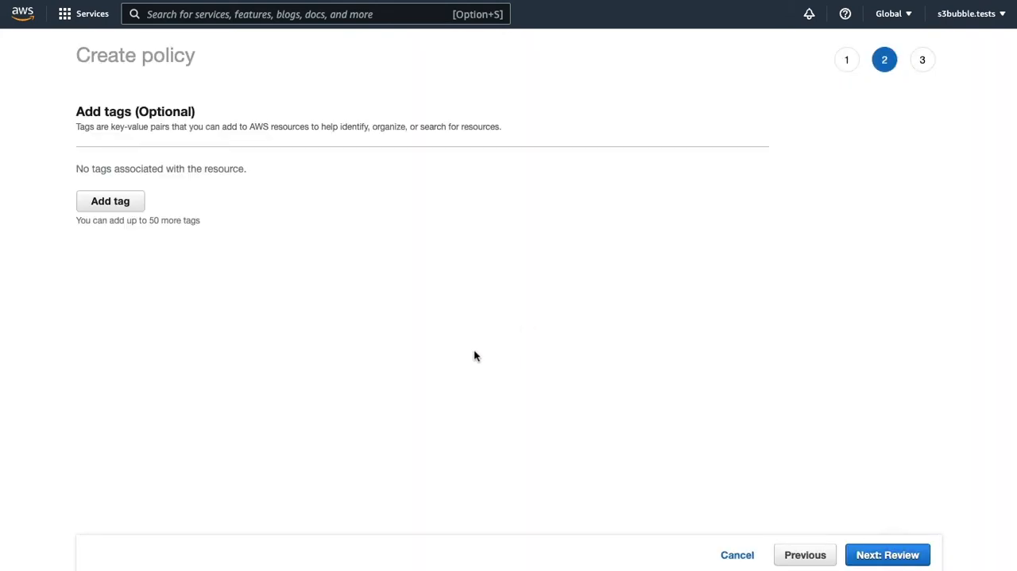
click(112, 200)
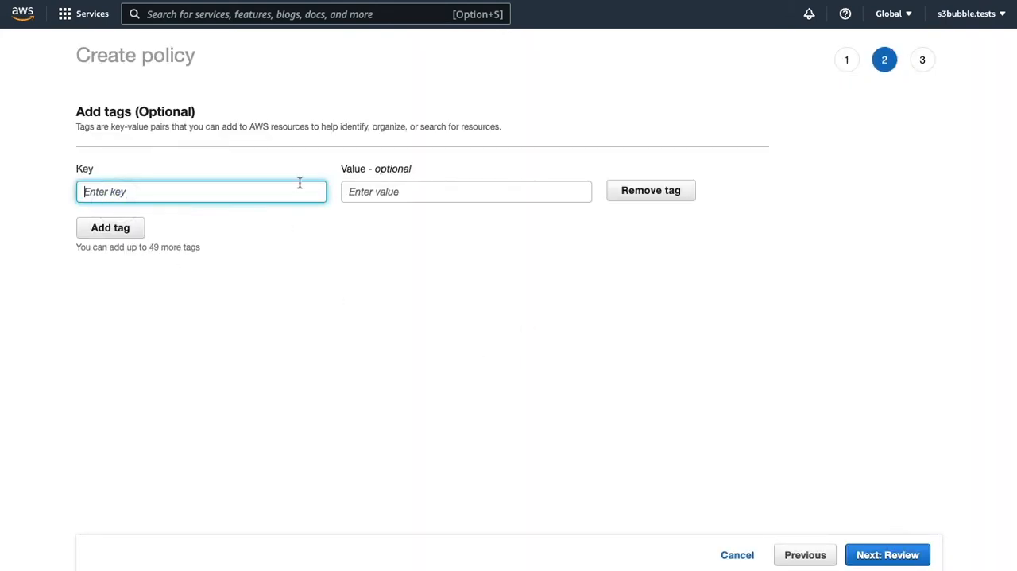
click(628, 184)
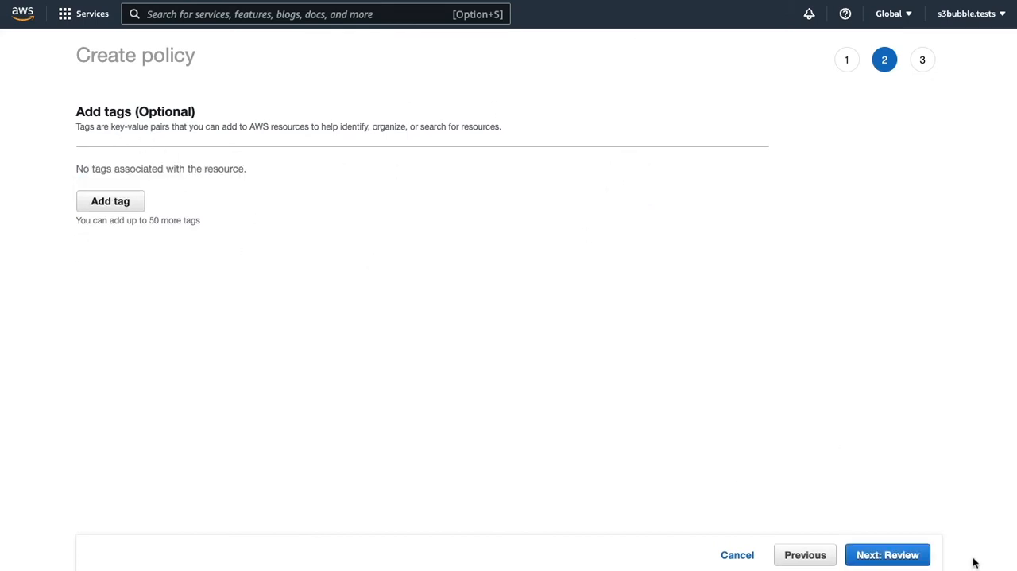
click(892, 553)
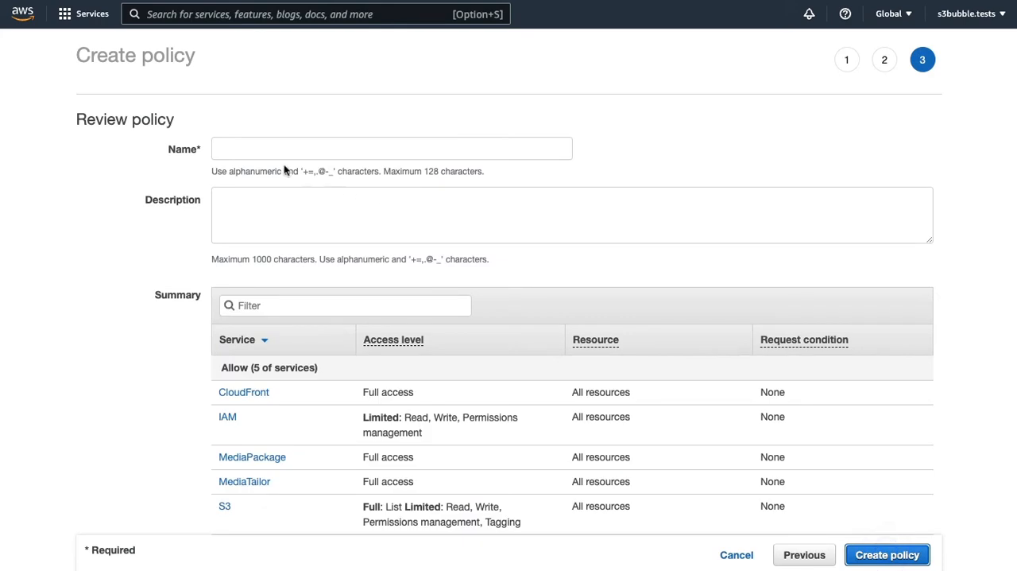
- Name the policy S3BubbleService
click(279, 151)
text(S3)
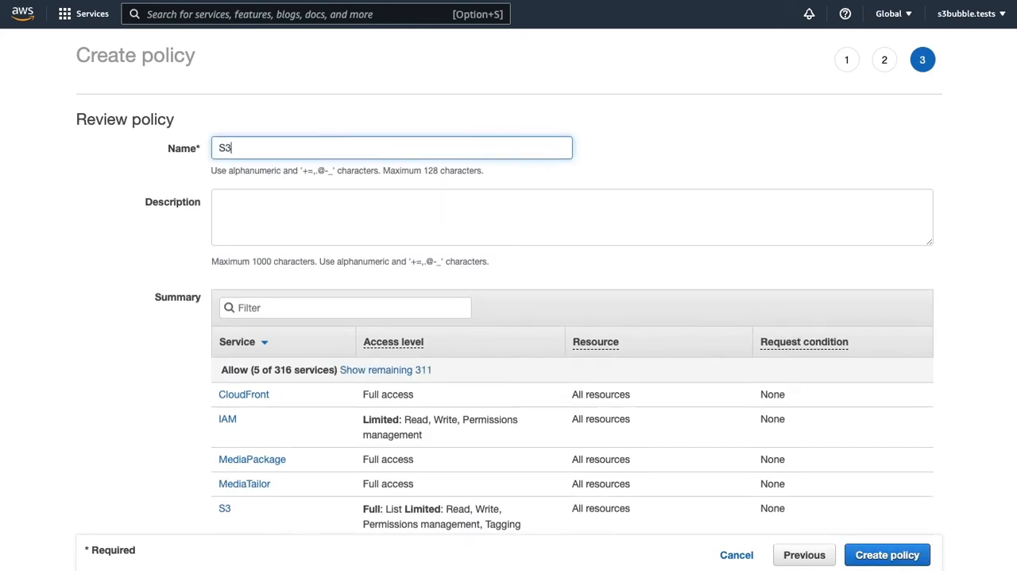
text(BubbleService)
- Enter "The s3bubble website connection" as the policy description and create the policy
click(271, 195)
text(Th)
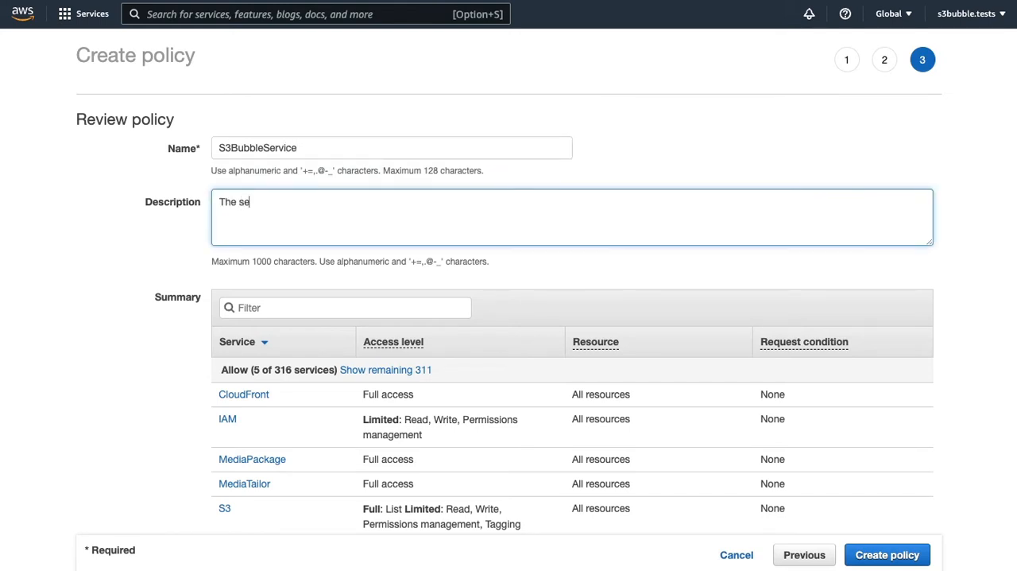
text(e s3bubble website connec)
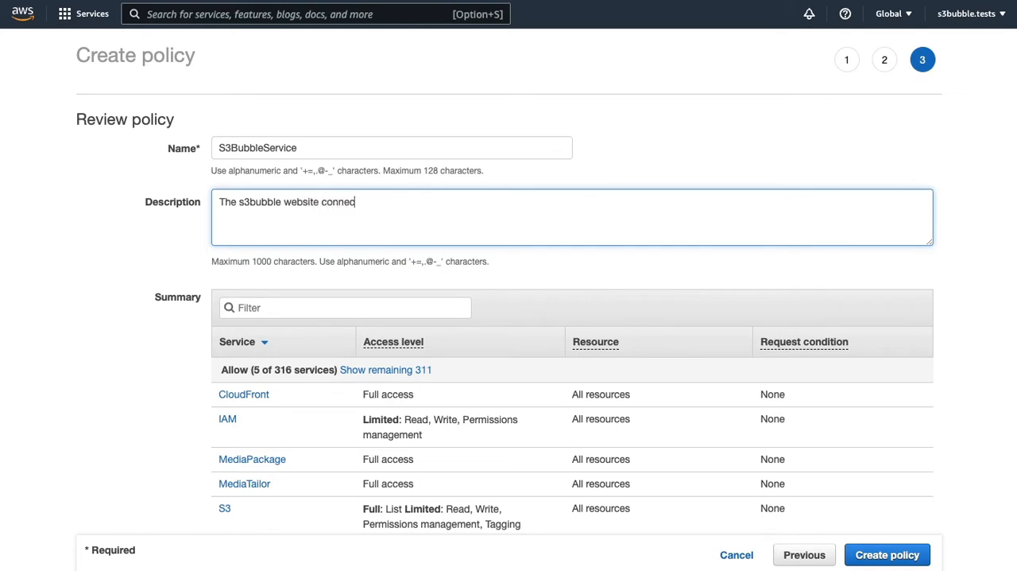
text(tion)
click(881, 555)
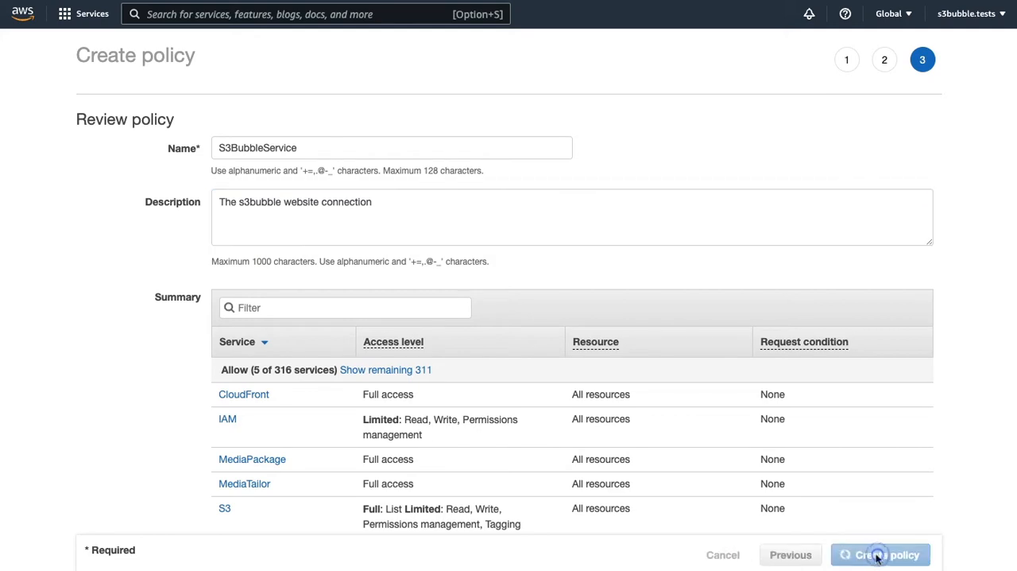
click(262, 145)
double_click(263, 146)
key(super+c)
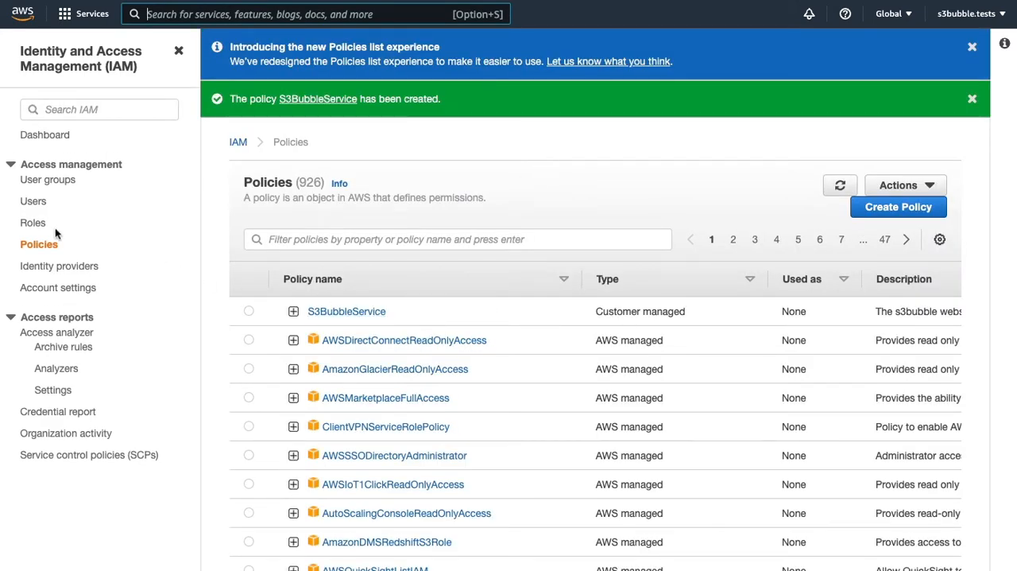
- Start adding an IAM user named S3BubbleService with Access key - Programmatic access and continue to its permissions
click(34, 201)
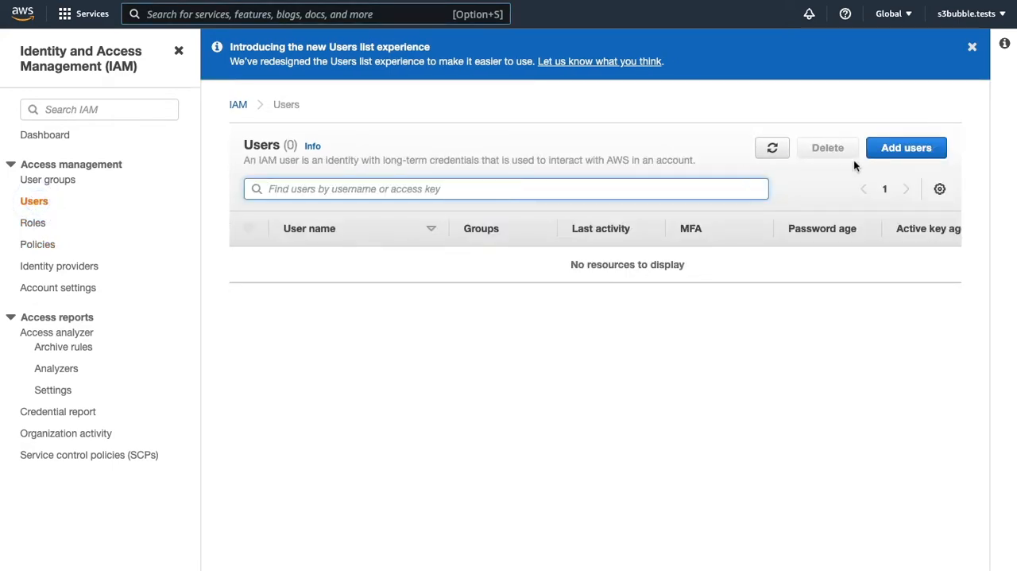
click(905, 154)
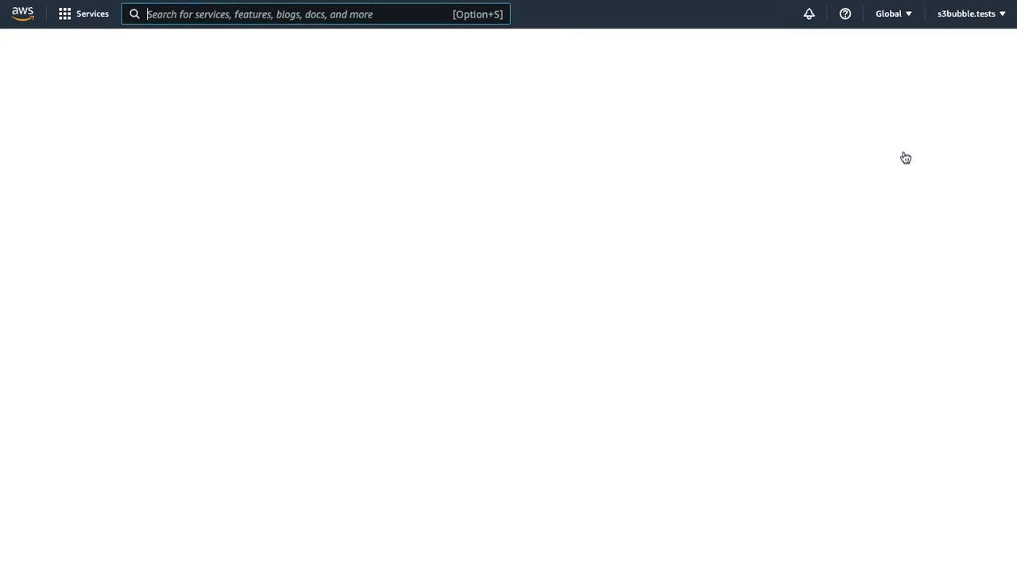
click(369, 162)
key(super+v)
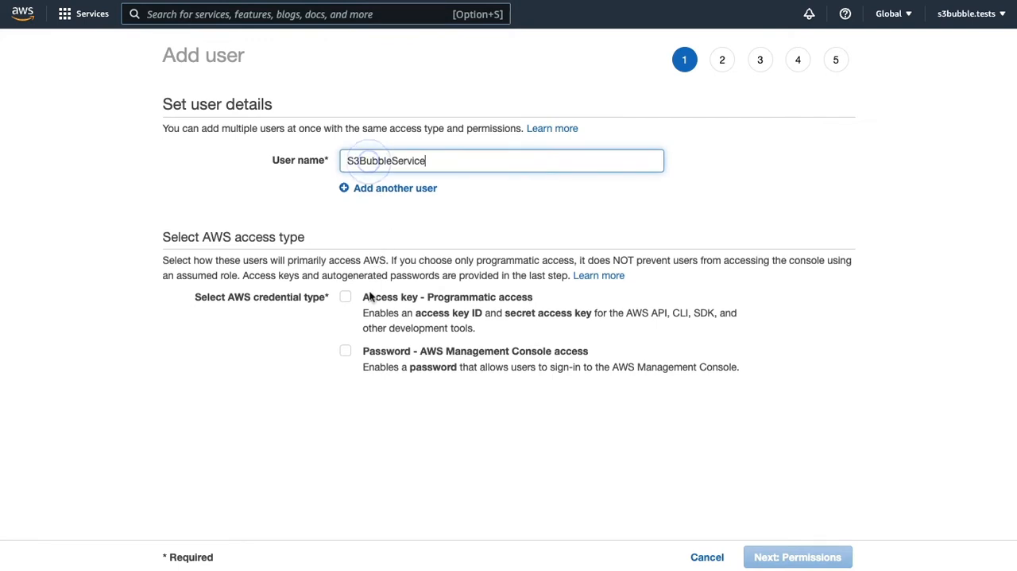
click(347, 299)
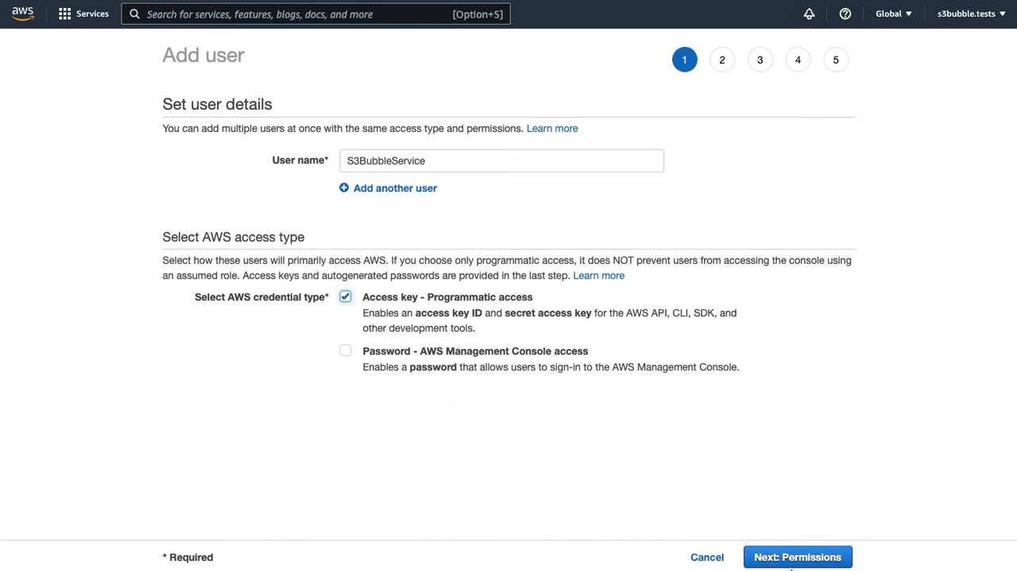
click(791, 563)
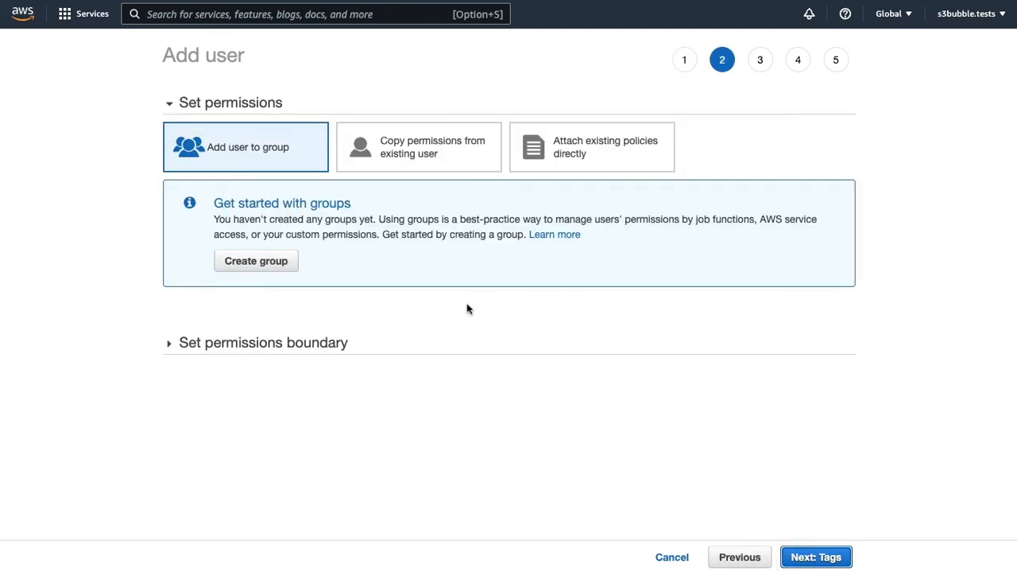
- Attach the existing S3BubbleService policy directly to the new user
click(614, 135)
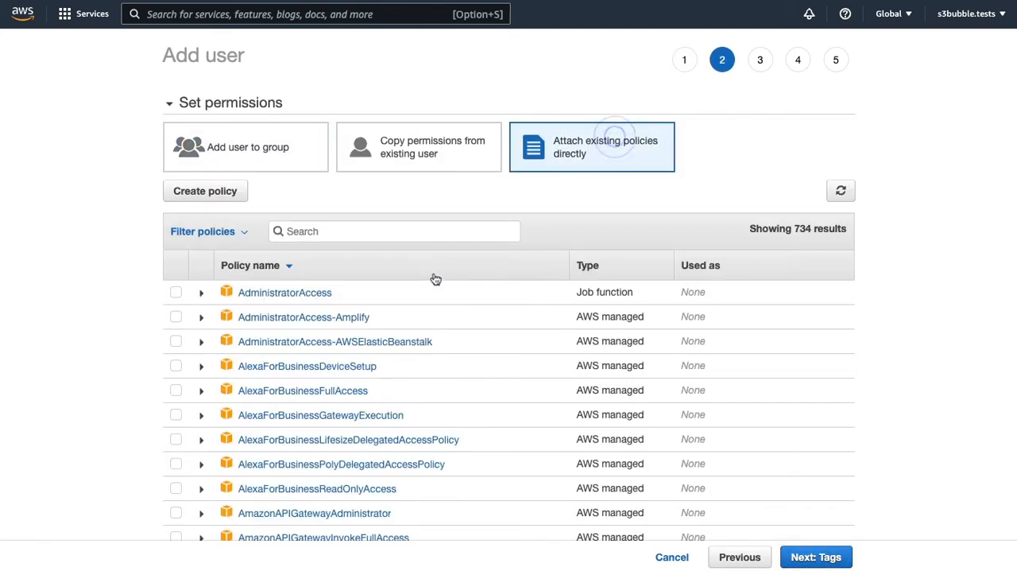
click(336, 235)
key(super+v)
click(177, 295)
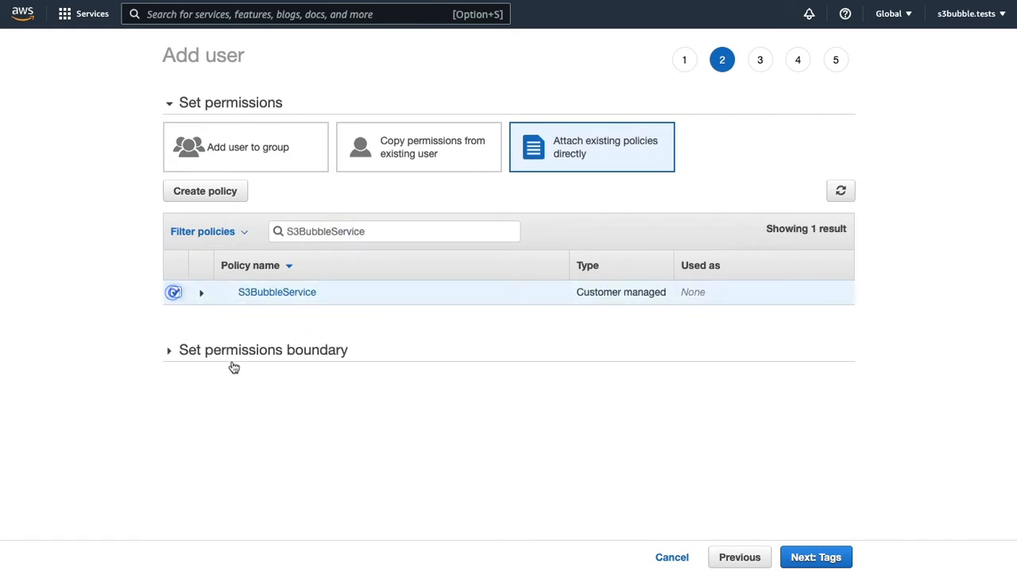
- Skip the optional tags and create the reviewed user
click(823, 556)
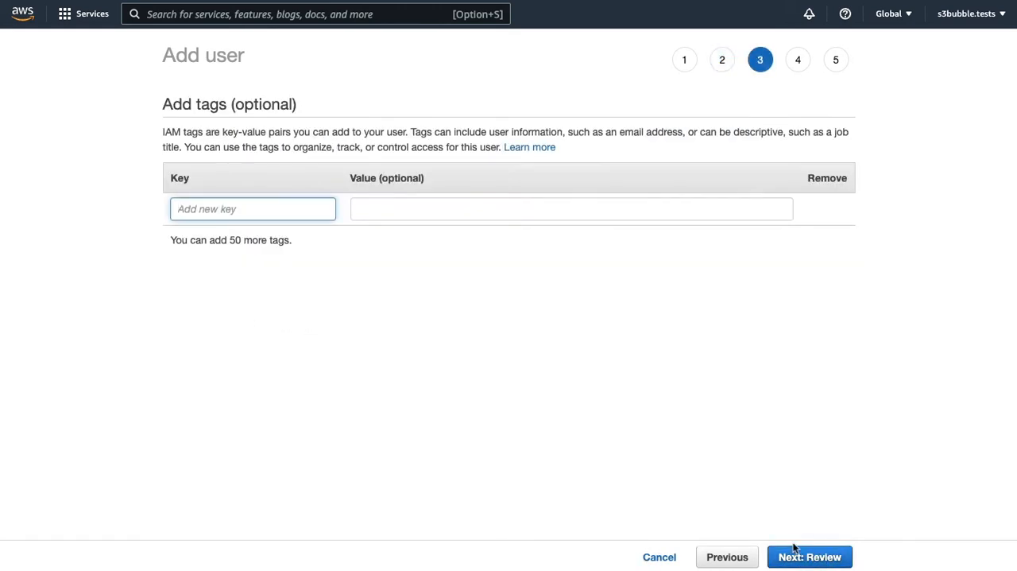
click(819, 559)
click(802, 558)
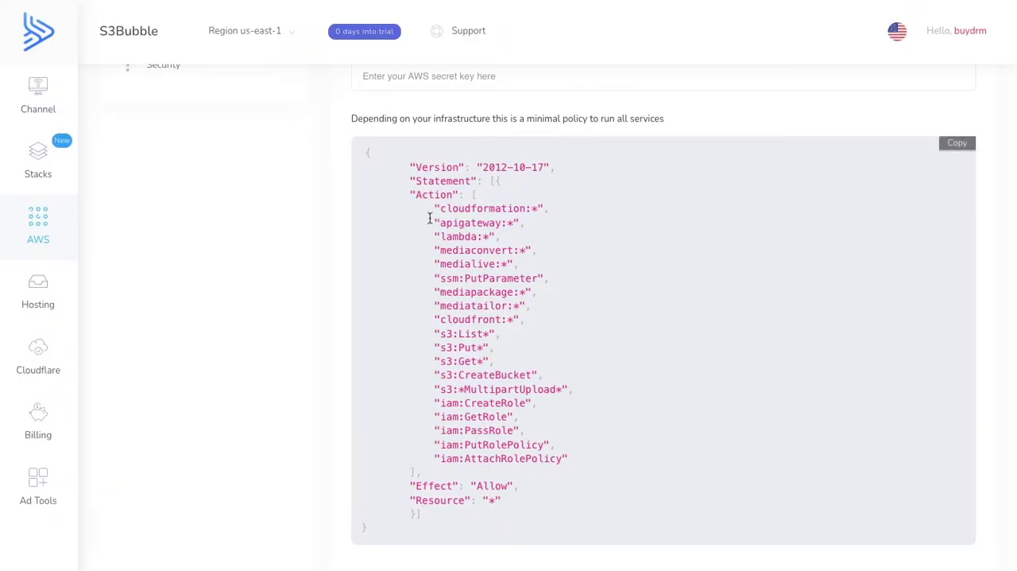
- Enter the new user's access key and secret key in S3Bubble's AWS Secure IAM Connection form and submit them
scroll(389, 231, up, 5)
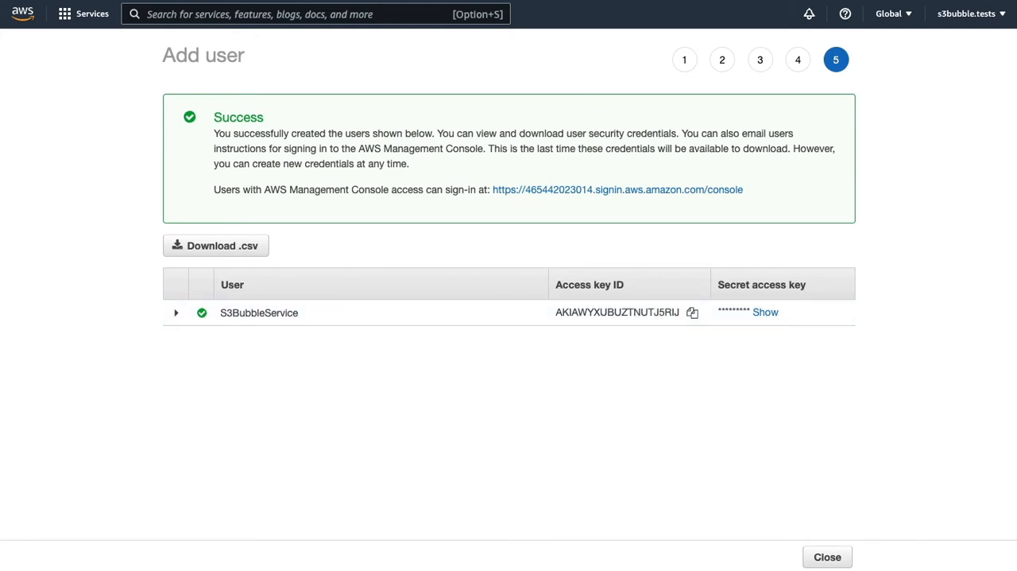
click(465, 2)
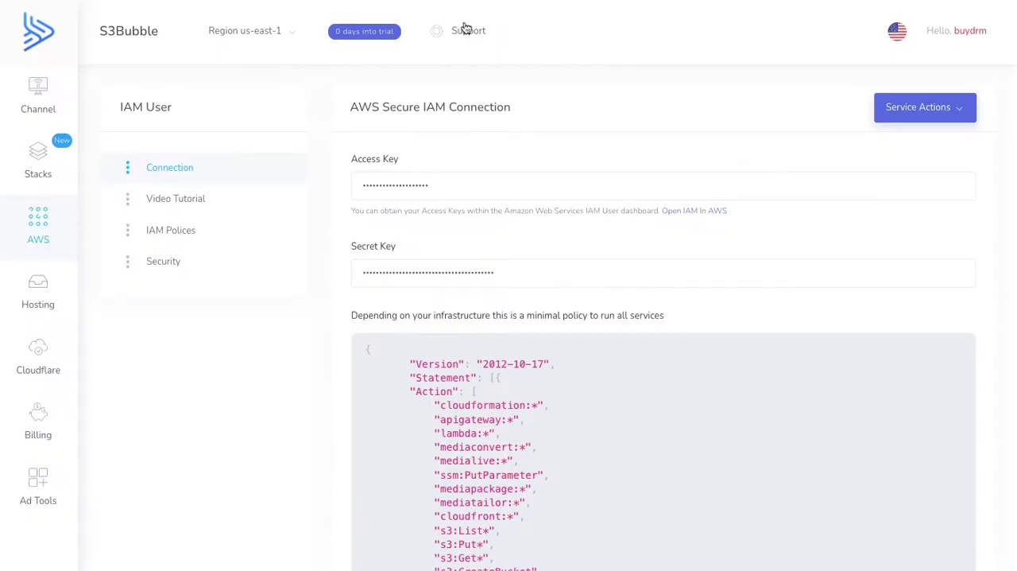
scroll(732, 201, down, 1)
scroll(732, 201, down, 3)
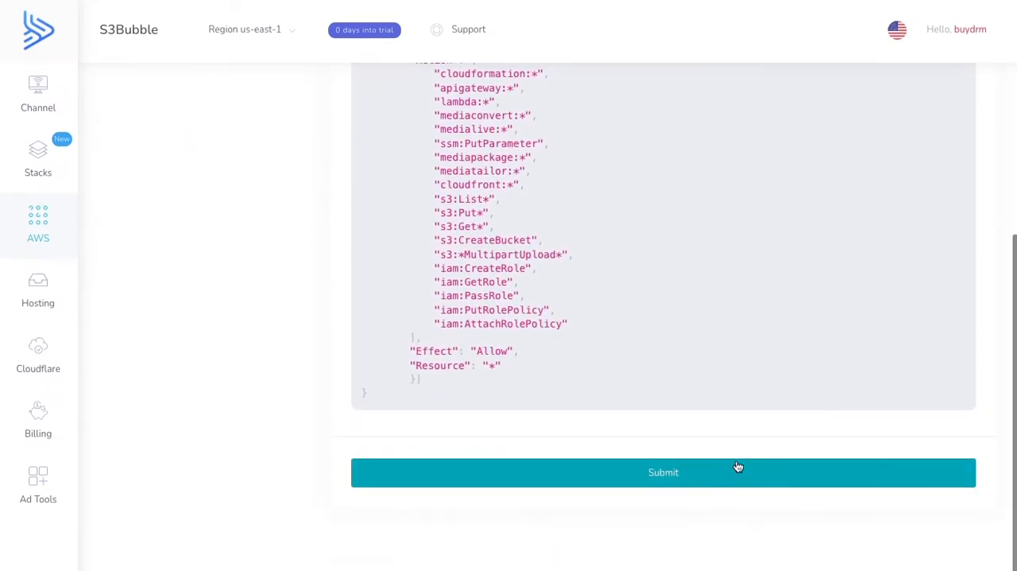
click(656, 476)
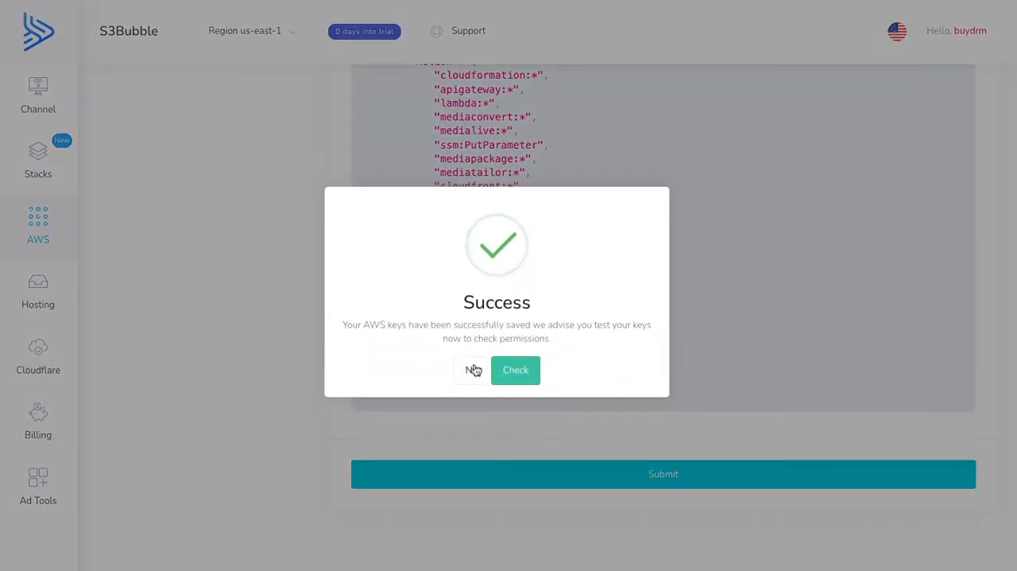
- Run the permission check on the saved AWS keys, dismiss the password update prompt and review the connection status of each service and region
click(515, 370)
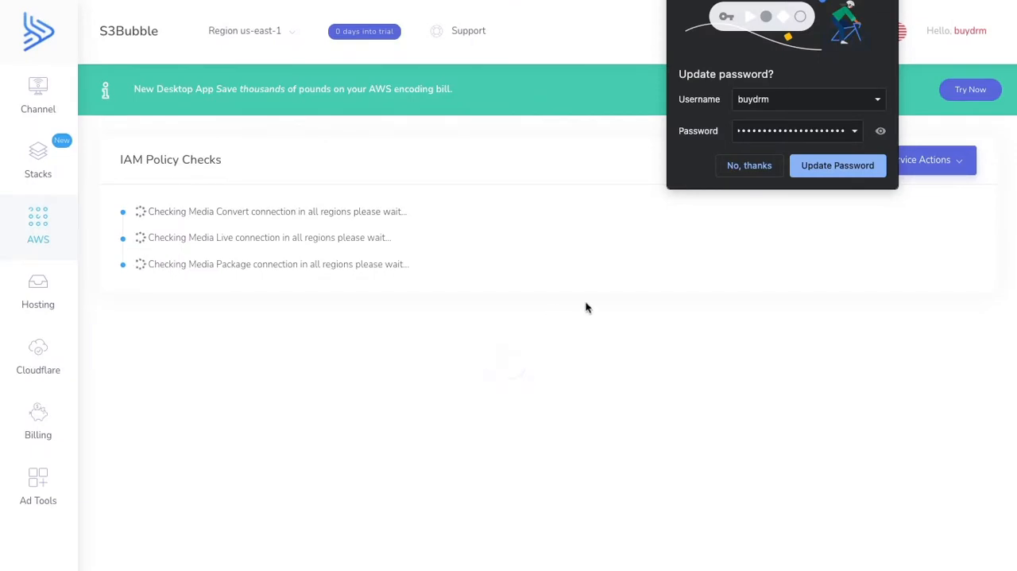
click(880, 10)
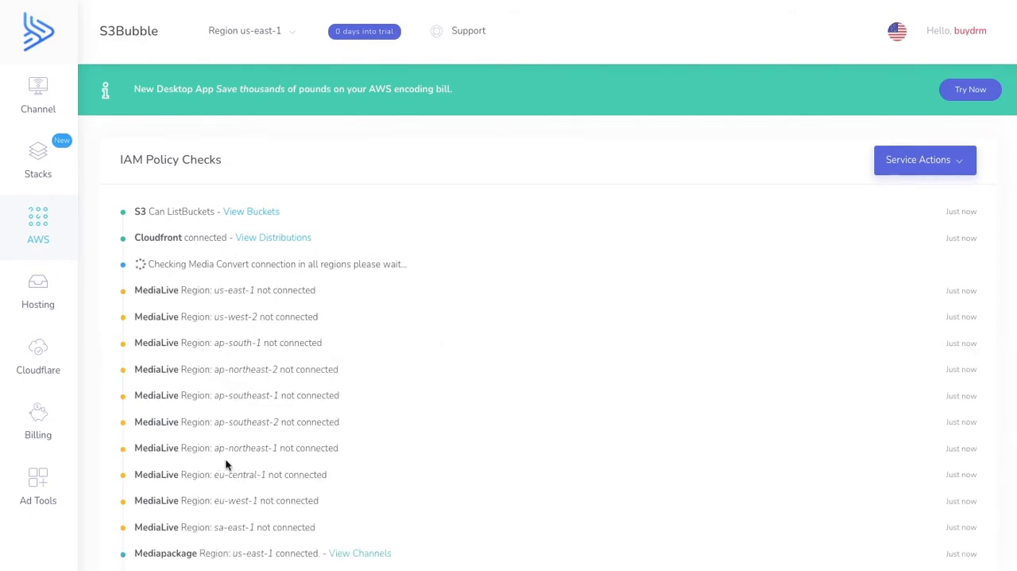
scroll(228, 465, down, 3)
scroll(227, 456, up, 5)
scroll(413, 324, down, 3)
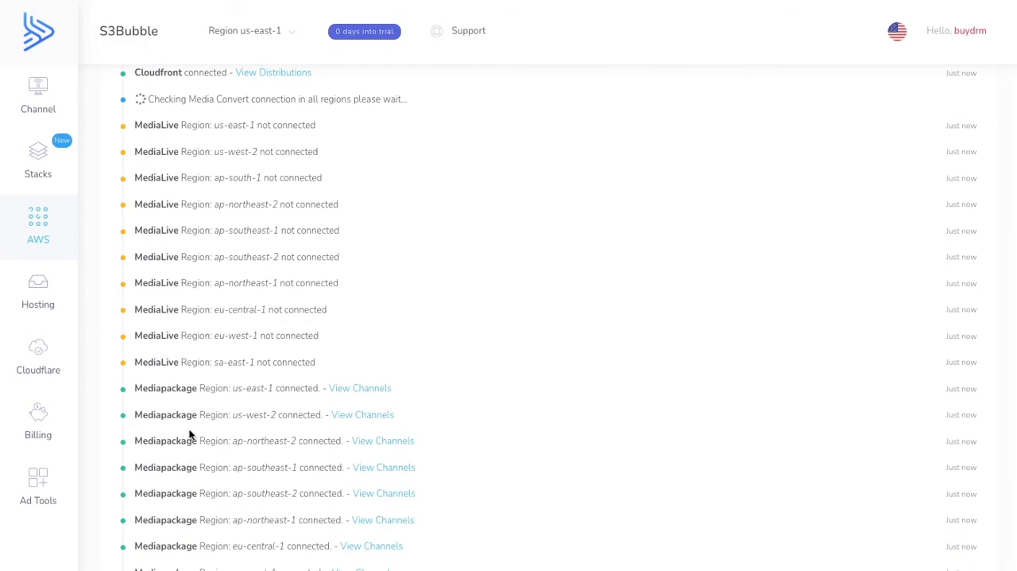
scroll(190, 431, up, 3)
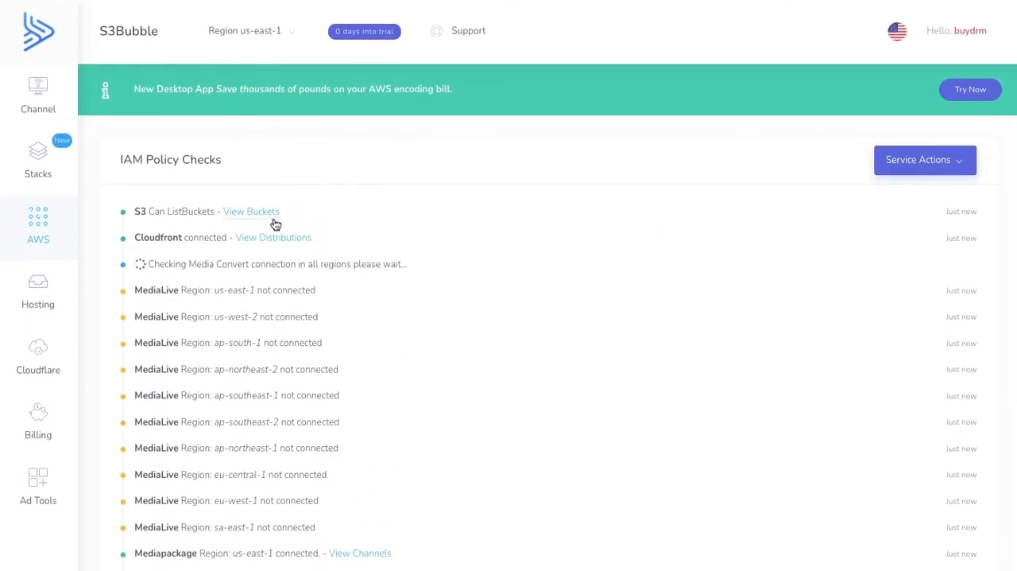
- Start a Delivery Bucket quick setup from the S3 buckets list and name the bucket s3bbuydrm
click(265, 213)
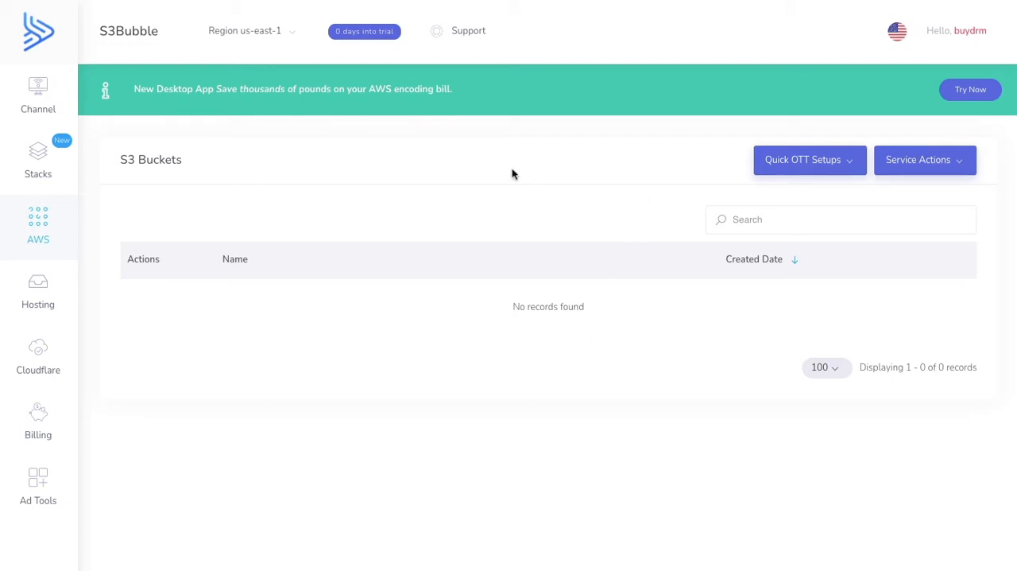
click(812, 168)
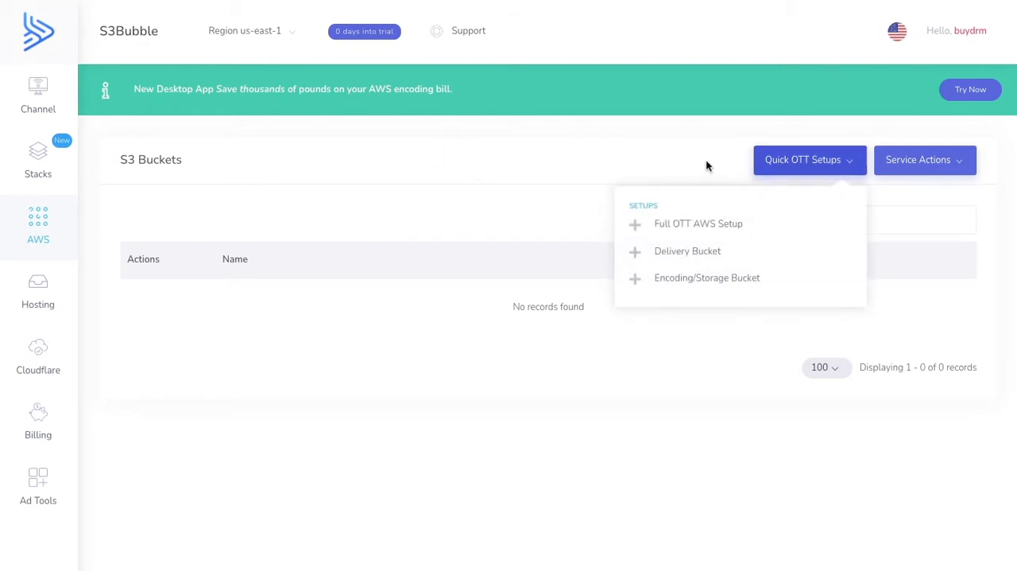
mouse_move(809, 174)
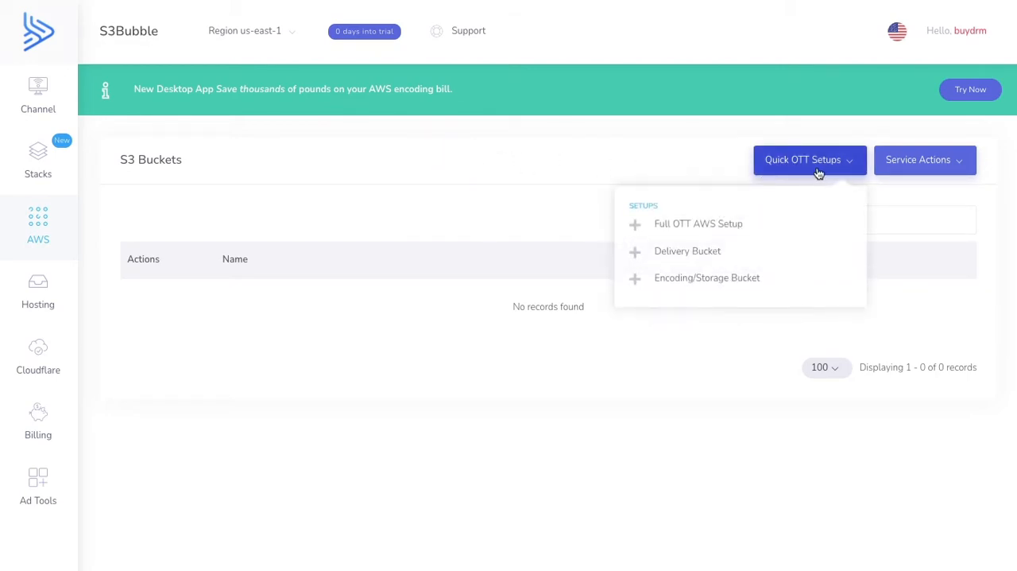
click(716, 253)
click(409, 235)
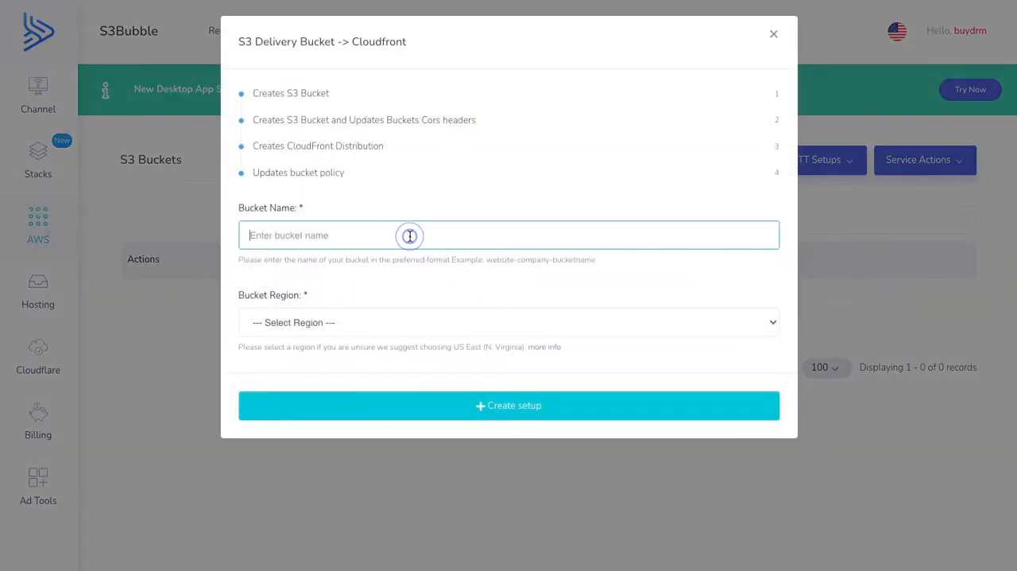
text(s3)
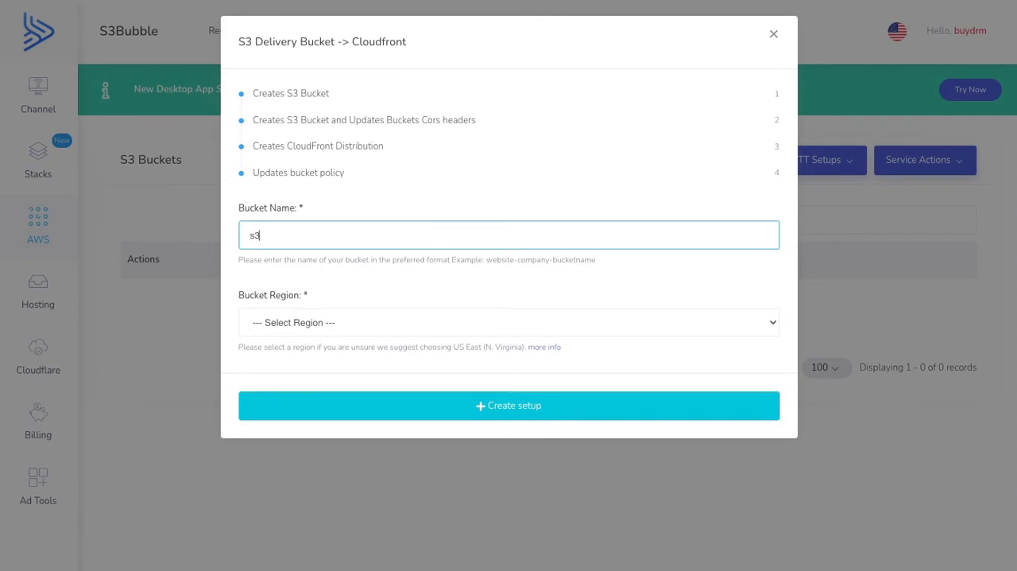
text(bbuydrm)
- Set the bucket region to US East (N. Virginia) and create the delivery setup
click(362, 322)
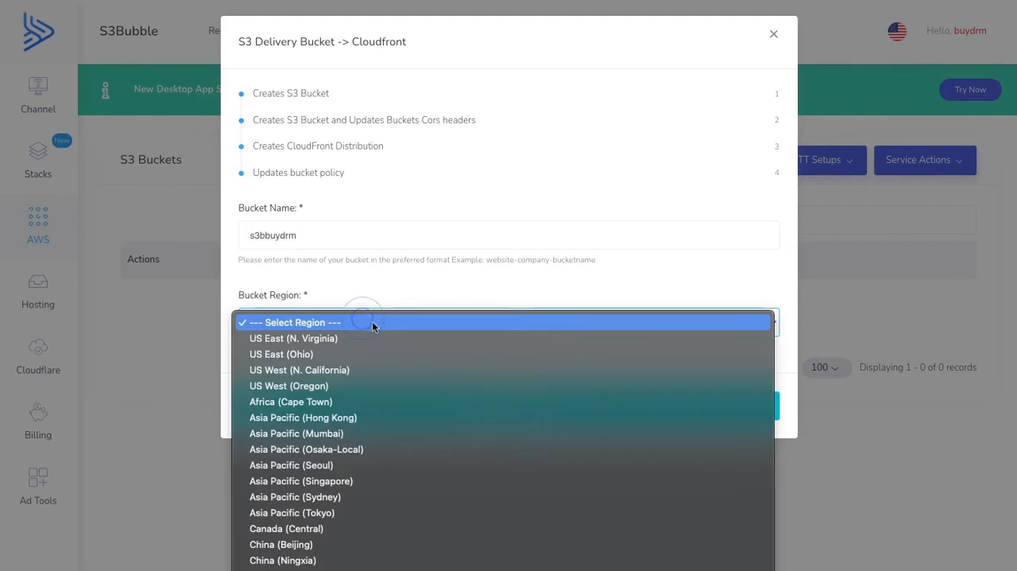
click(330, 339)
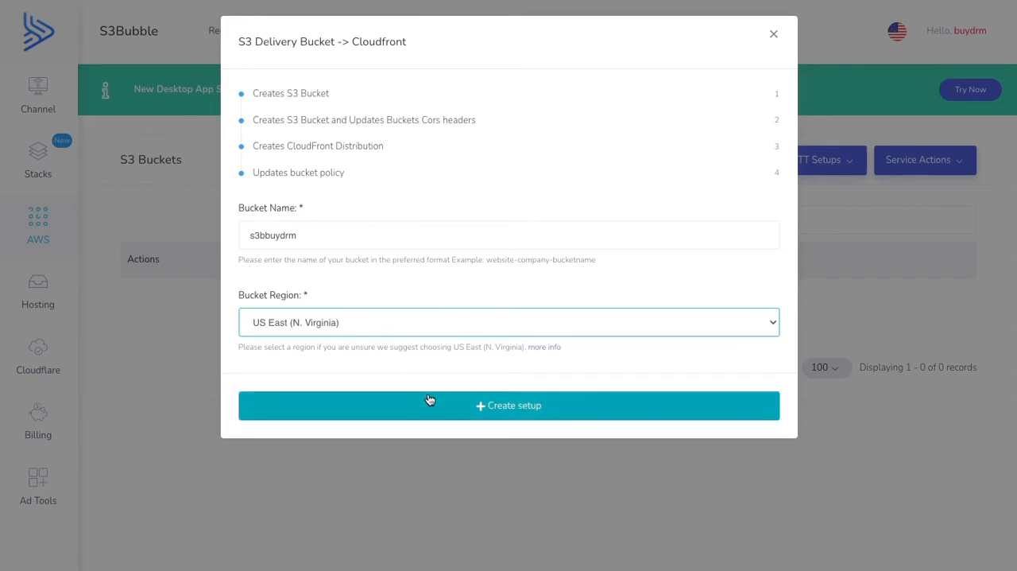
click(477, 397)
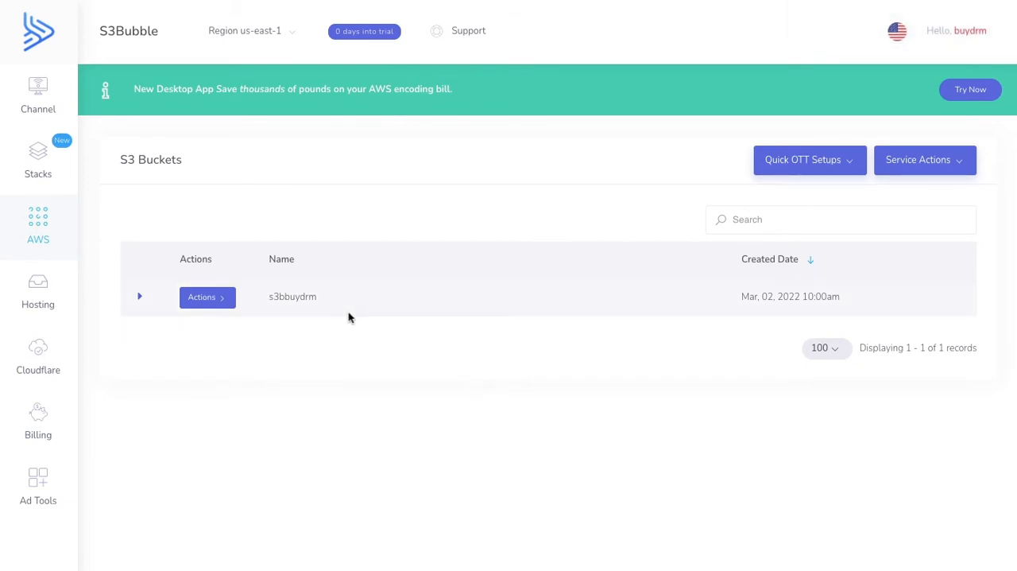
- Inspect the bucket policy and the CORS configuration of the s3bbuydrm bucket
click(218, 299)
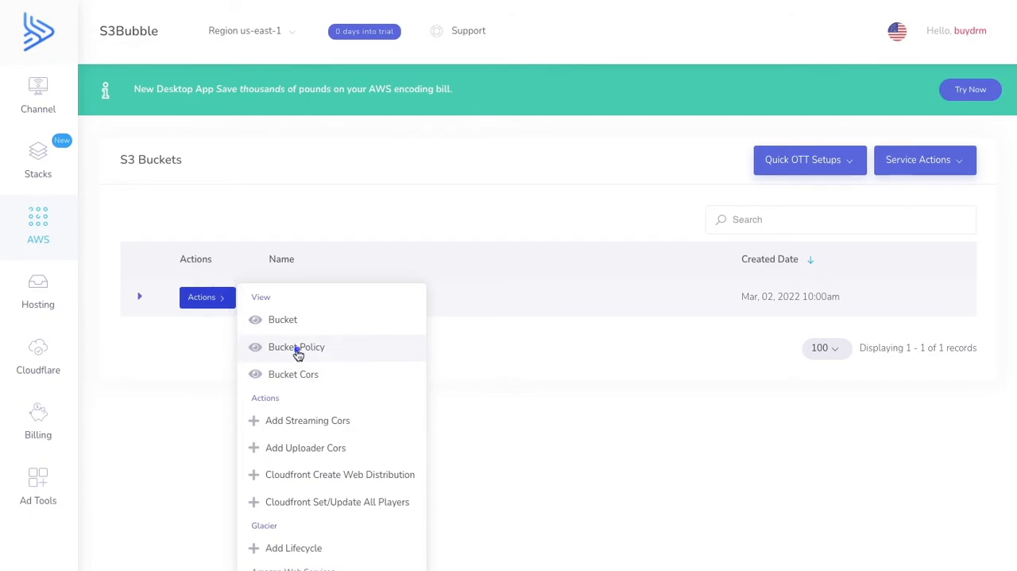
click(296, 347)
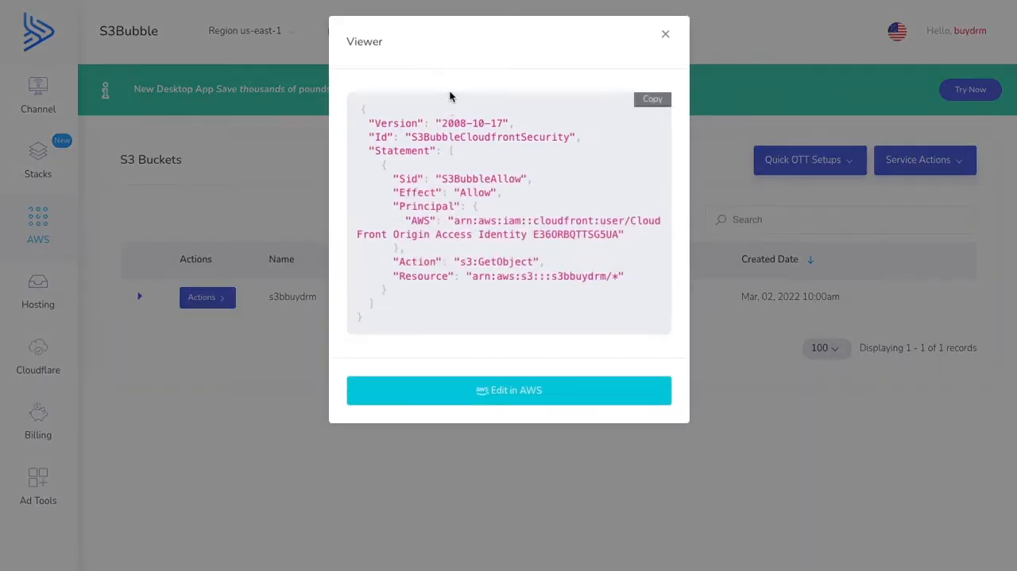
click(666, 34)
click(225, 293)
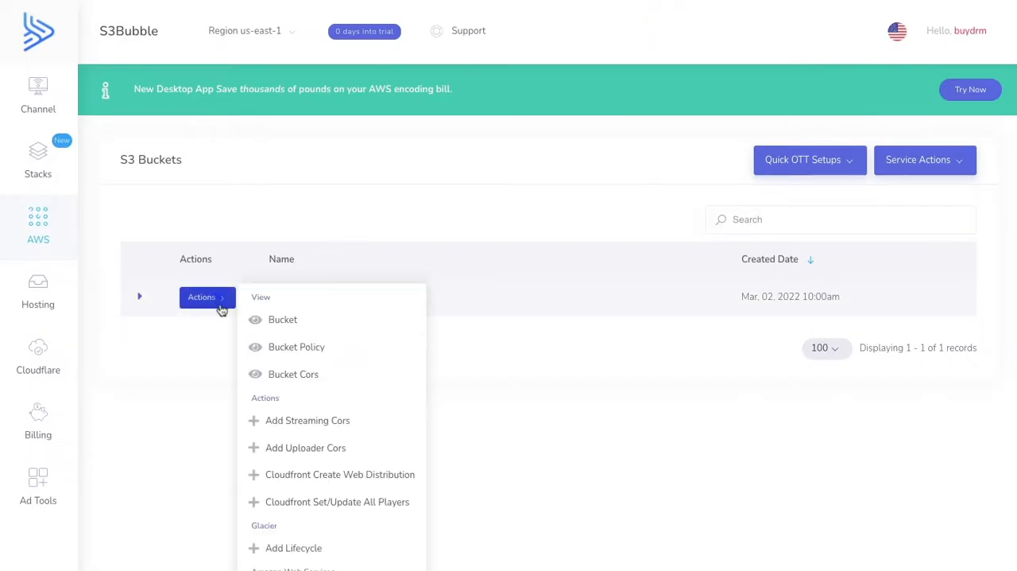
click(290, 370)
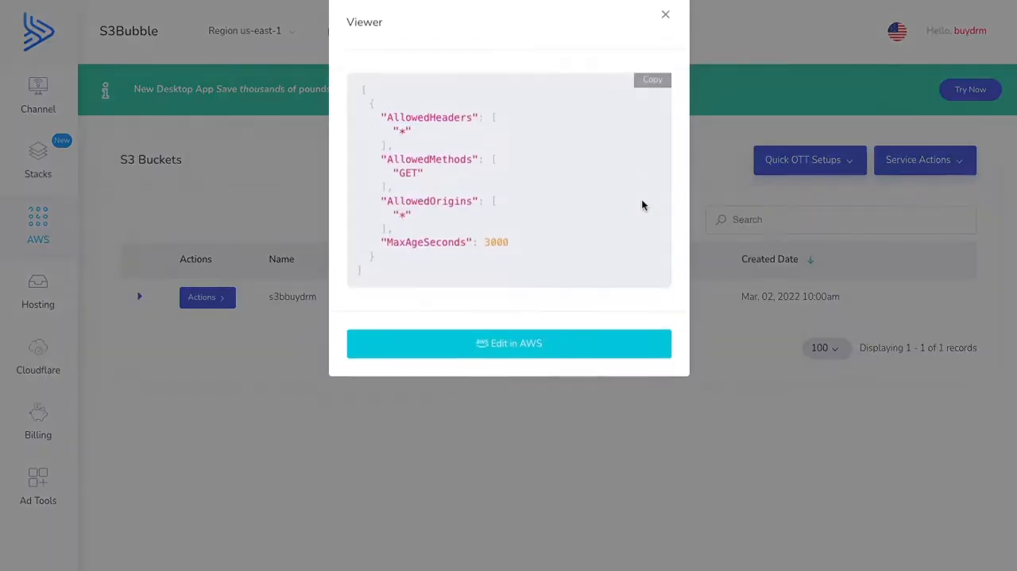
click(668, 35)
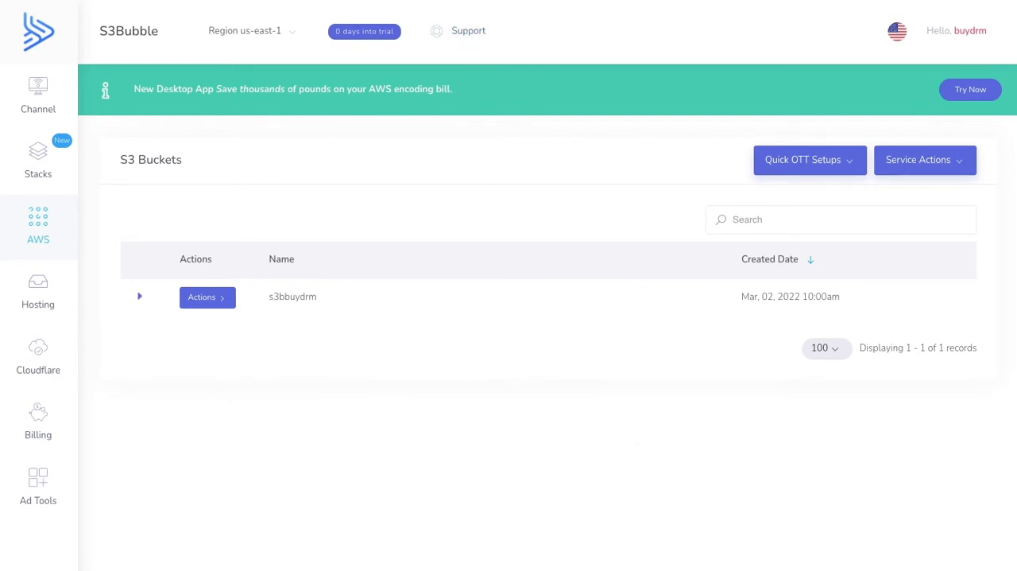
- Switch to the S3Bubble Encoder desktop app and look over its input settings
key(super+Tab)
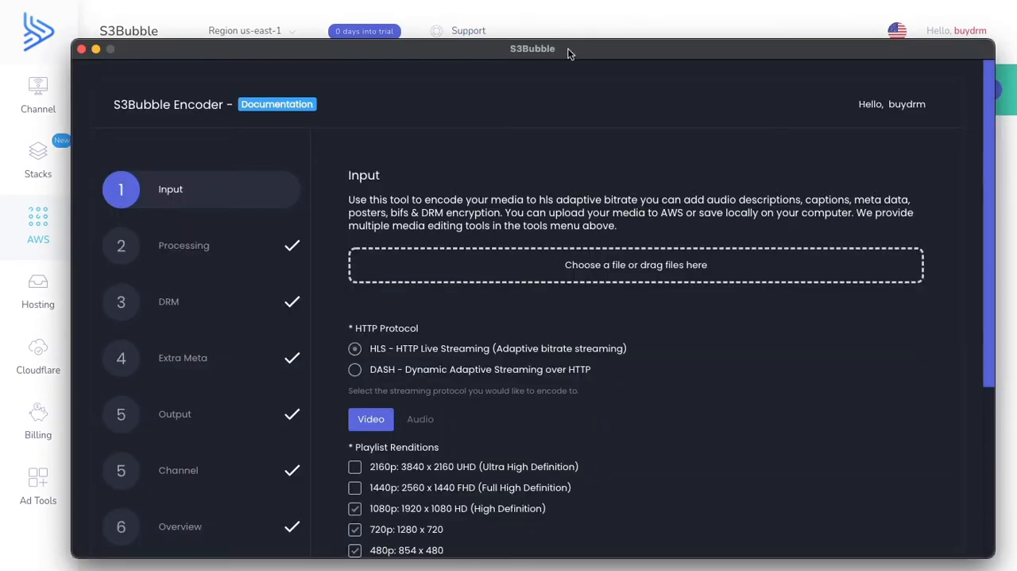
drag(566, 49, 553, 48)
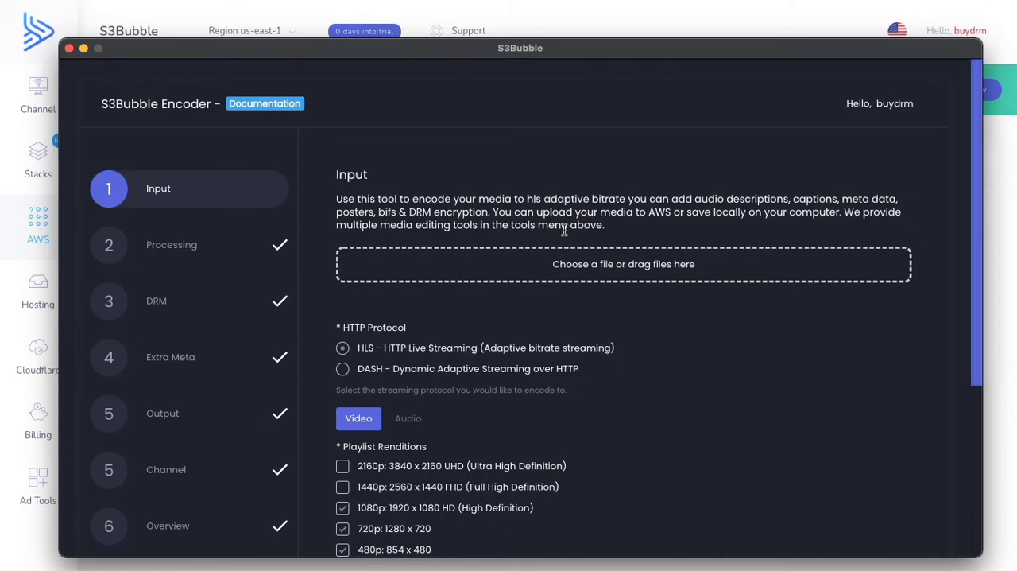
drag(565, 53, 564, 48)
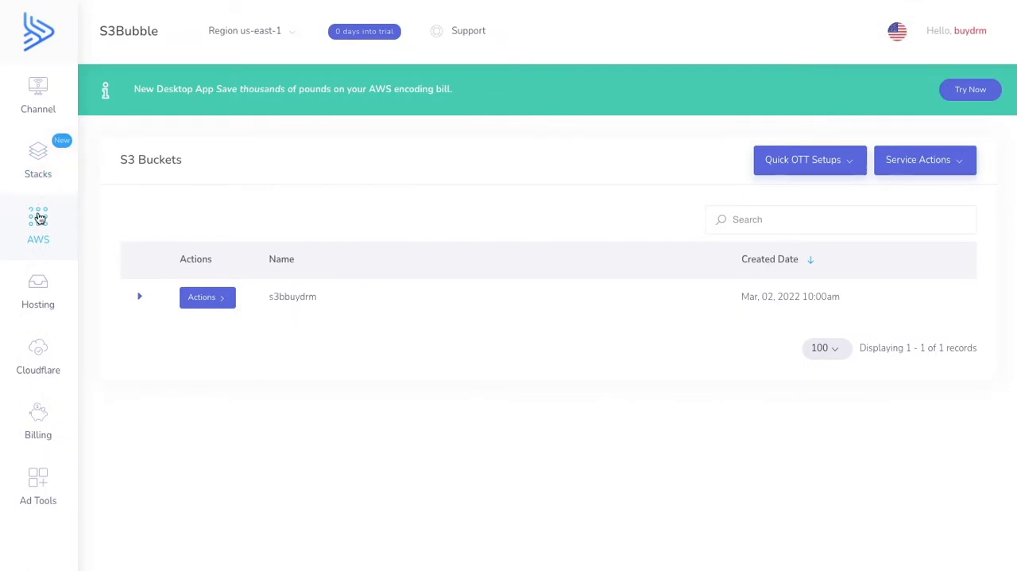
- Return to the S3Bubble web dashboard and open the example IAM policy for the S3Bubble Desktop App under the IAM connection settings
click(43, 232)
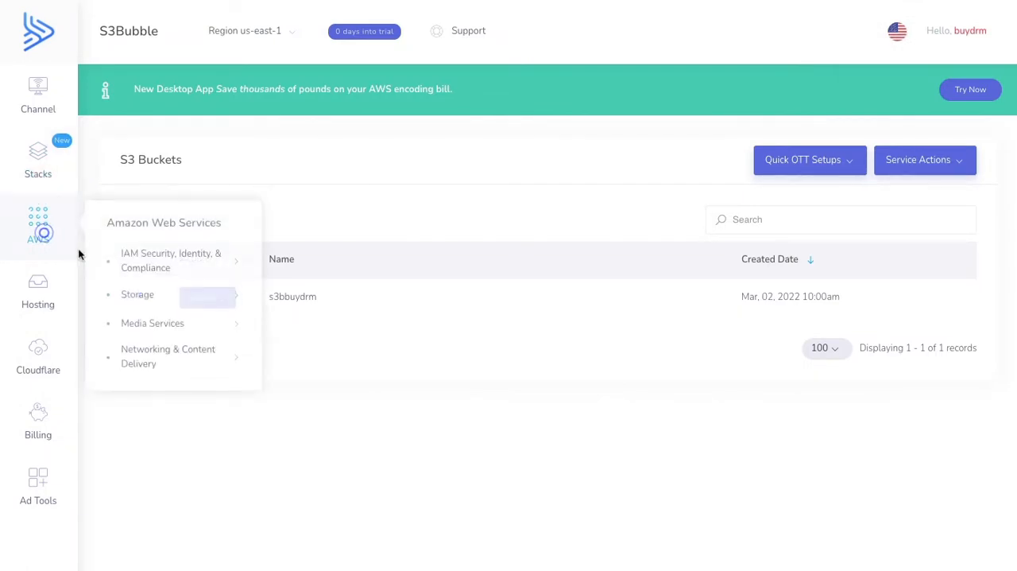
mouse_move(150, 264)
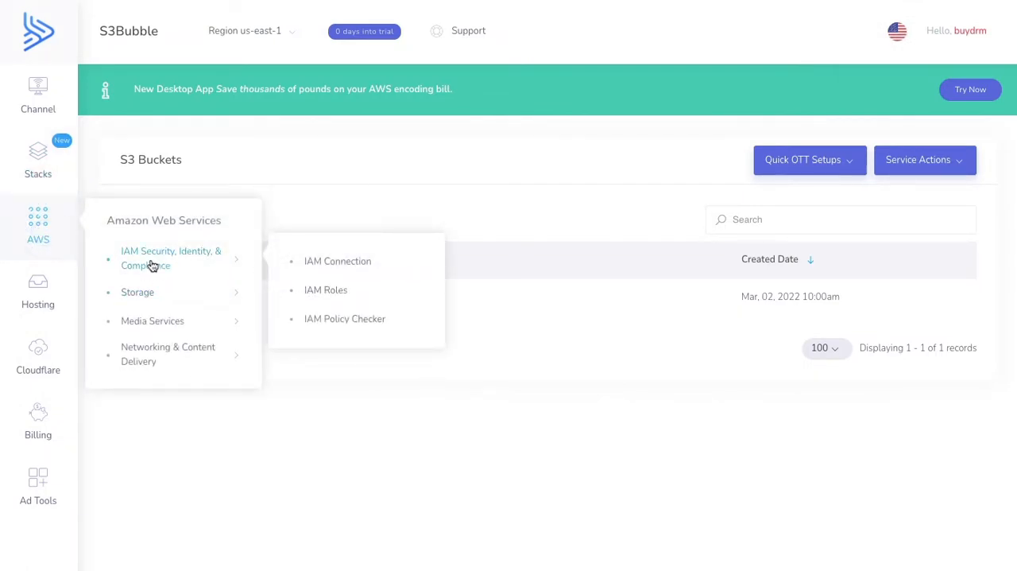
click(339, 267)
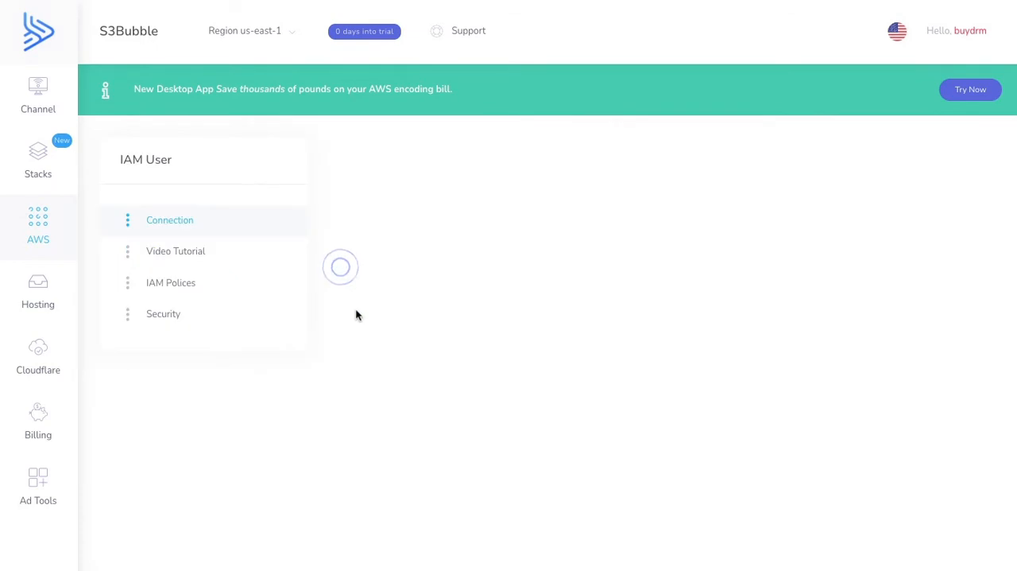
click(197, 284)
scroll(501, 313, down, 1)
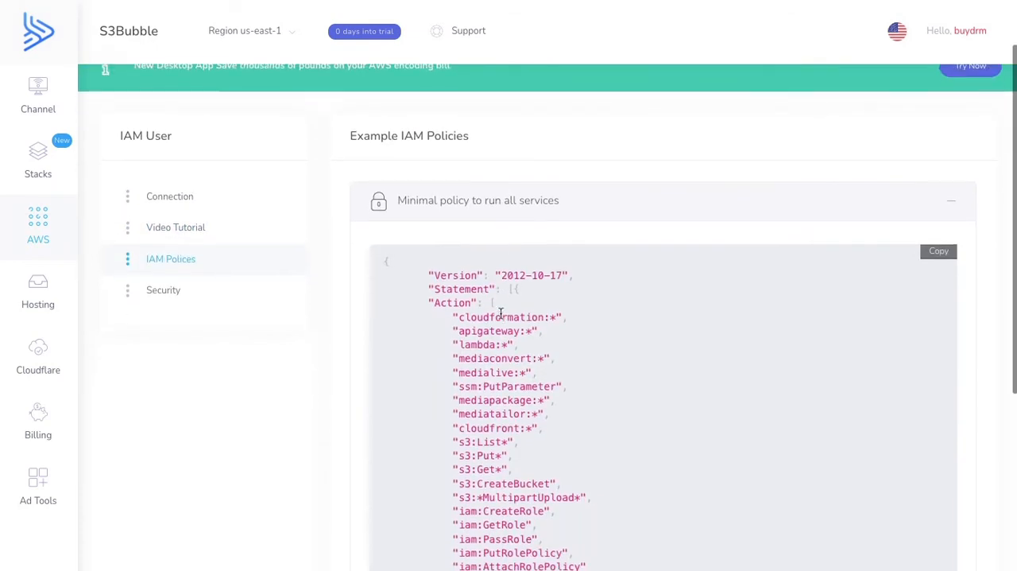
scroll(500, 313, down, 5)
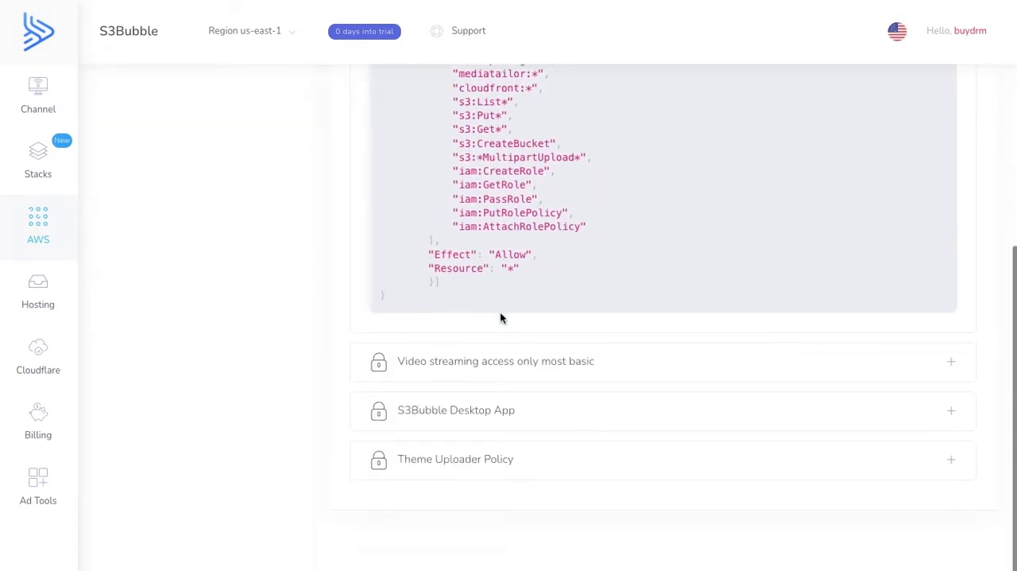
click(843, 414)
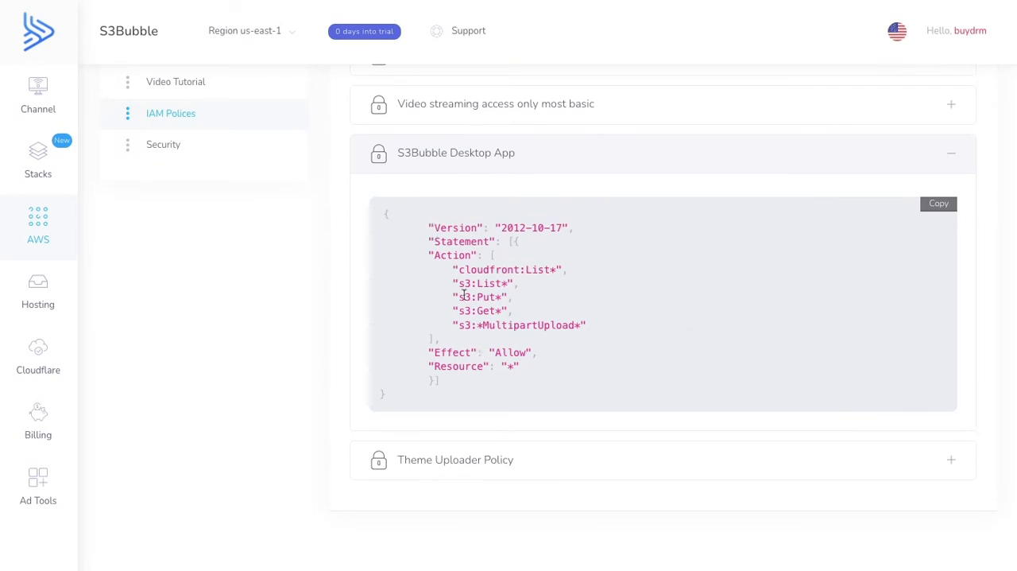
- Review the CloudFront, S3 and multipart upload permissions in the S3Bubble Desktop App policy and copy the whole policy
drag(454, 271, 631, 273)
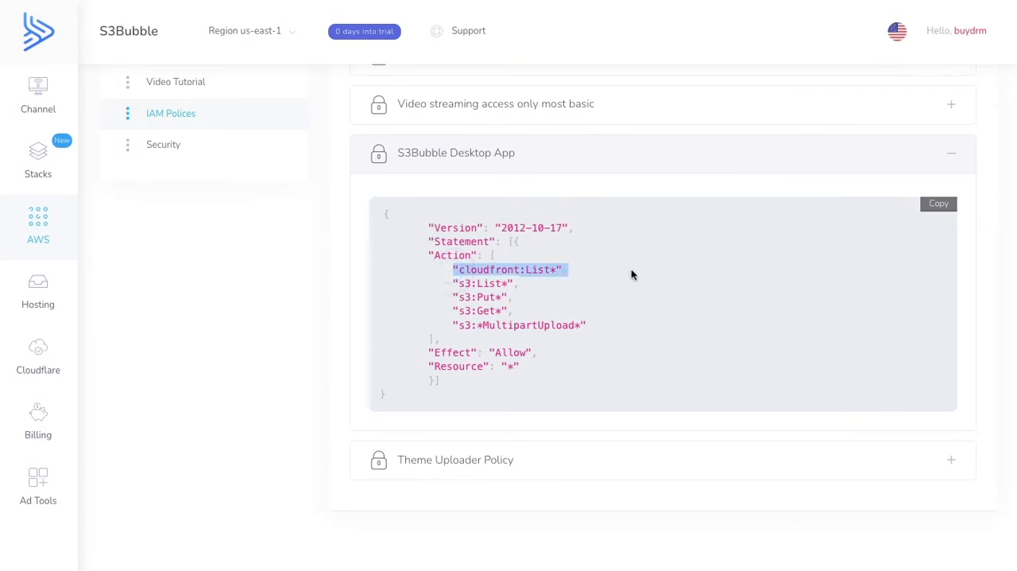
double_click(532, 270)
drag(453, 283, 511, 310)
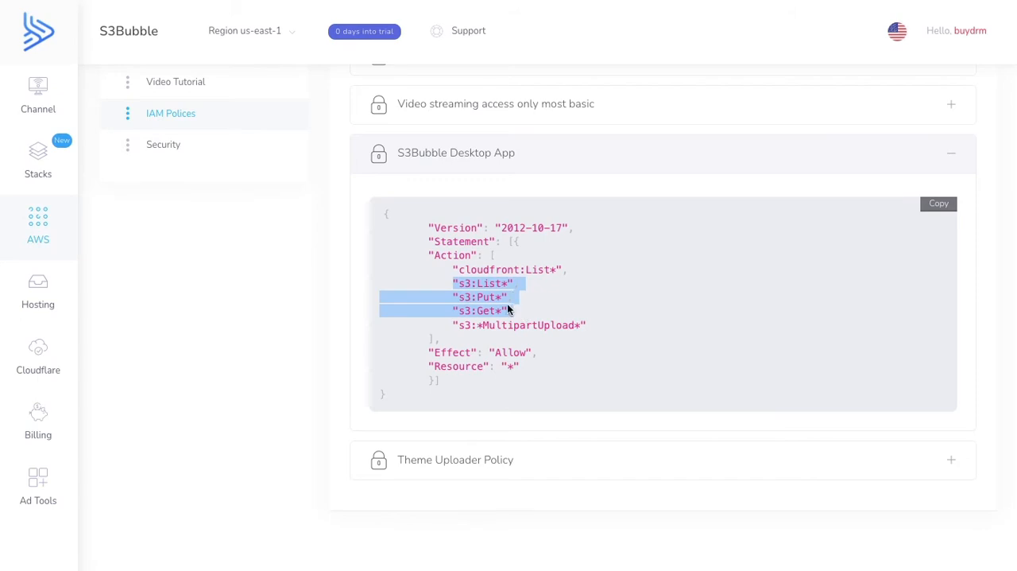
drag(447, 324, 625, 327)
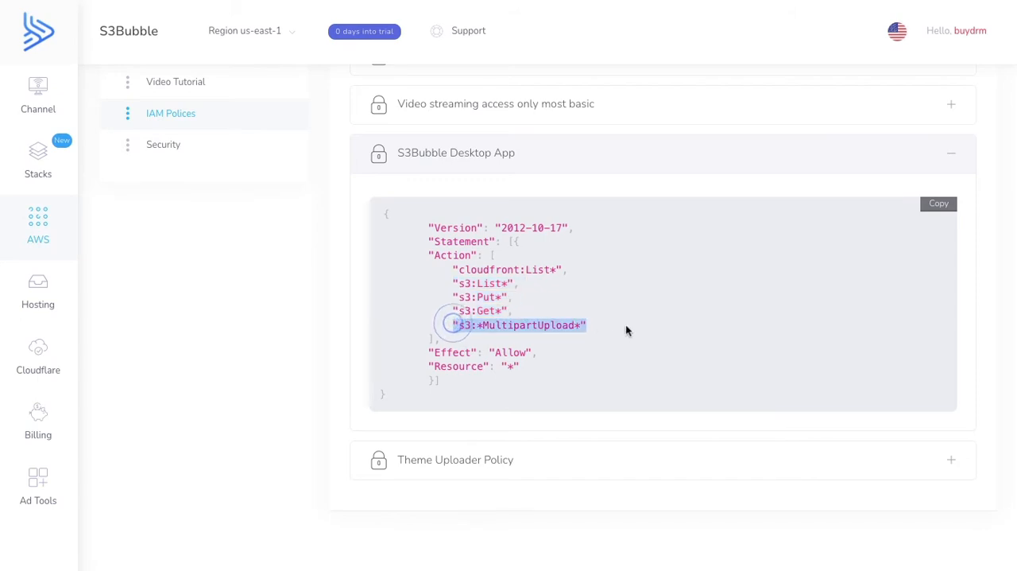
click(940, 208)
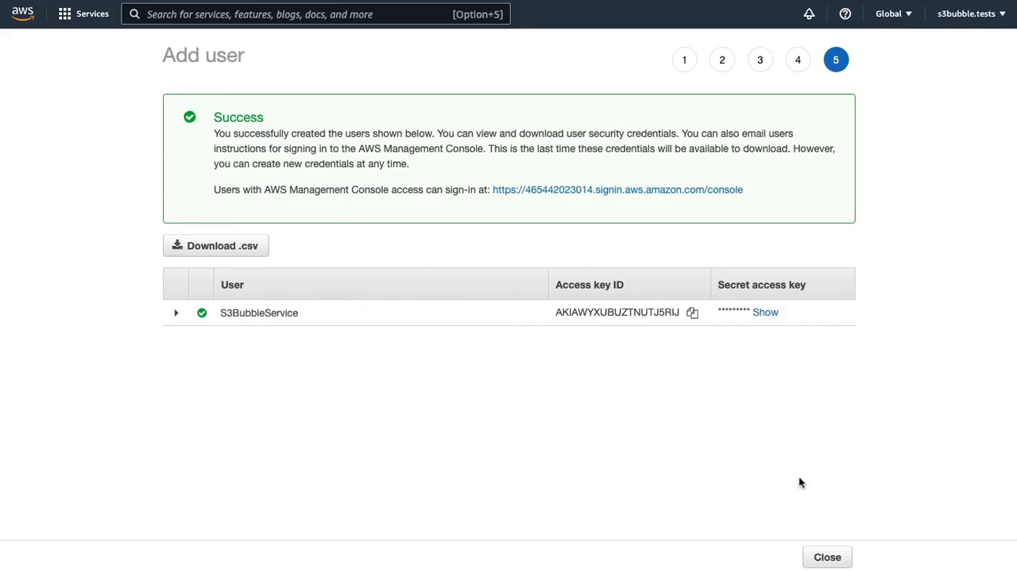
- Switch to the AWS IAM console and start a new policy, replacing its default JSON with the copied desktop app policy
click(823, 555)
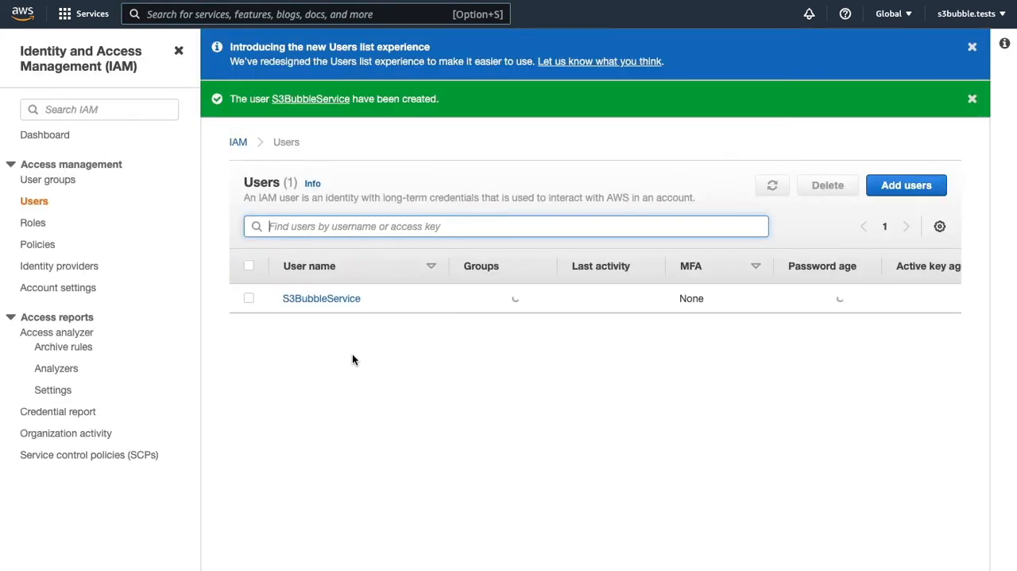
click(38, 247)
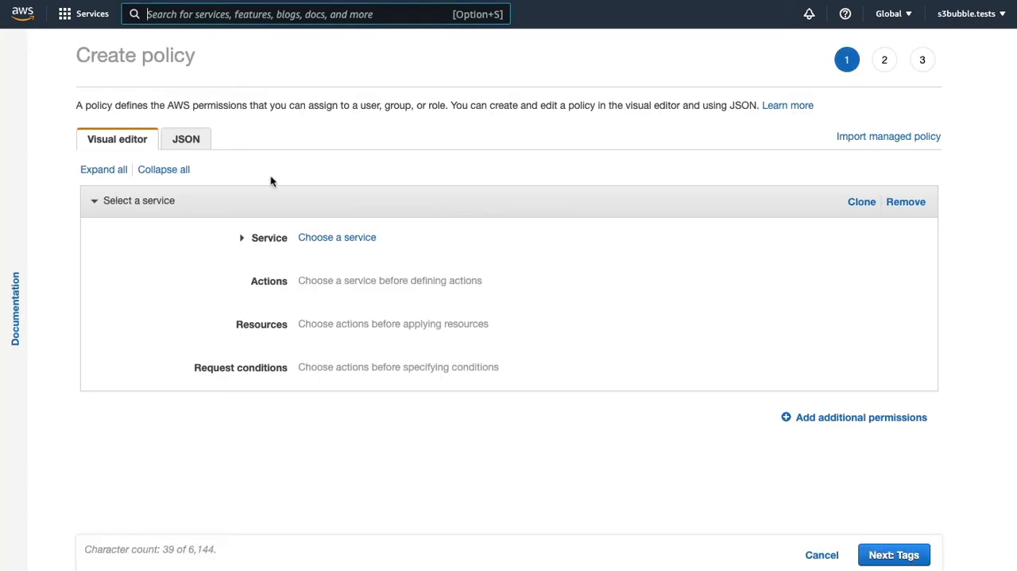
click(185, 139)
click(195, 204)
drag(154, 243, 89, 164)
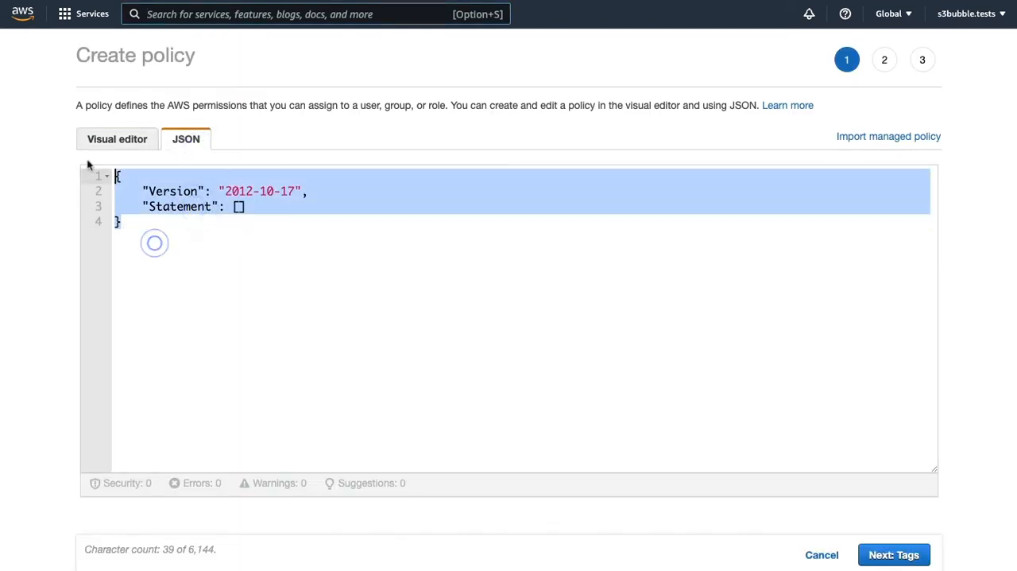
key(super+v)
click(875, 554)
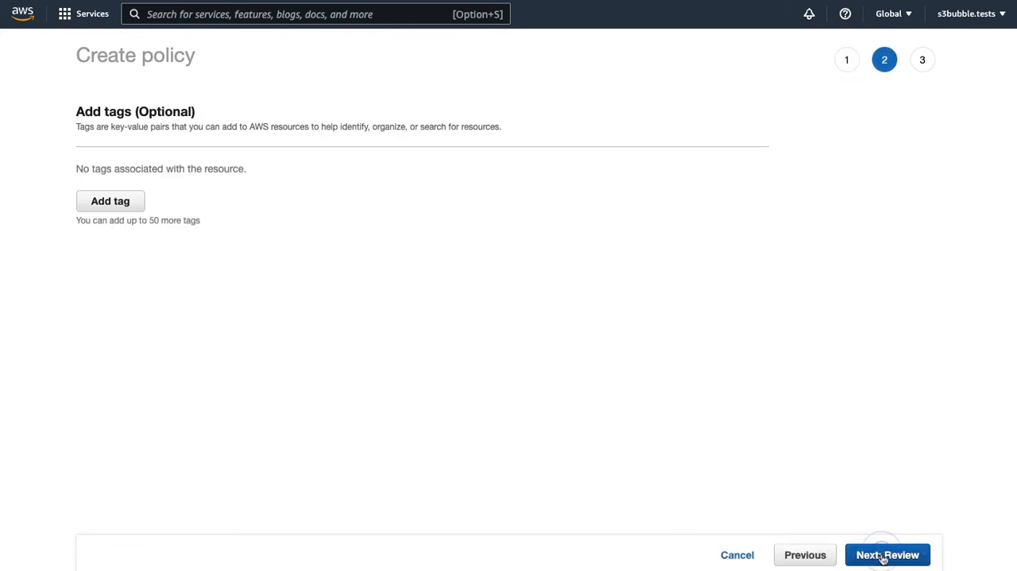
- Skip the tags, name the policy S3BubbleDesktopApp, describe it as "This is used for the desktop app" and create it
click(882, 557)
click(249, 144)
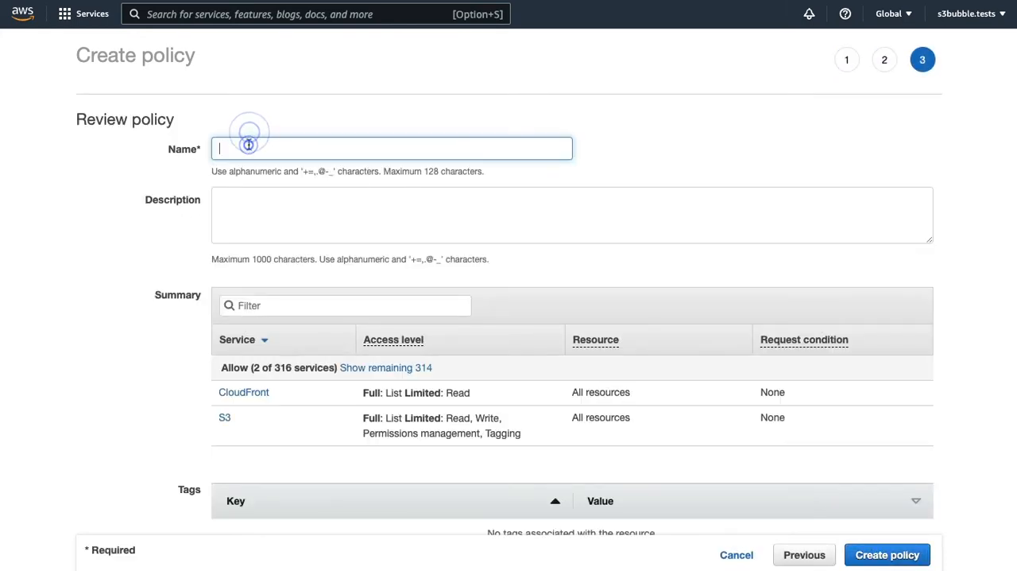
text(S3BubbleDesktopApp)
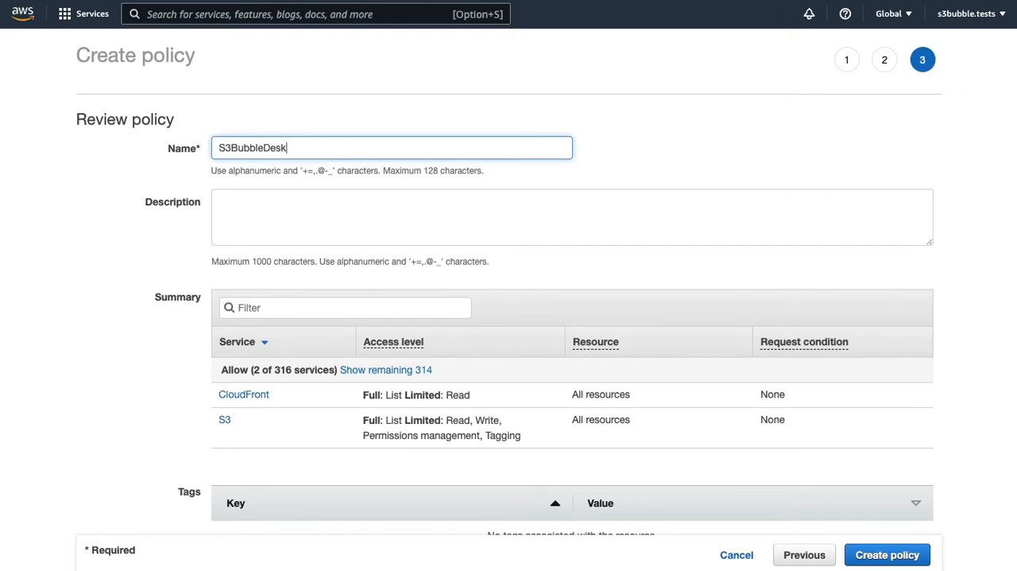
click(229, 205)
text(This is u)
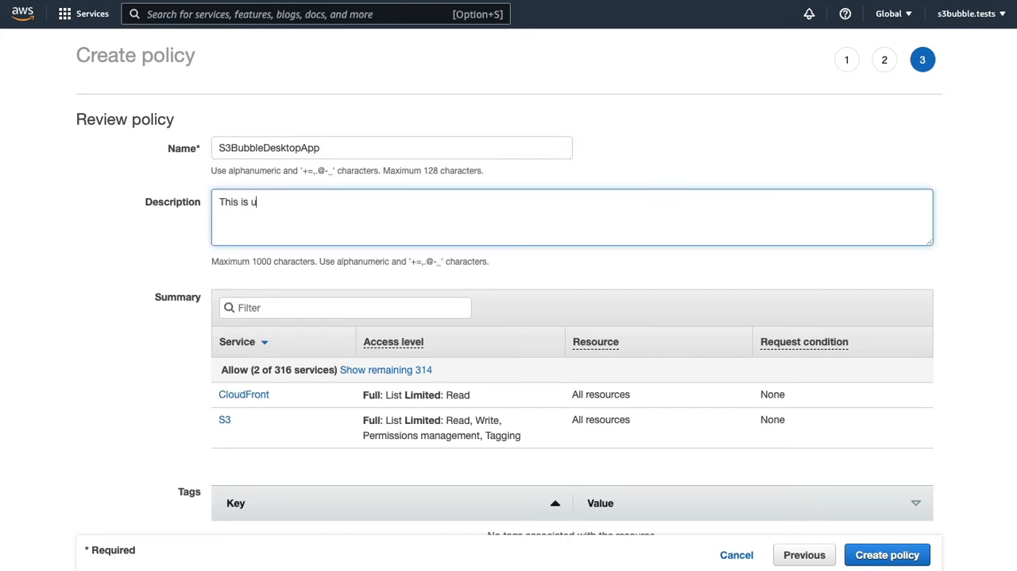
text(sed for the desktop app)
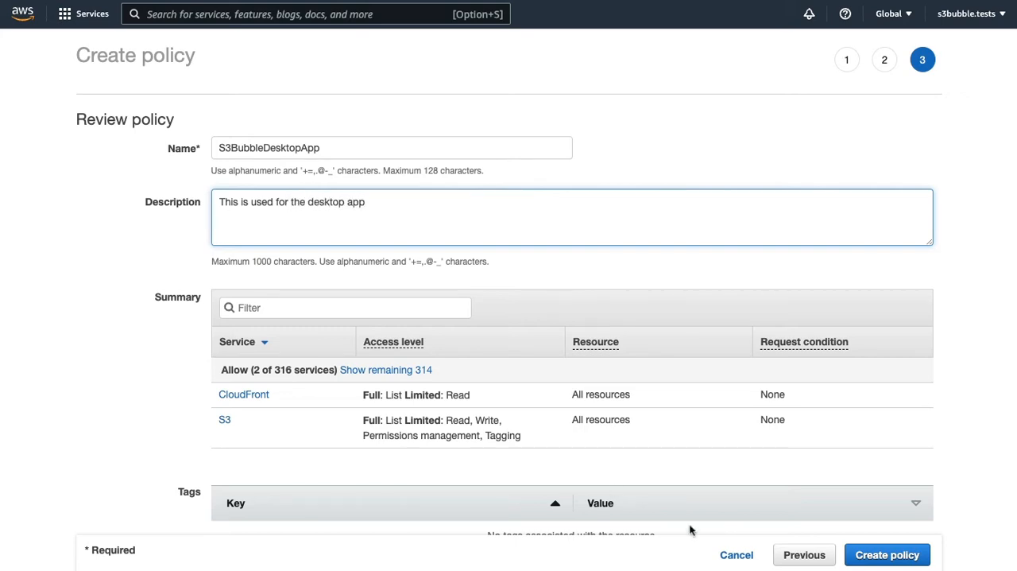
click(887, 555)
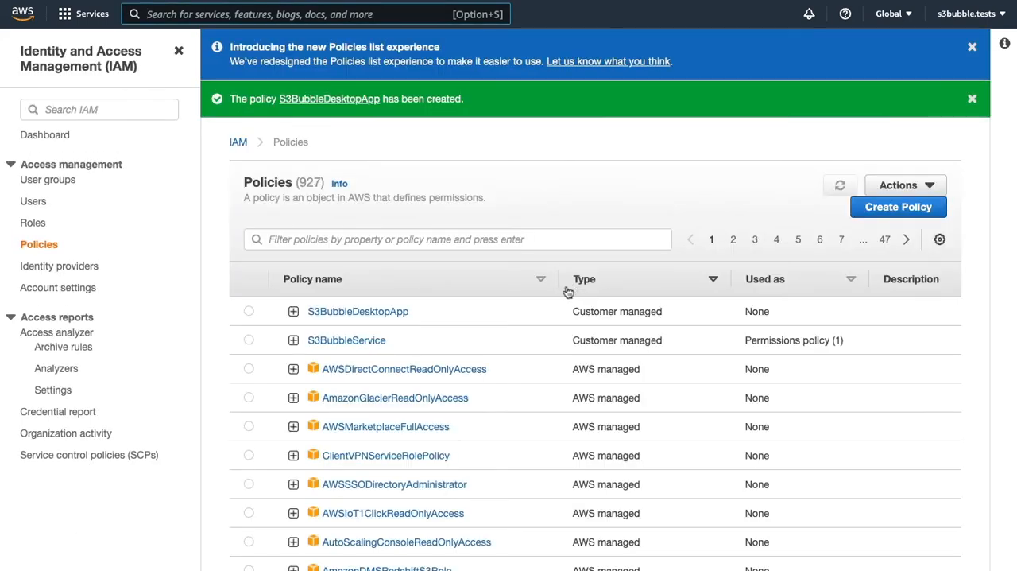
- Copy the new policy's name and add an IAM user named S3BubbleDesktopApp with access key programmatic access
drag(429, 317, 332, 317)
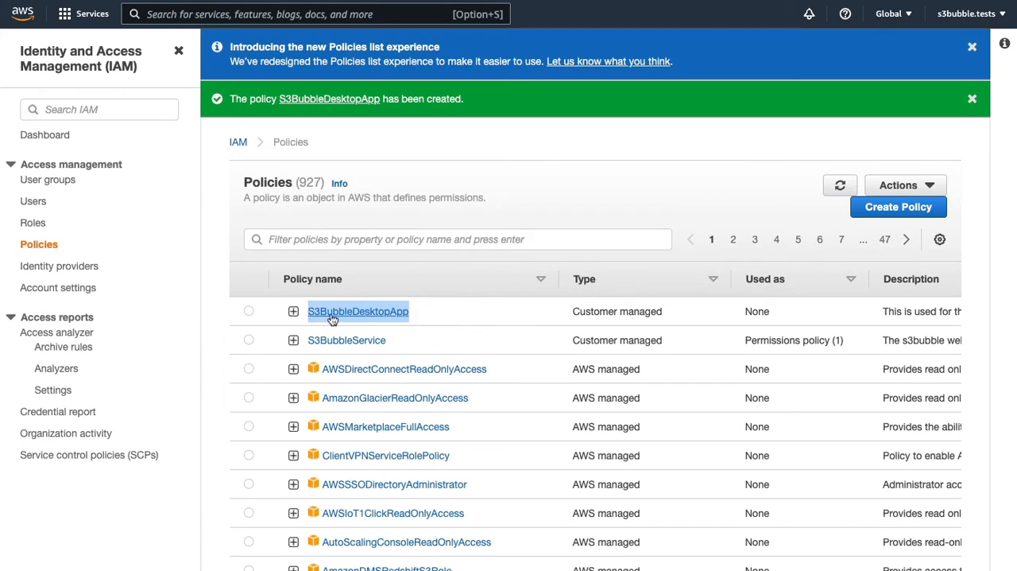
click(33, 201)
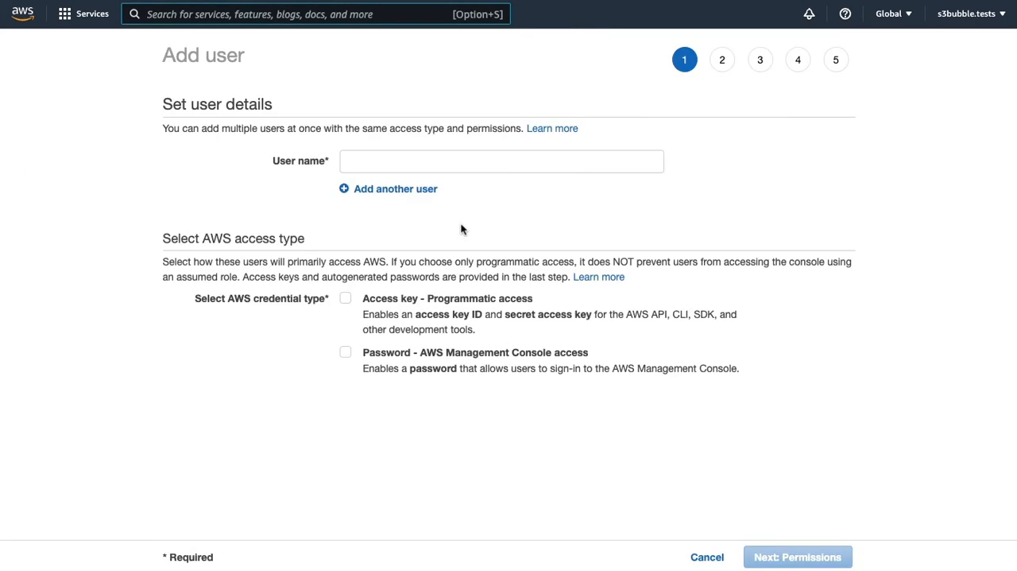
click(390, 160)
key(super+v)
click(345, 297)
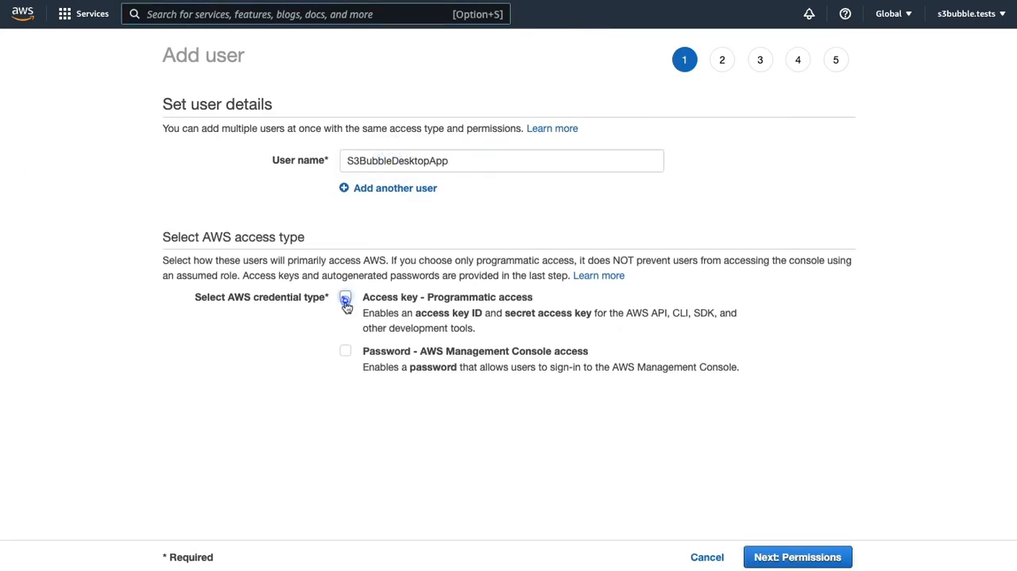
click(807, 556)
- Attach the existing S3BubbleDesktopApp policy directly to the user, add no tags and create the user
click(598, 164)
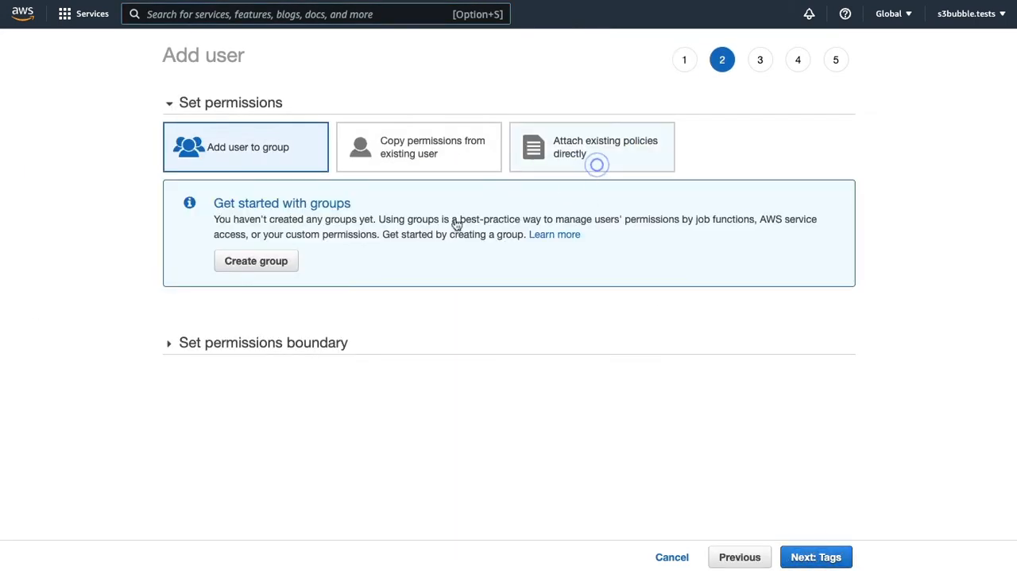
click(340, 232)
key(super+v)
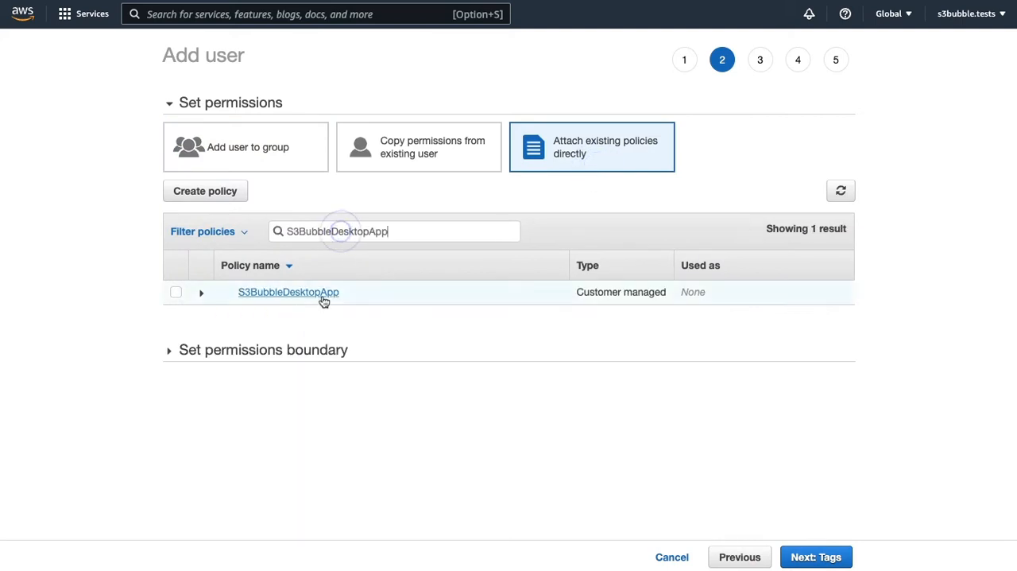
click(177, 293)
click(824, 560)
click(819, 556)
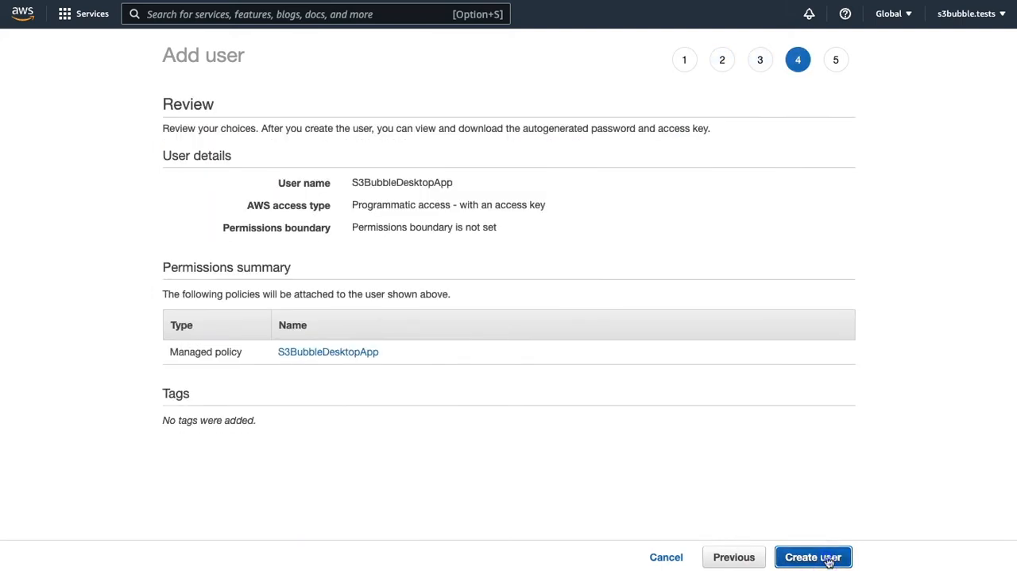
click(829, 559)
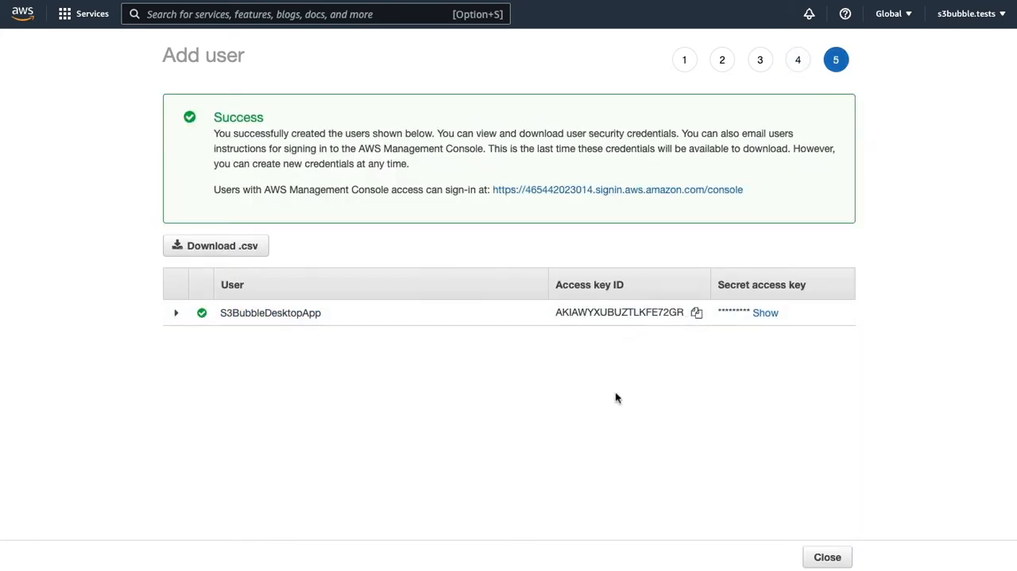
- Switch to the S3Bubble Encoder desktop app, submit the new user's AWS access key ID and secret access key, and restart the app
key(super+Tab)
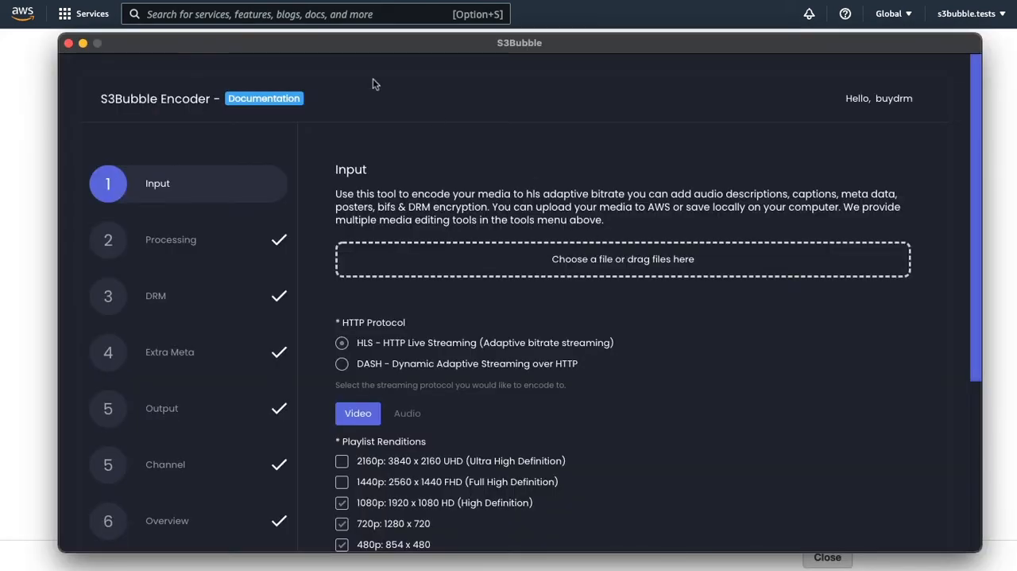
drag(188, 45, 185, 38)
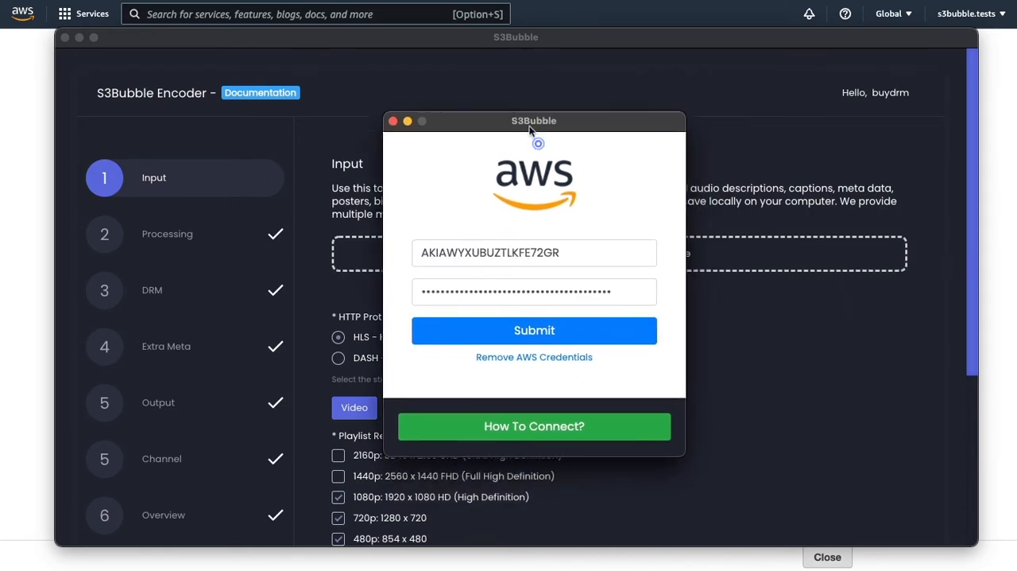
click(521, 314)
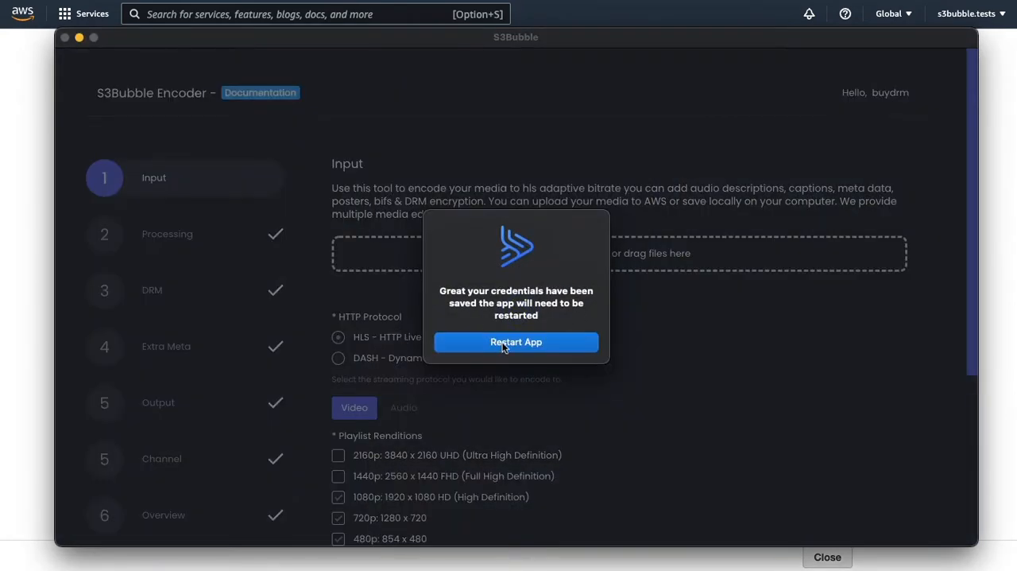
click(503, 343)
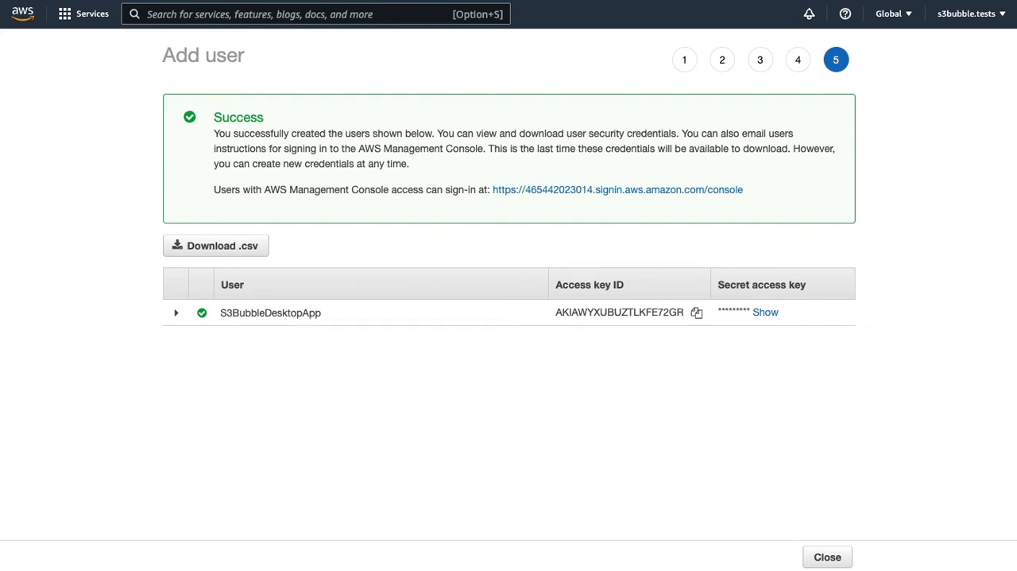
- Add s3bubble.mp4 as the encoder's input file and choose DASH as the HTTP protocol
drag(0, 43, 588, 39)
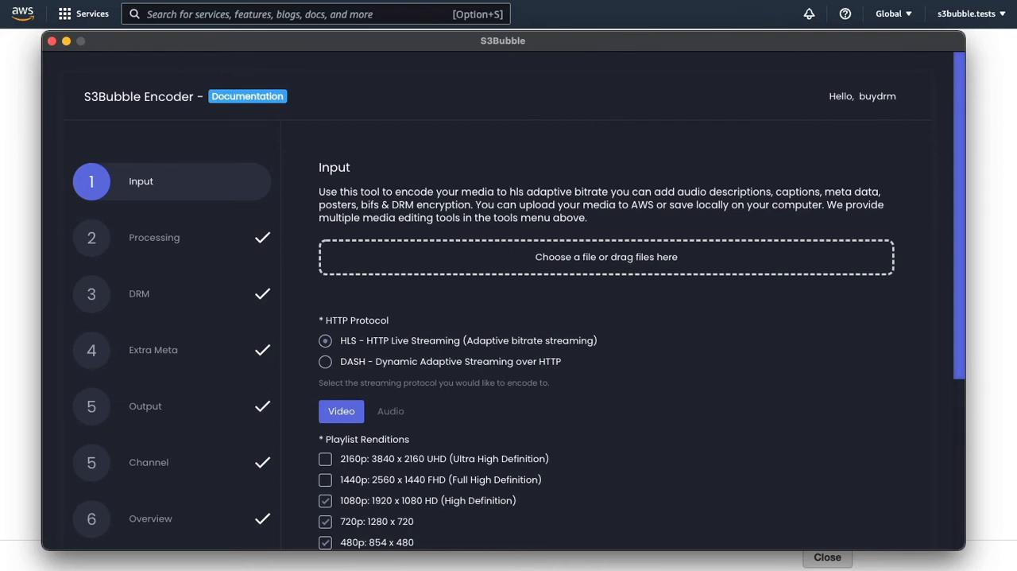
drag(435, 115, 585, 256)
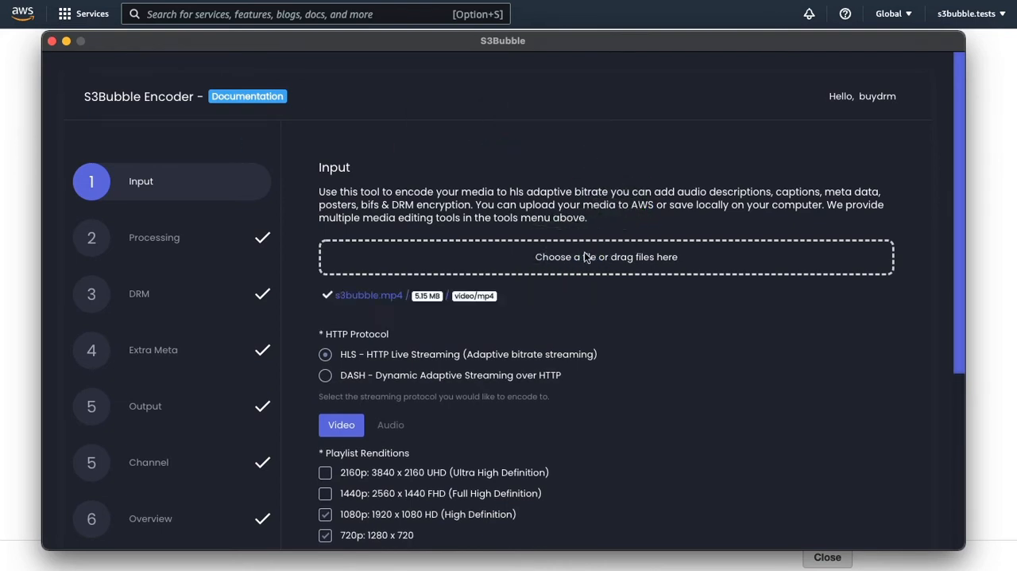
click(326, 376)
- Deselect the 1080p, 480p and 240p playlist renditions and save the input settings
scroll(694, 374, down, 3)
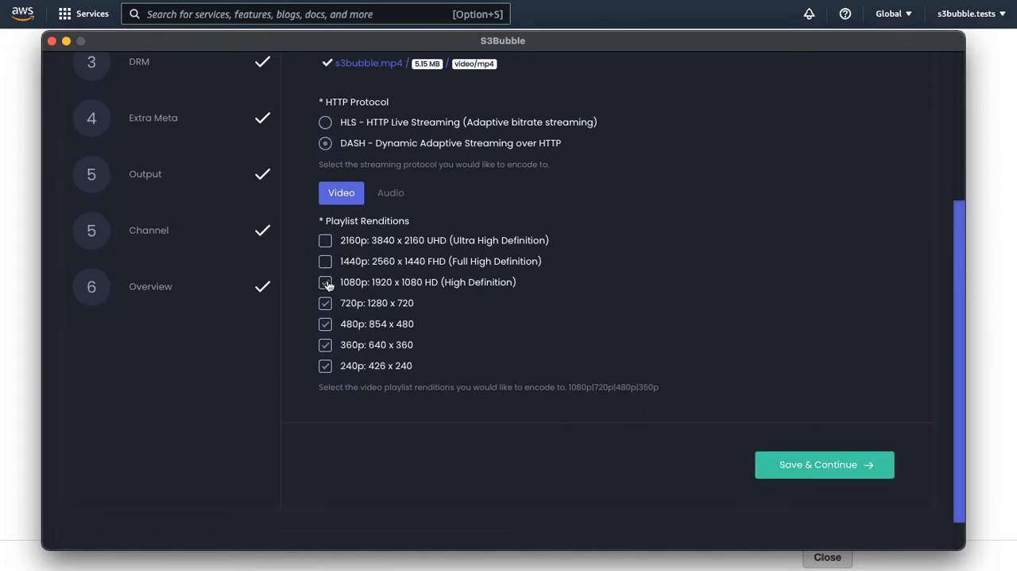
click(328, 285)
click(325, 325)
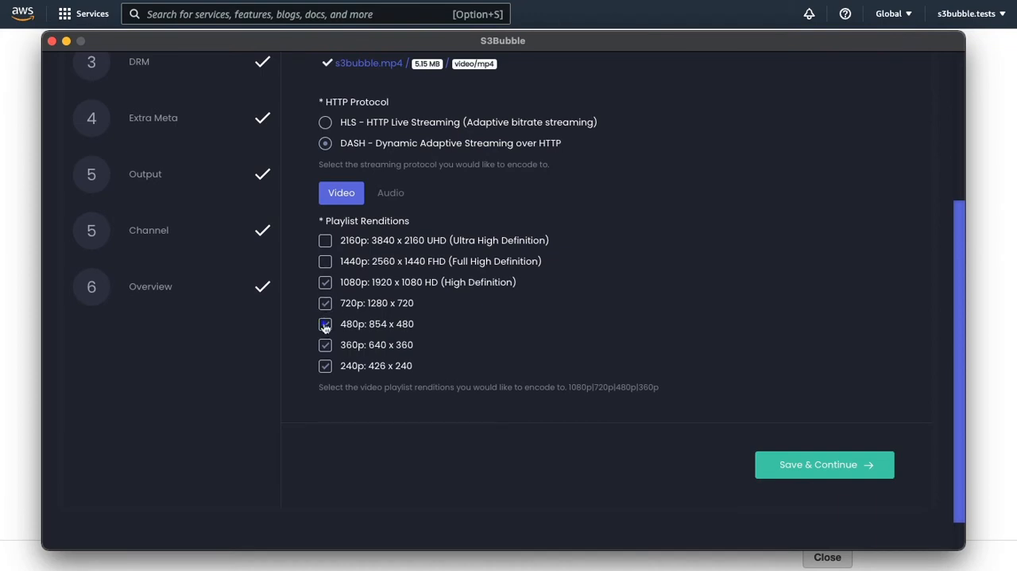
click(327, 367)
click(829, 469)
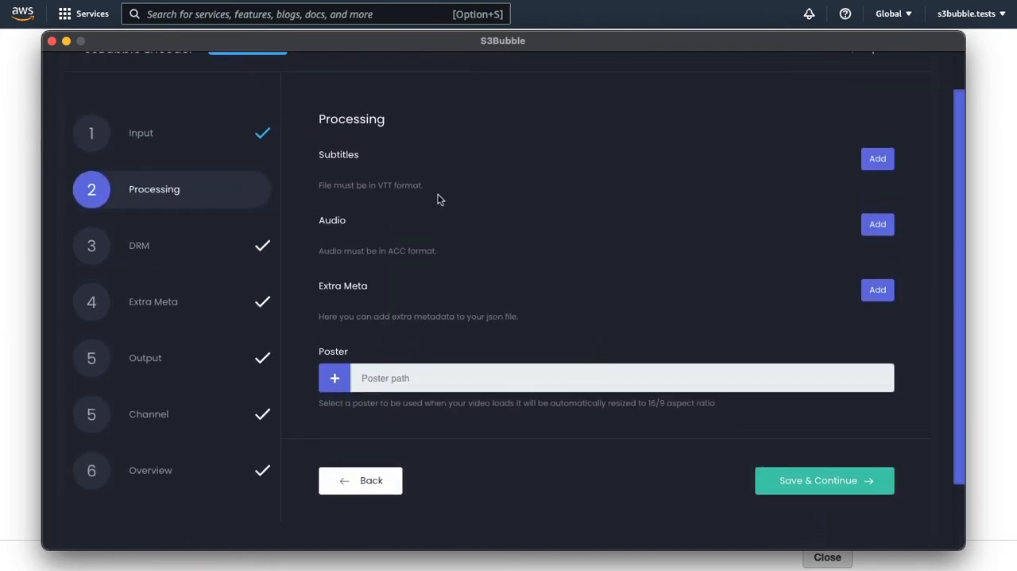
click(872, 164)
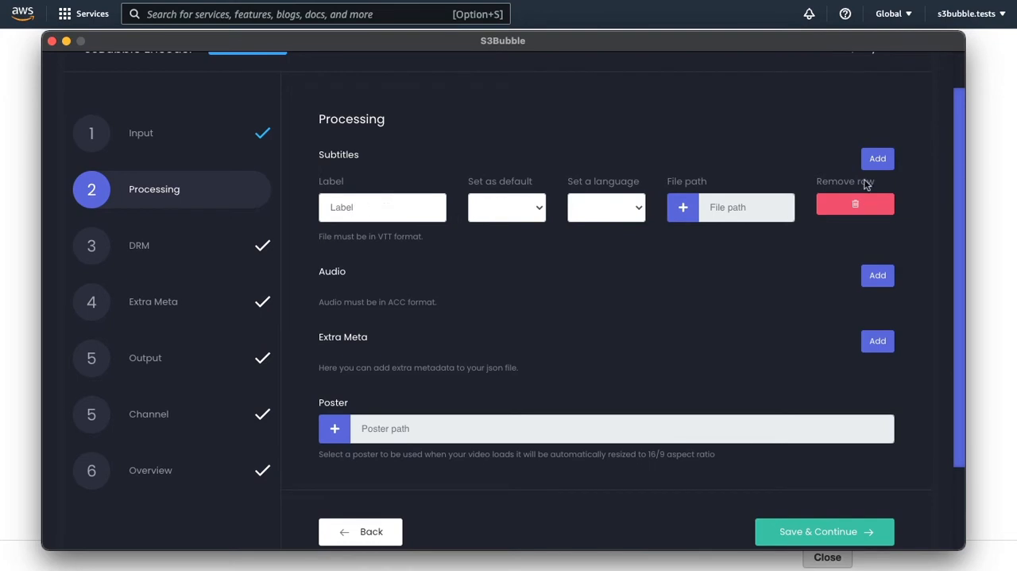
click(855, 205)
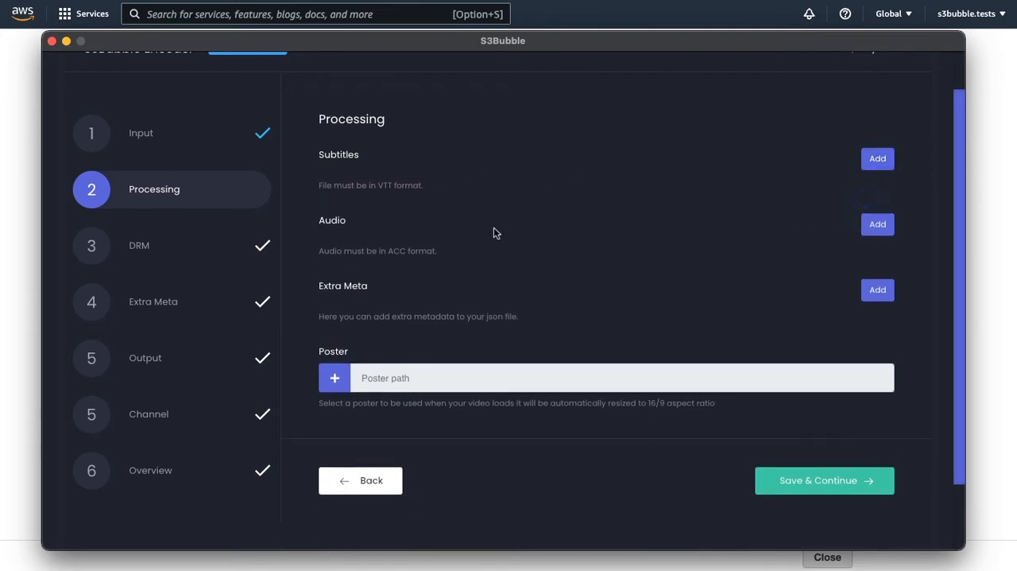
click(875, 226)
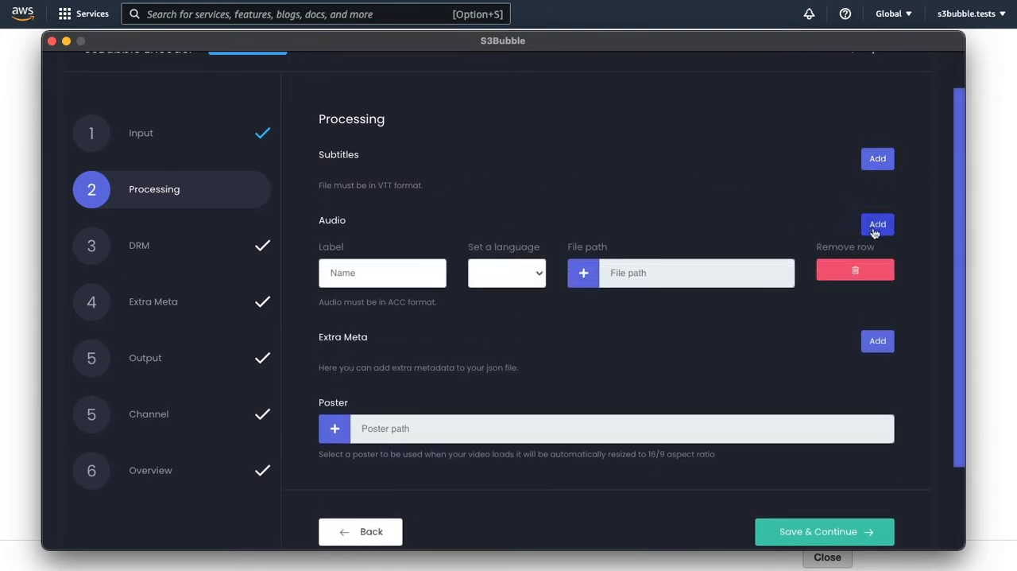
click(855, 268)
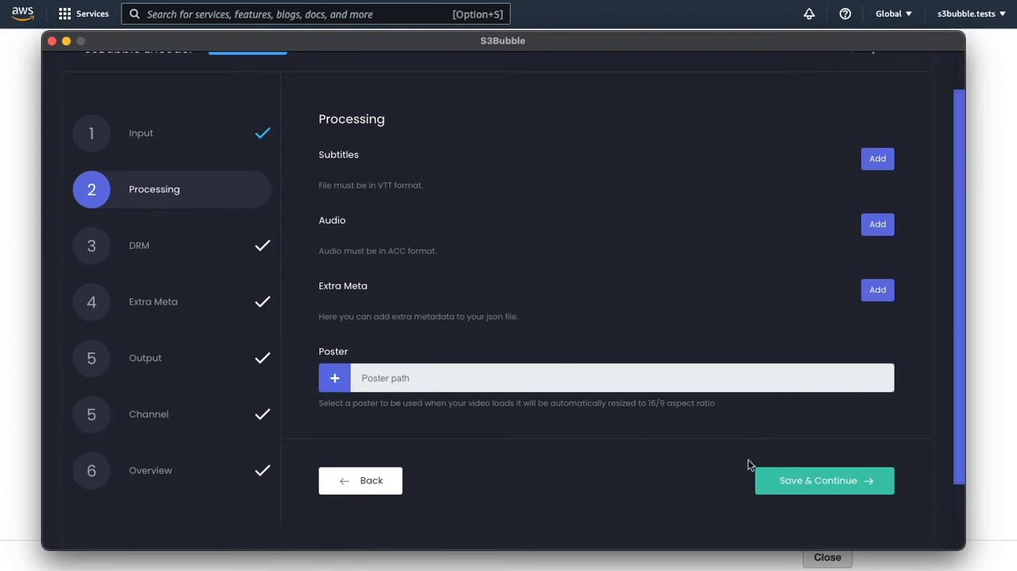
- Save the processing, DRM and extra metadata settings with no DRM protection and all optional fields left blank
click(823, 477)
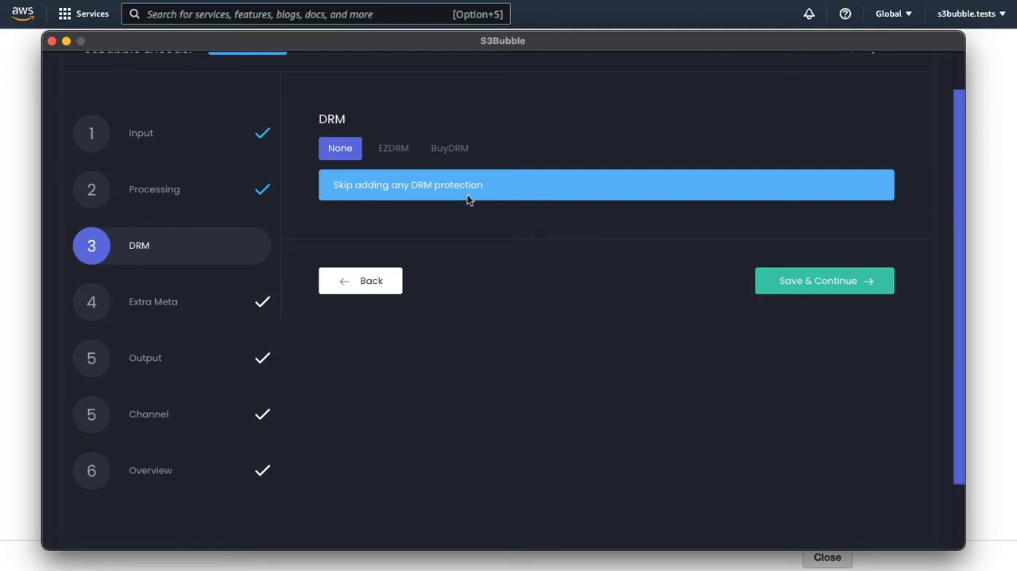
click(391, 153)
click(451, 156)
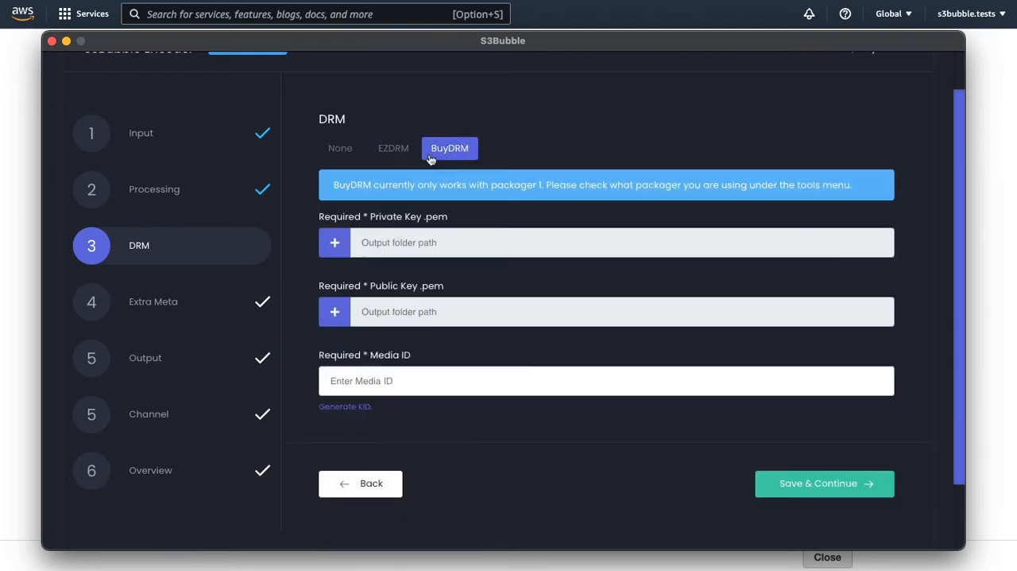
click(337, 151)
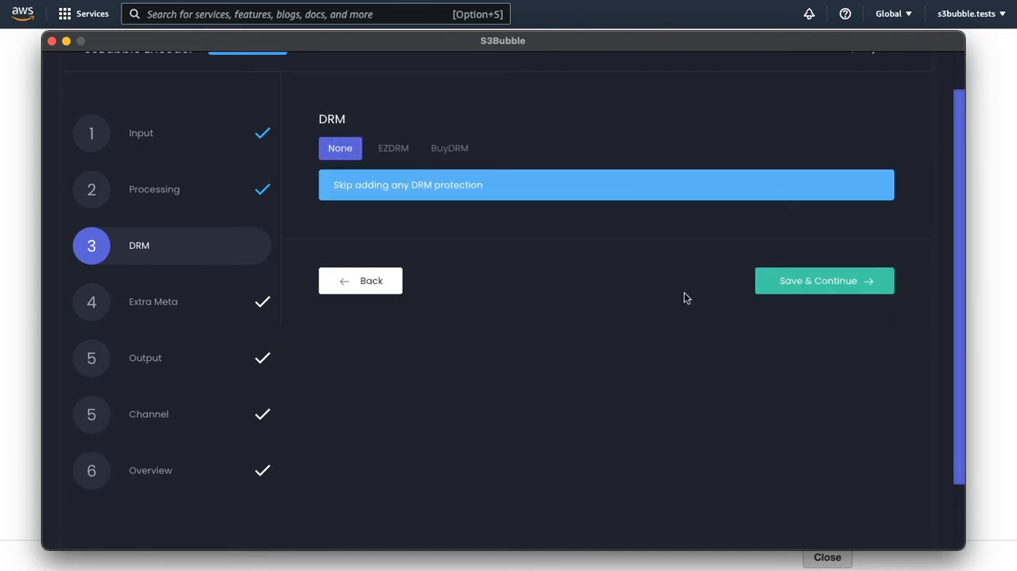
click(839, 282)
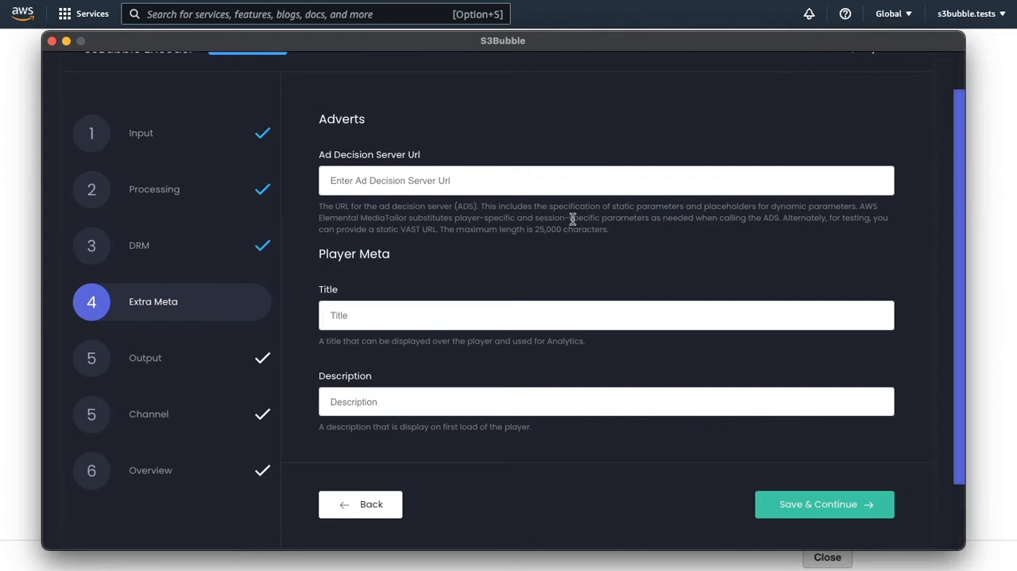
scroll(571, 218, down, 1)
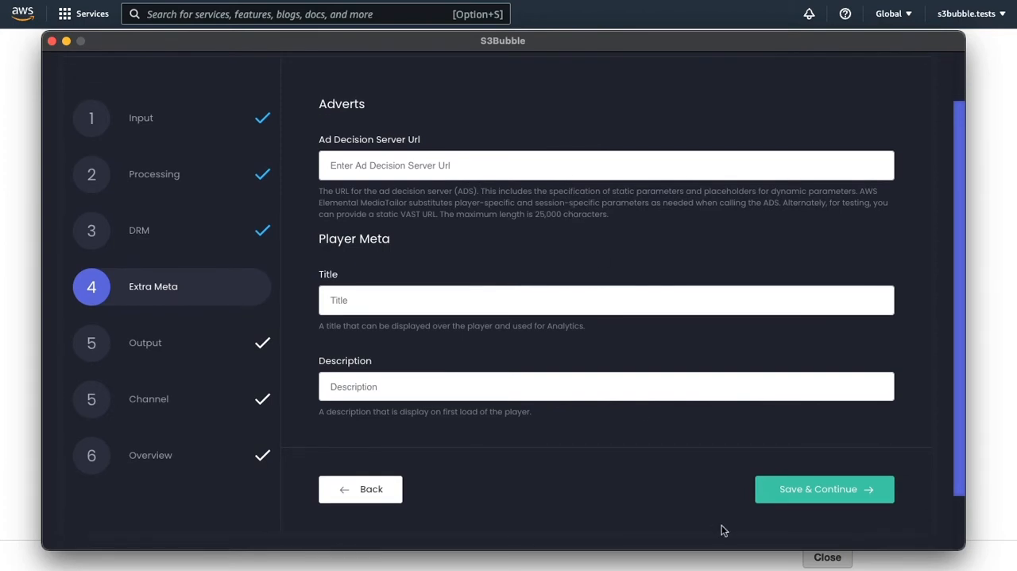
click(818, 490)
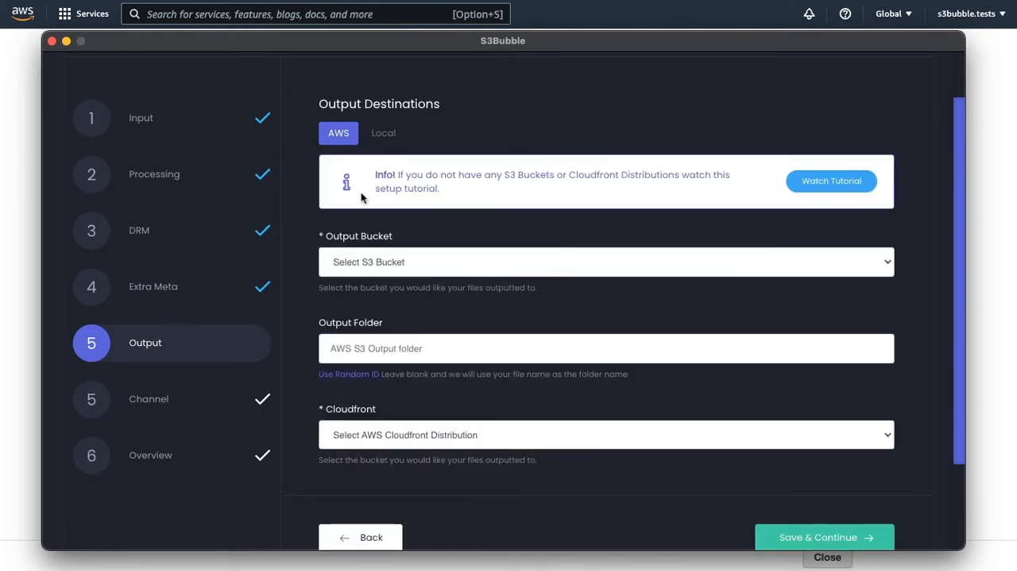
- Set the AWS output bucket to s3bbuydrm with a random ID as the output folder and save the output settings
click(416, 268)
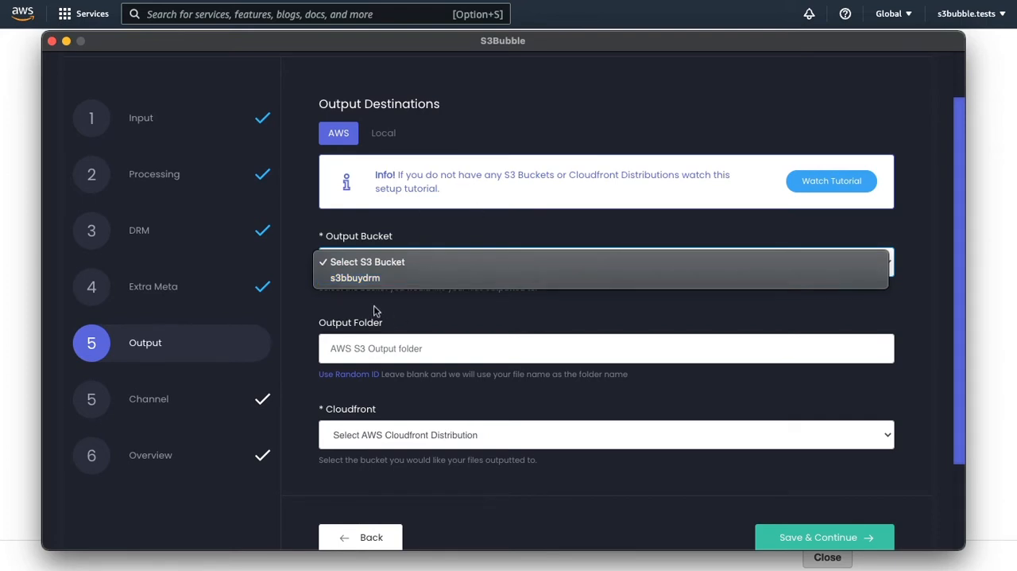
click(375, 280)
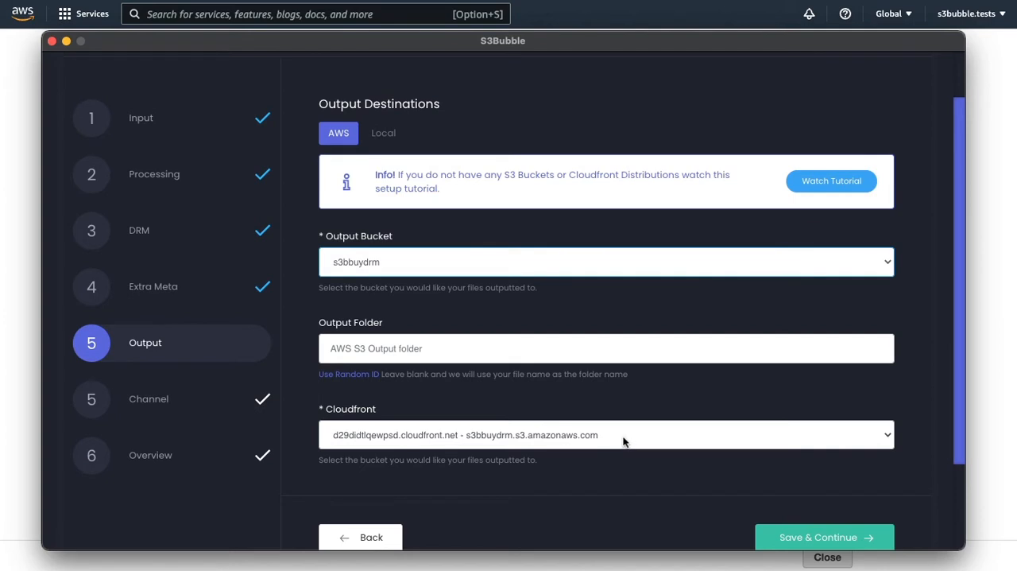
click(358, 378)
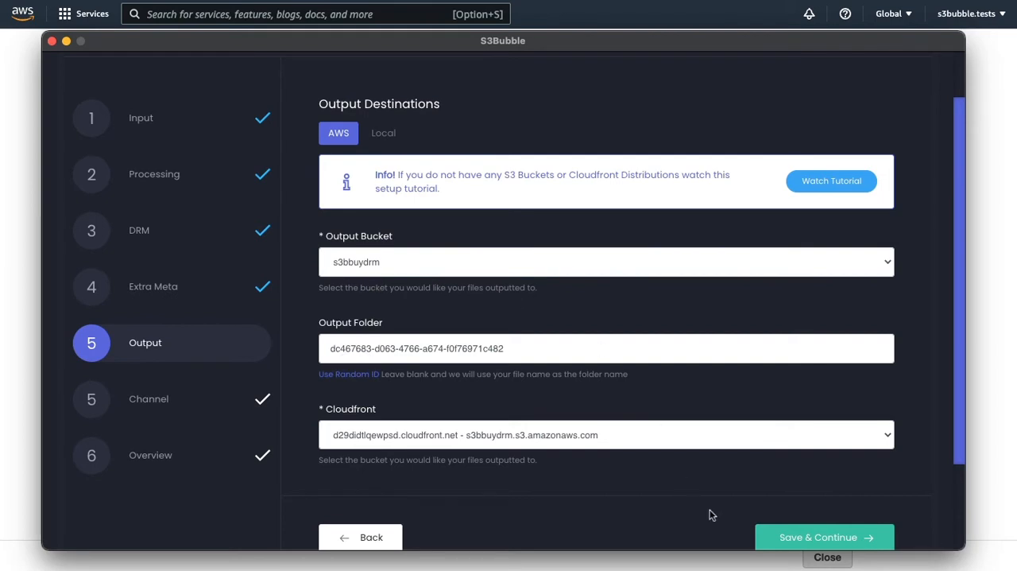
click(803, 534)
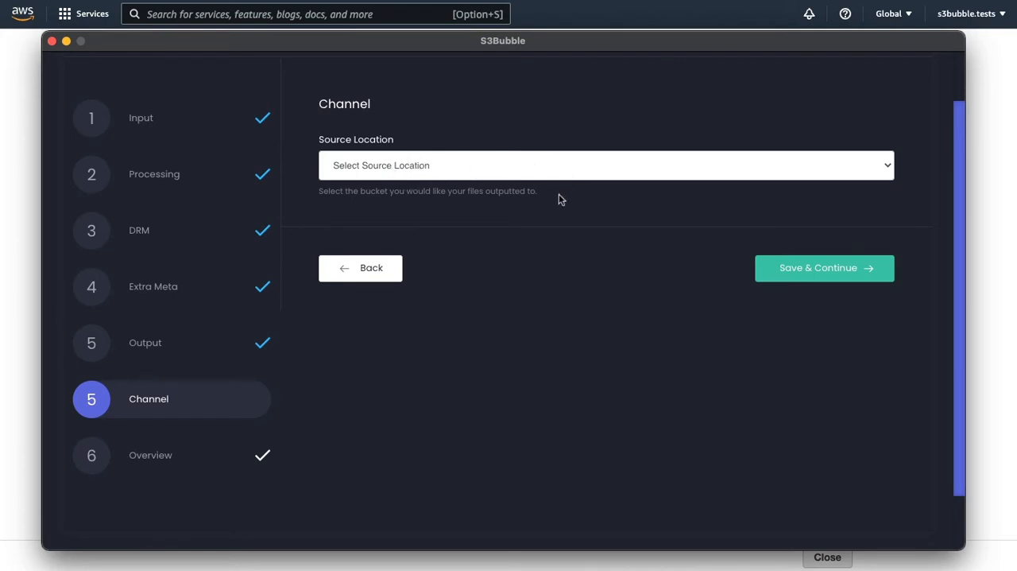
- Continue without selecting a channel source location and start encoding the video
click(814, 275)
click(815, 273)
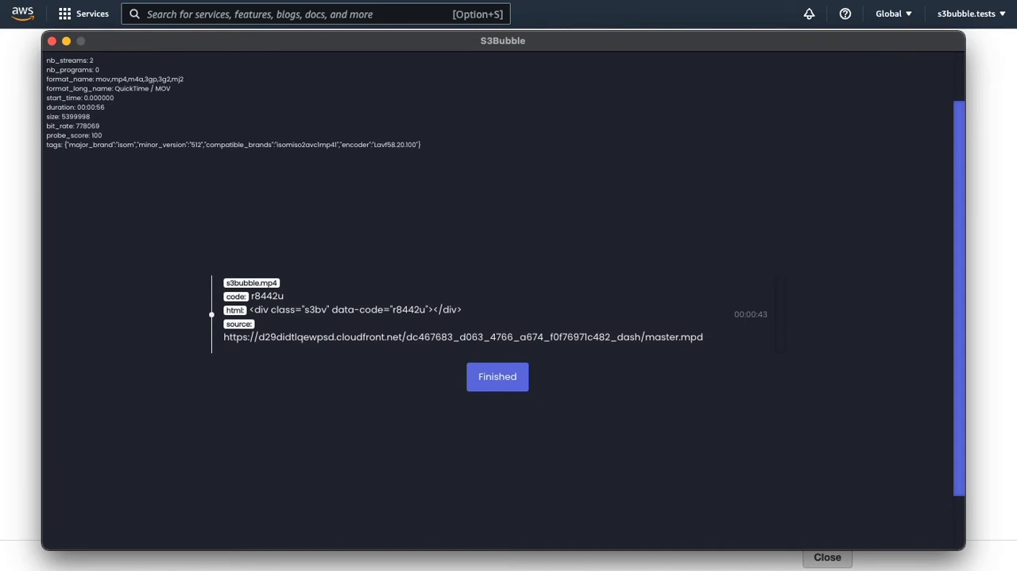
- Switch to the AWS console, close the user creation page and open the encoded dash folder in the s3bbuydrm S3 bucket
key(super+Tab)
click(825, 554)
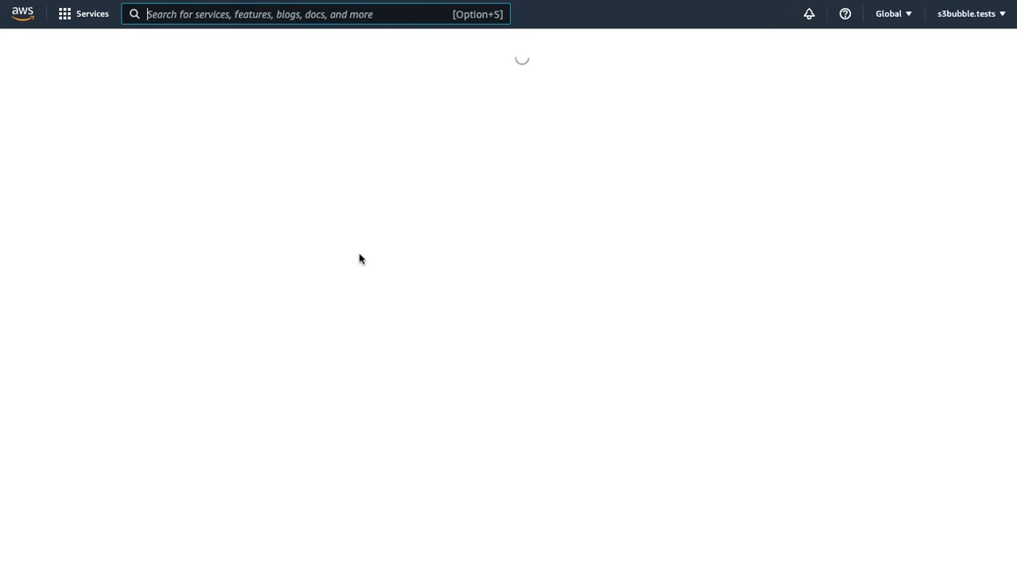
click(92, 14)
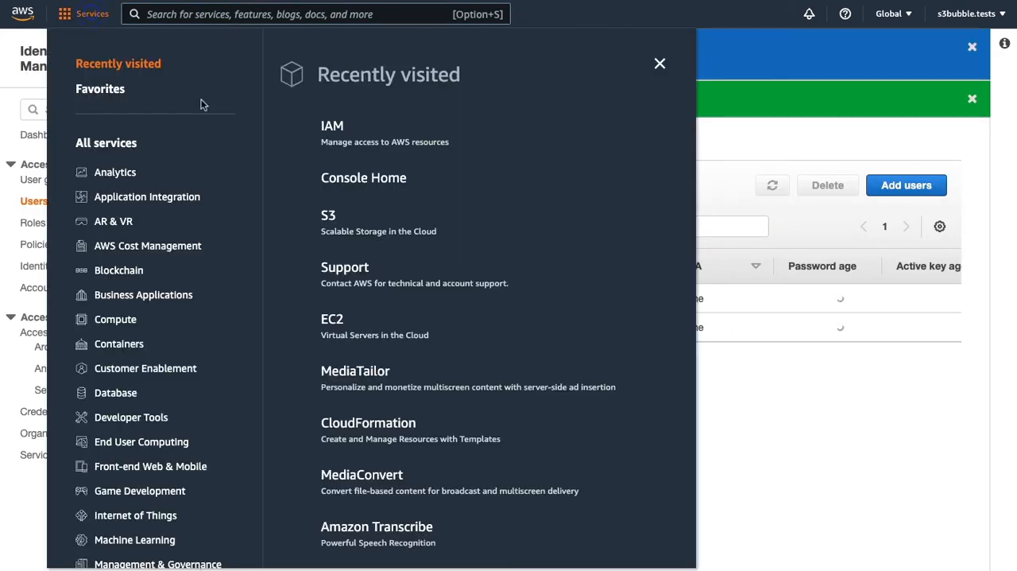
click(356, 229)
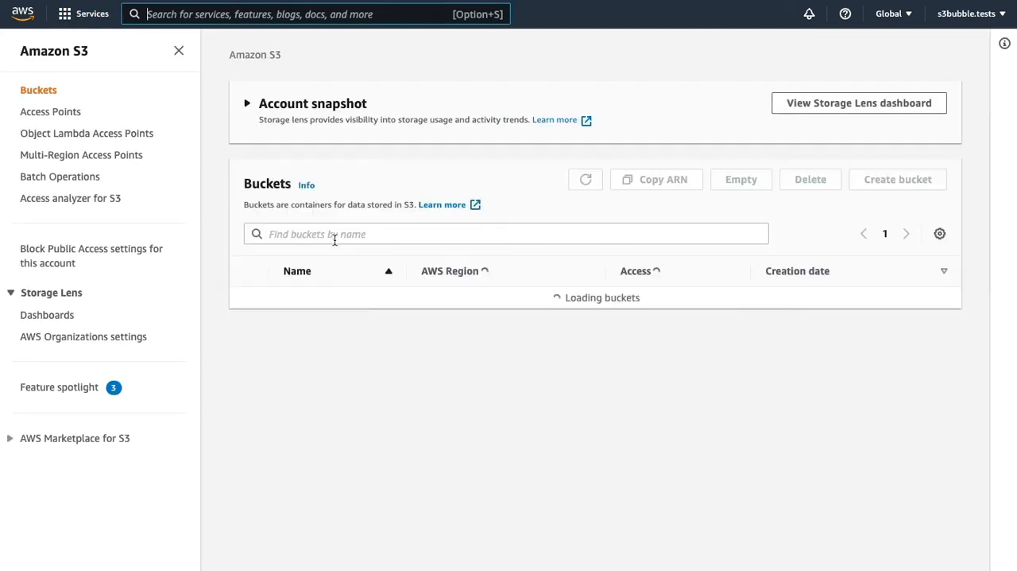
click(308, 299)
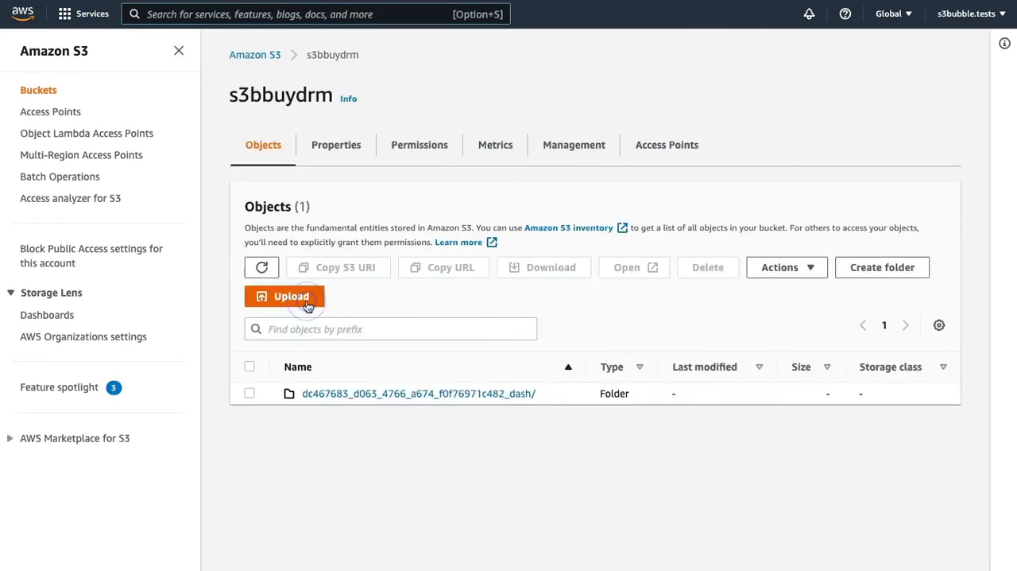
click(403, 397)
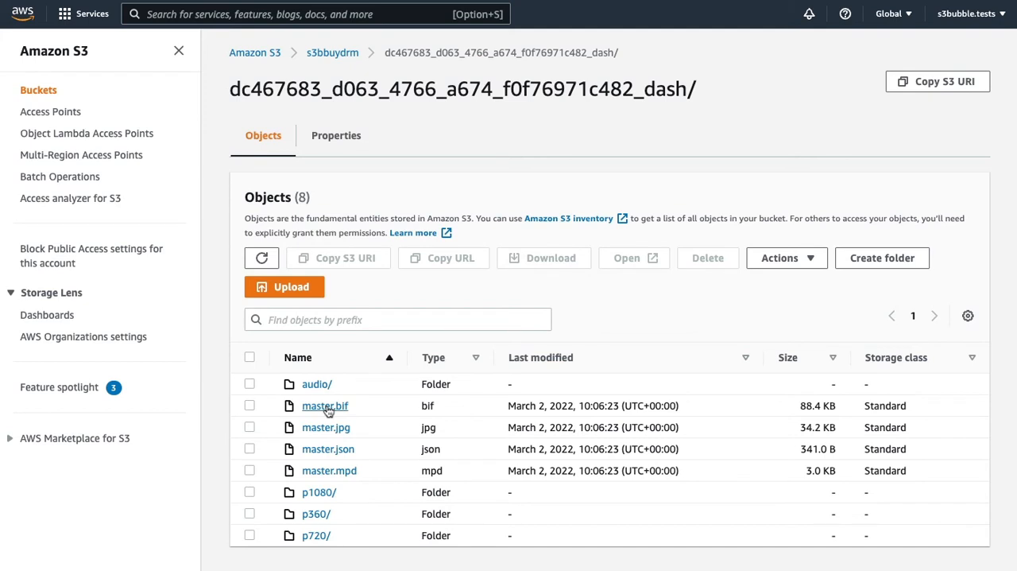
- Examine the segment files in the p1080 folder and return to the parent dash folder
click(329, 498)
scroll(466, 439, down, 5)
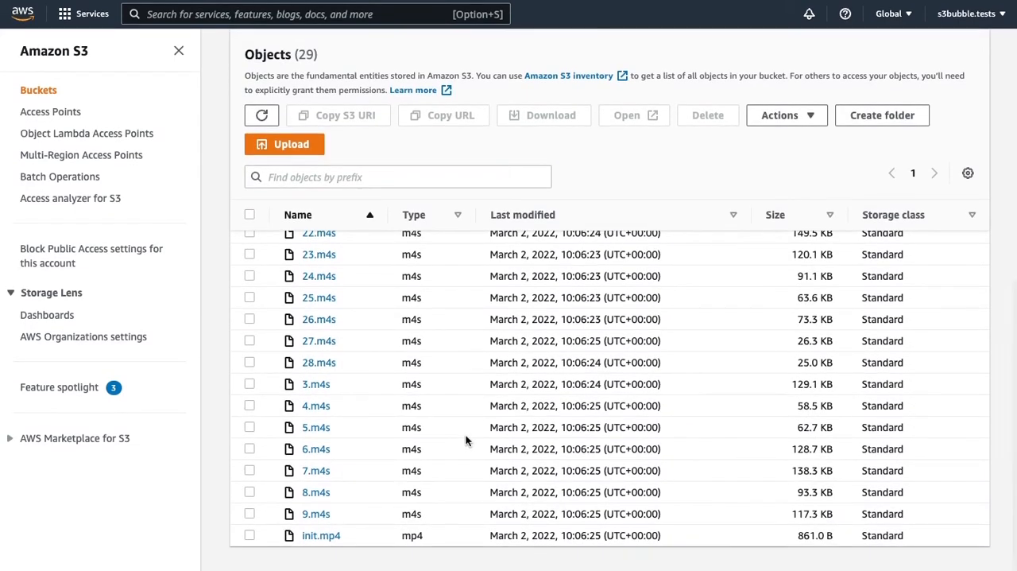
scroll(466, 439, up, 5)
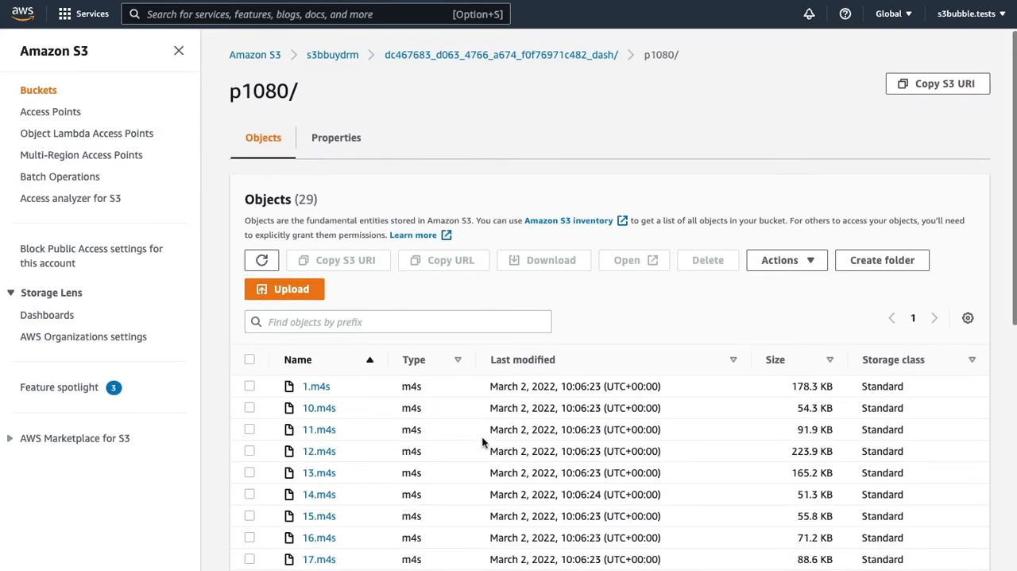
click(521, 55)
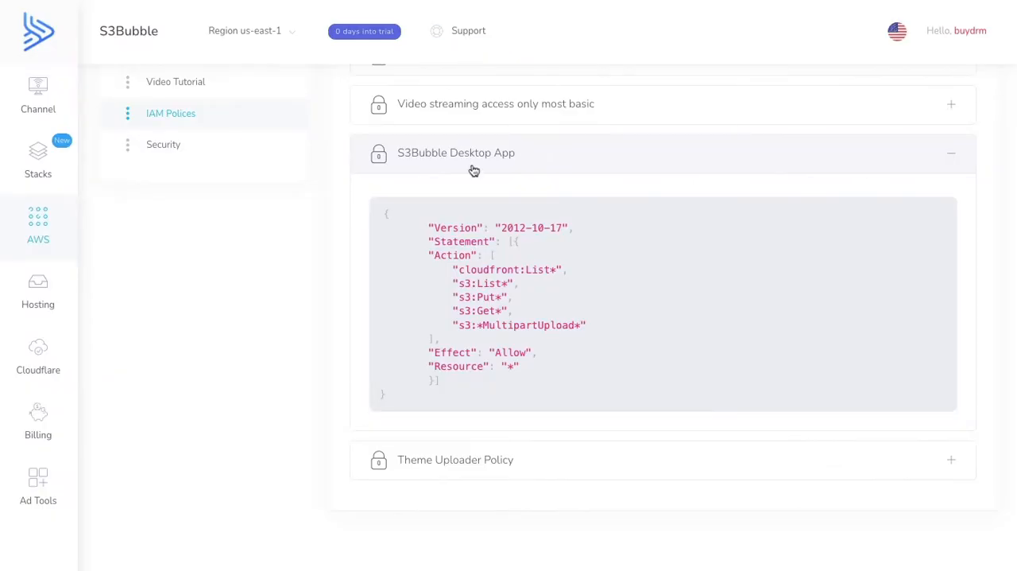
- Switch to the S3Bubble dashboard and view the contents of the s3bbuydrm bucket from its S3 bucket list
scroll(213, 242, up, 3)
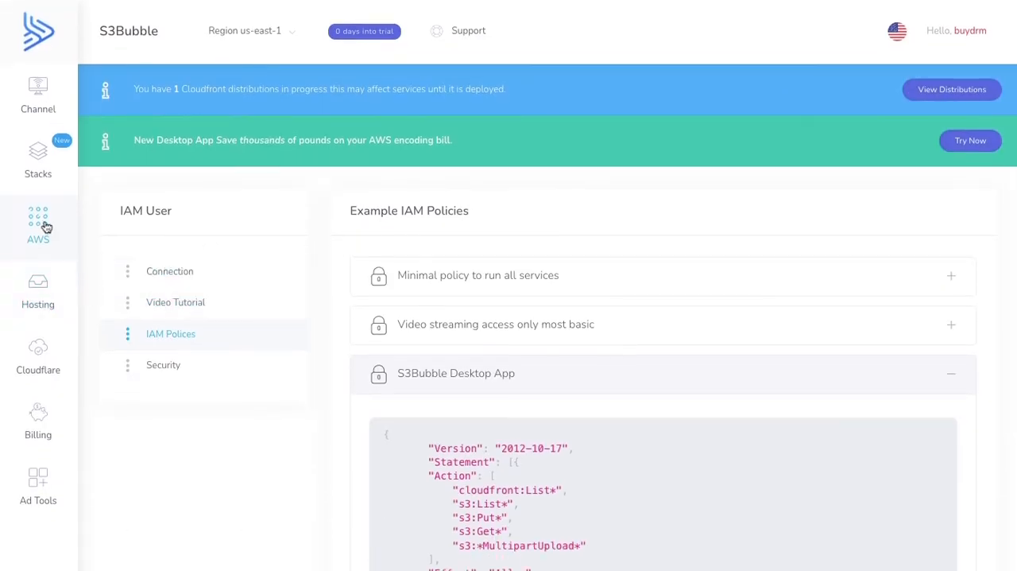
mouse_move(87, 228)
mouse_move(193, 300)
click(318, 300)
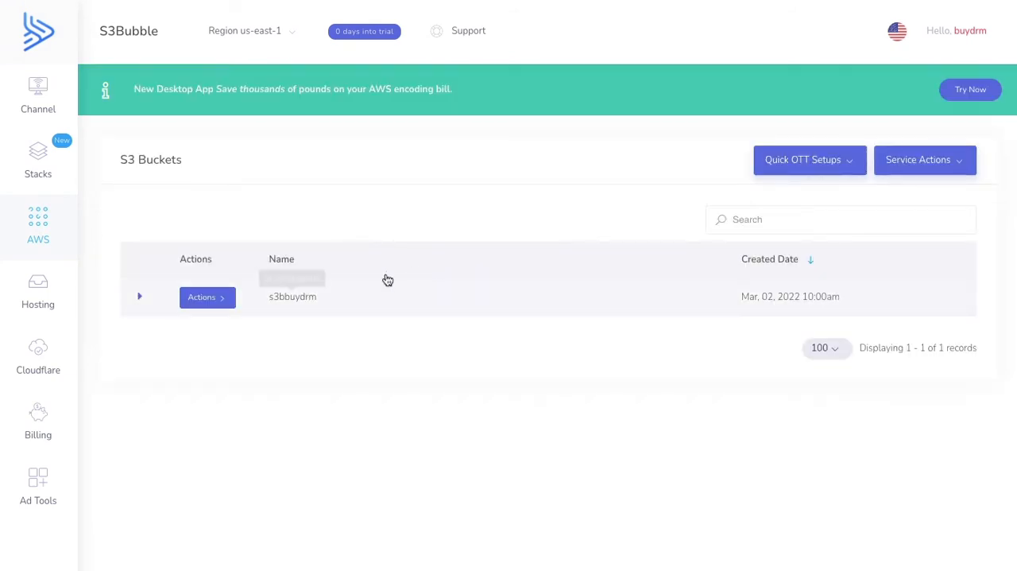
click(226, 302)
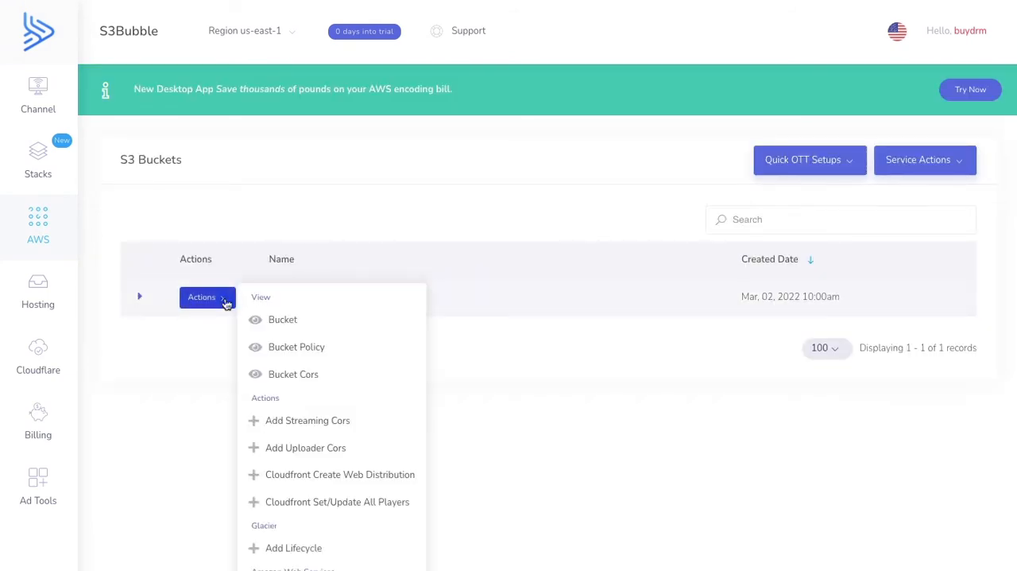
click(296, 317)
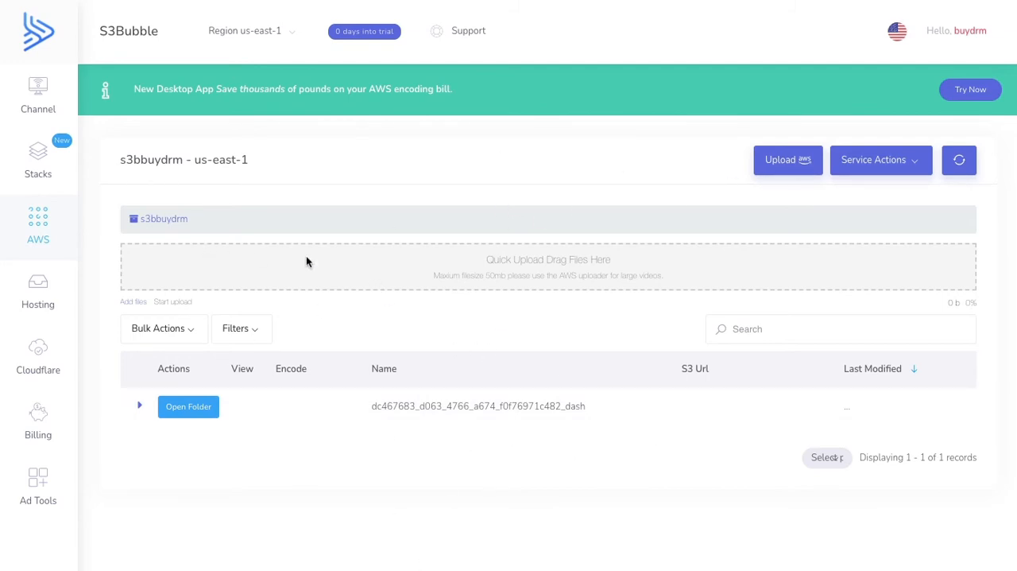
- Open the view/edit page of the channel's player for the encoded master.mpd in the s3bbuydrm bucket
mouse_move(45, 101)
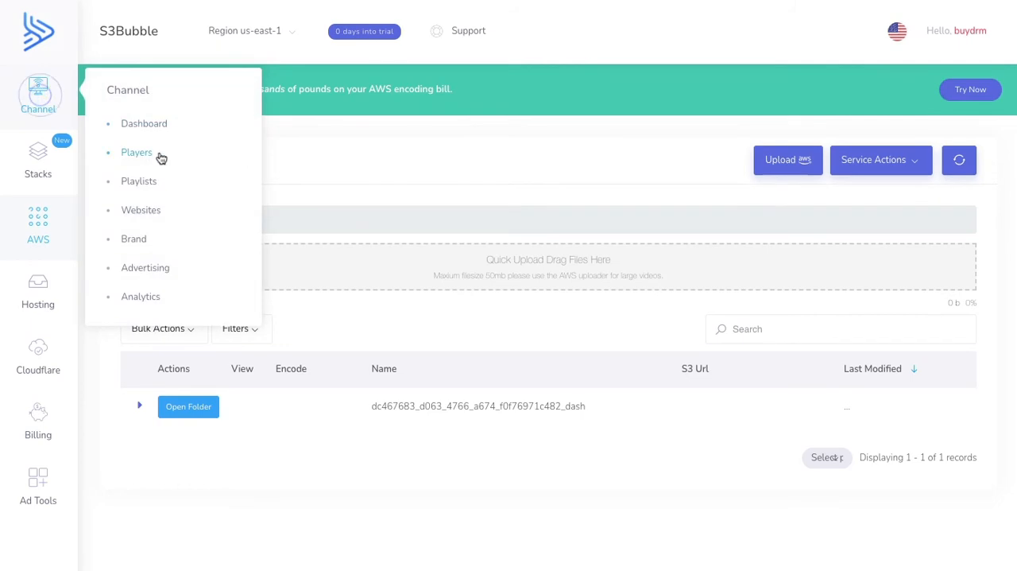
click(159, 154)
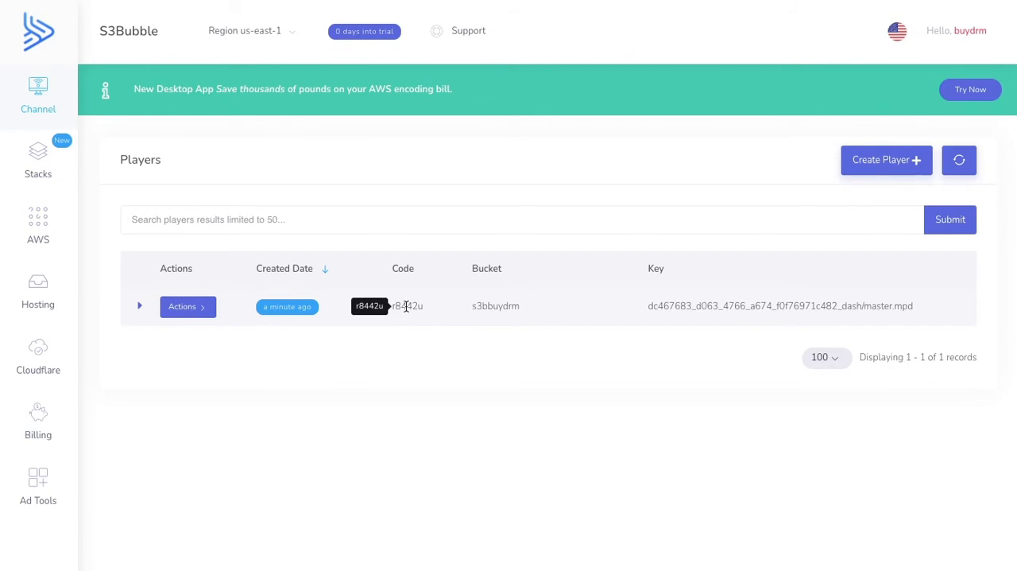
click(198, 313)
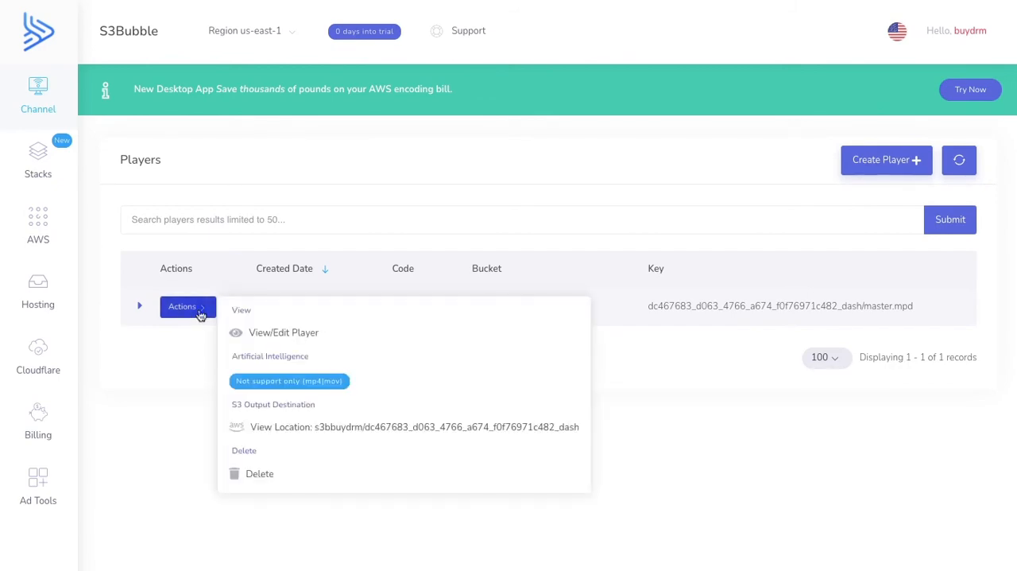
click(295, 331)
- Examine the player's NPM JS Module code, WordPress Plugin shortcode and Direct Url setup options
scroll(294, 330, down, 4)
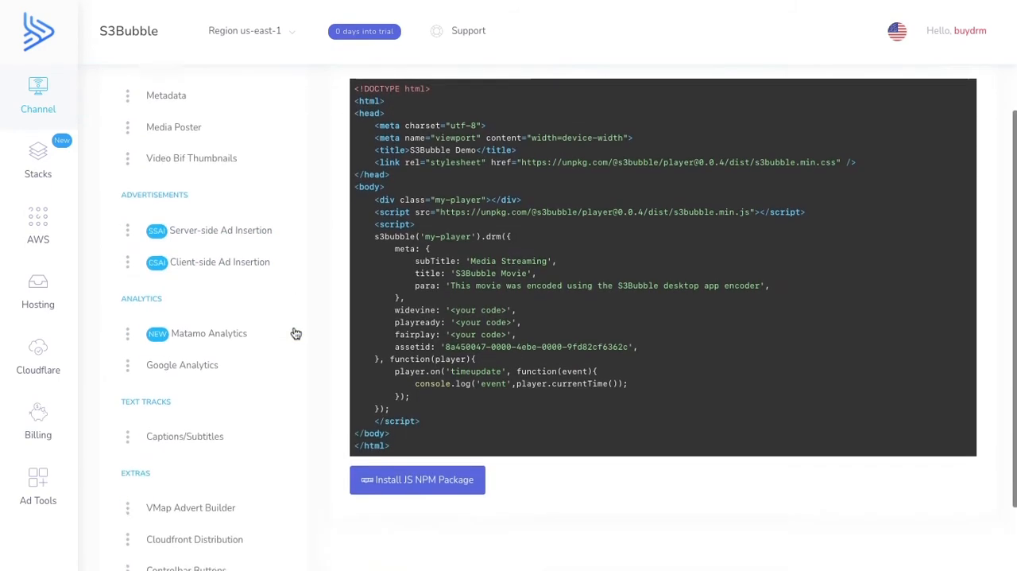
scroll(294, 329, up, 2)
scroll(295, 329, up, 1)
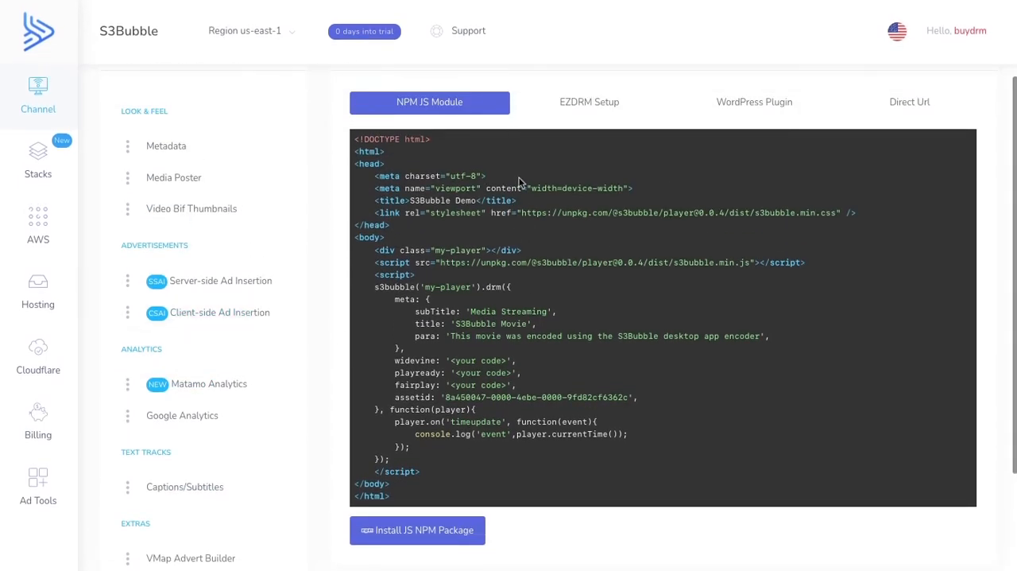
scroll(592, 233, up, 1)
scroll(592, 233, up, 1)
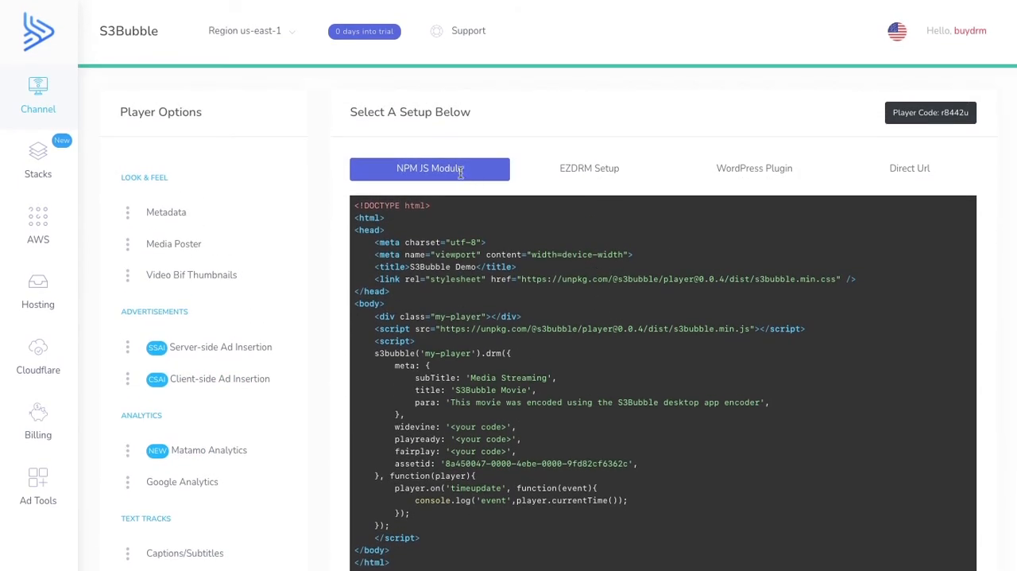
click(750, 168)
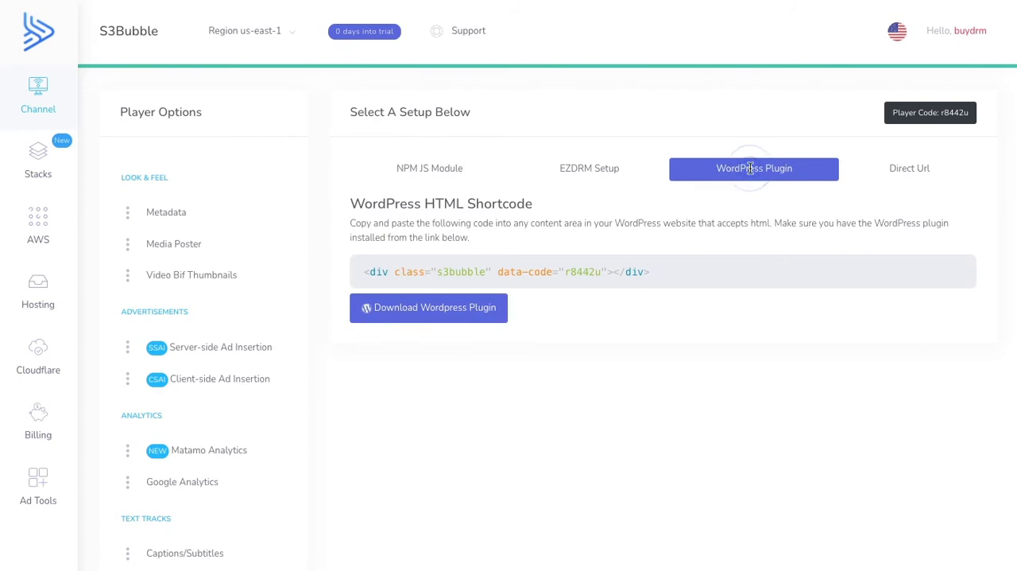
click(926, 167)
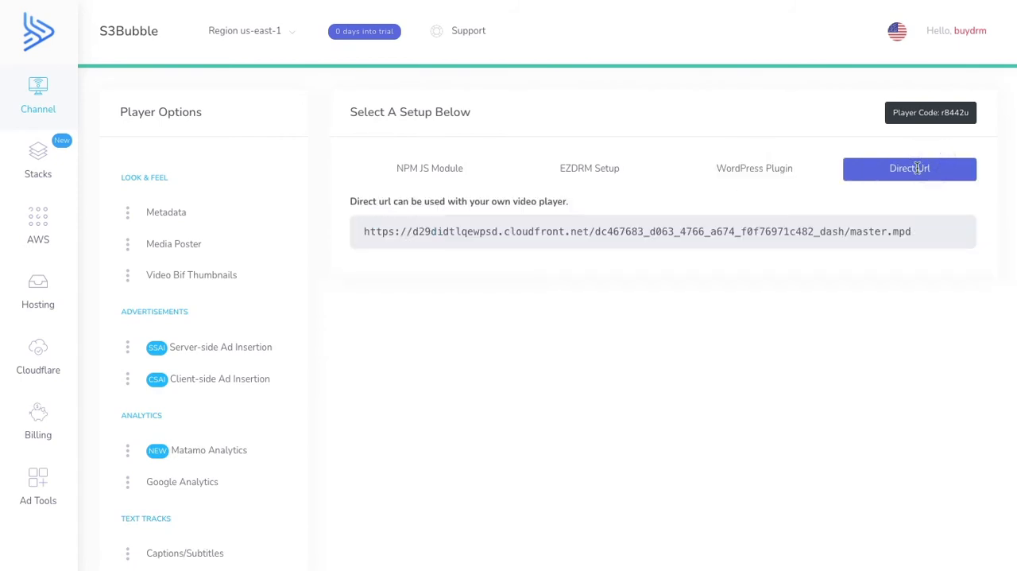
- Copy the player's direct master.mpd URL and load it as the DASH manifest in Bitmovin's DRM stream test page
mouse_move(897, 236)
drag(911, 231, 893, 231)
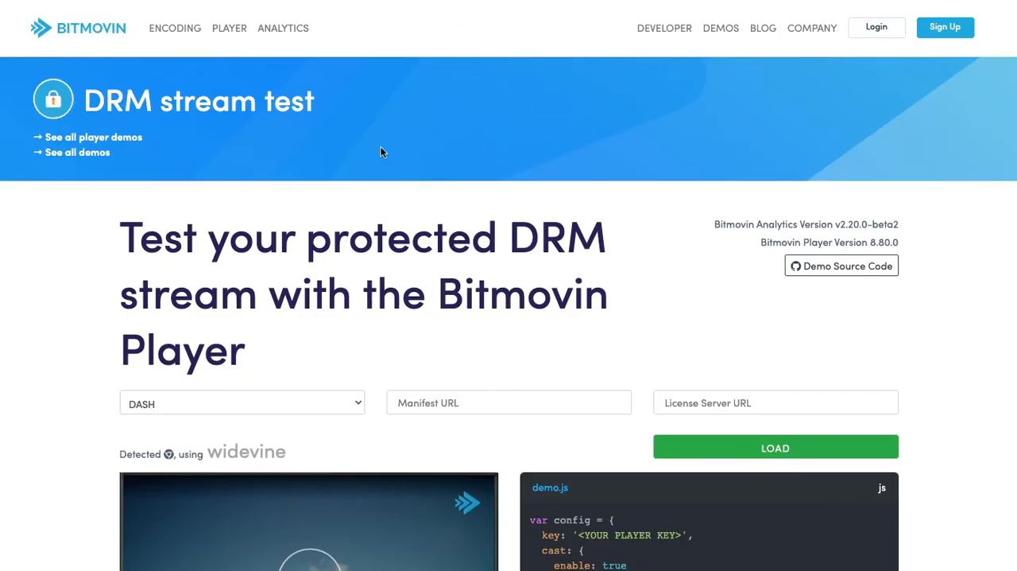
scroll(380, 151, down, 5)
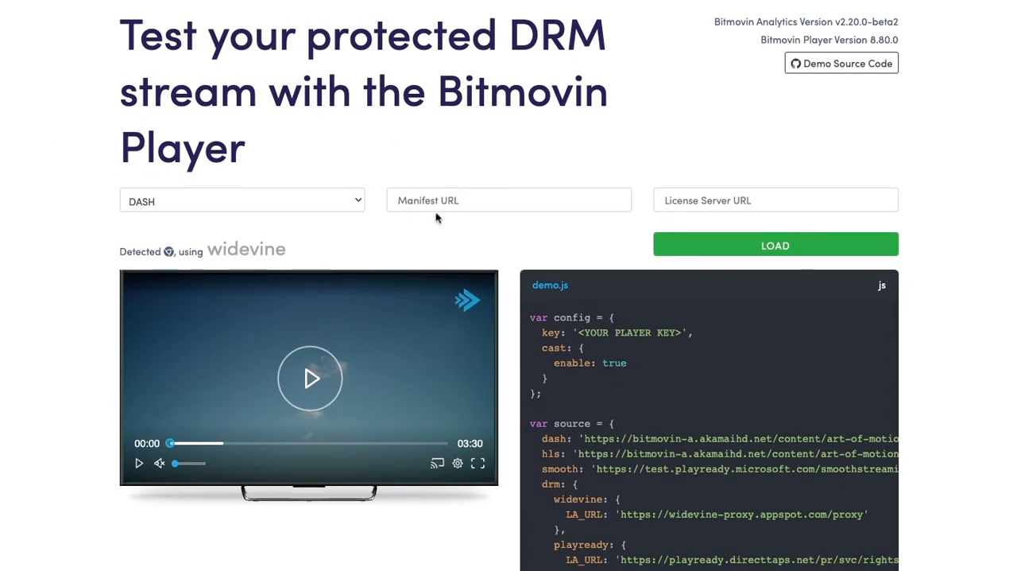
click(434, 202)
key(ctrl+v)
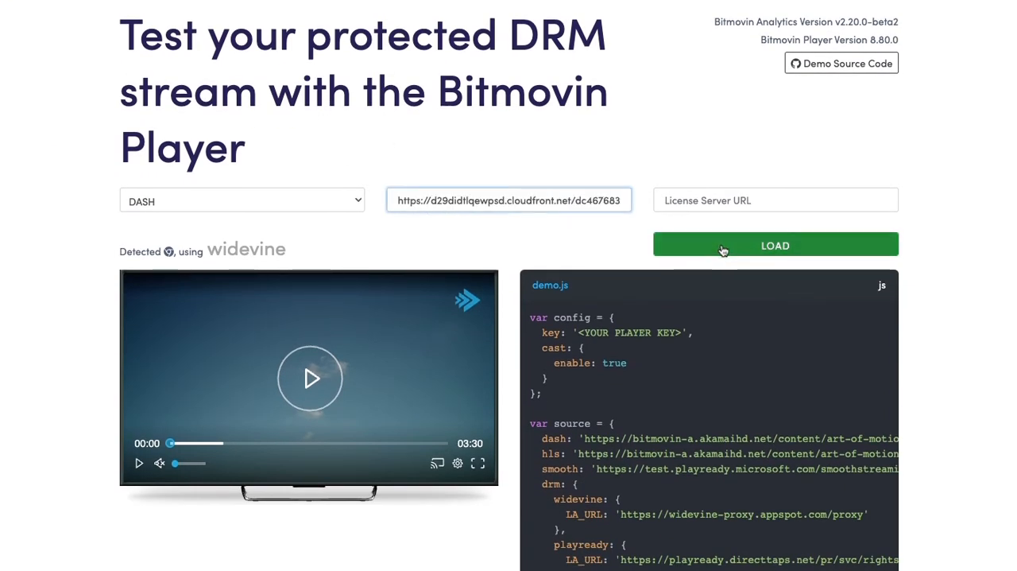
click(723, 251)
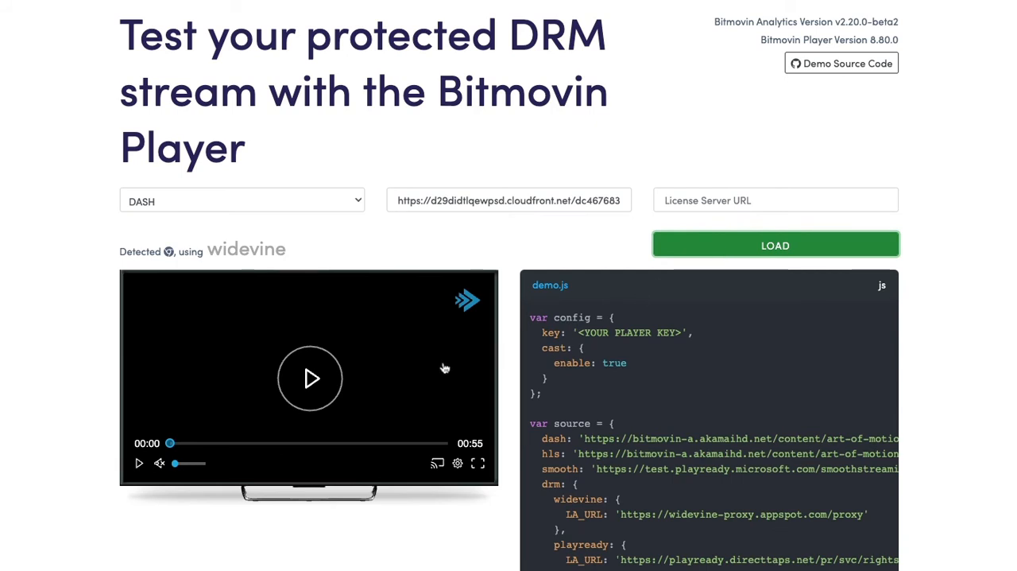
- Play the loaded stream in the Bitmovin test player, skip slightly ahead, and pause it
click(310, 382)
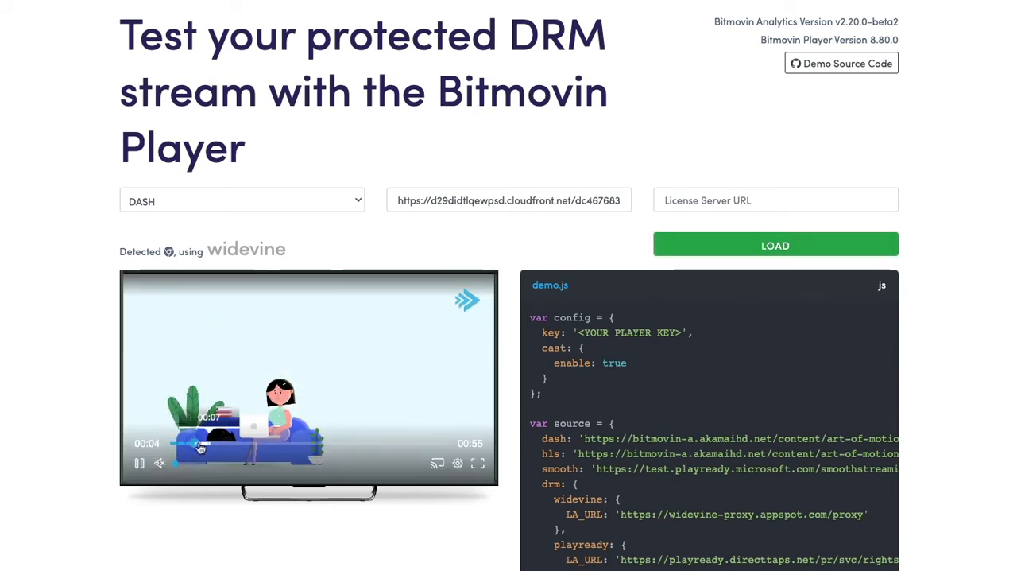
click(213, 443)
click(138, 463)
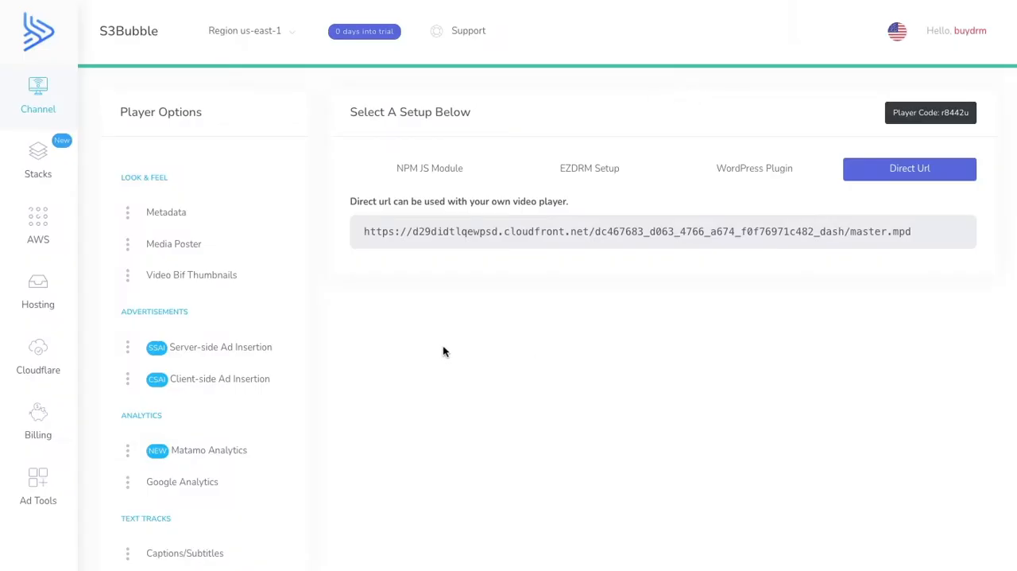
mouse_move(436, 232)
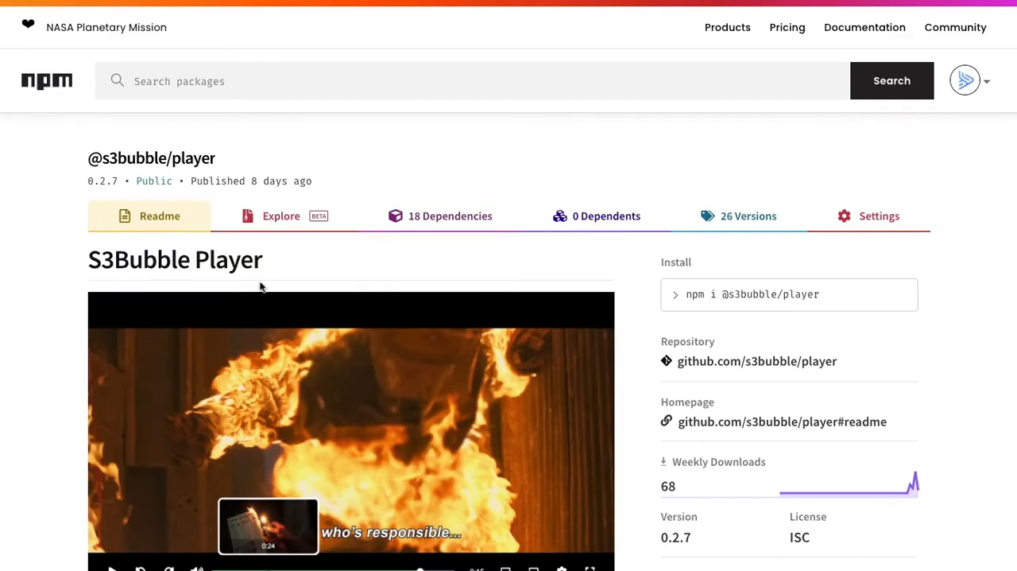
scroll(468, 248, down, 5)
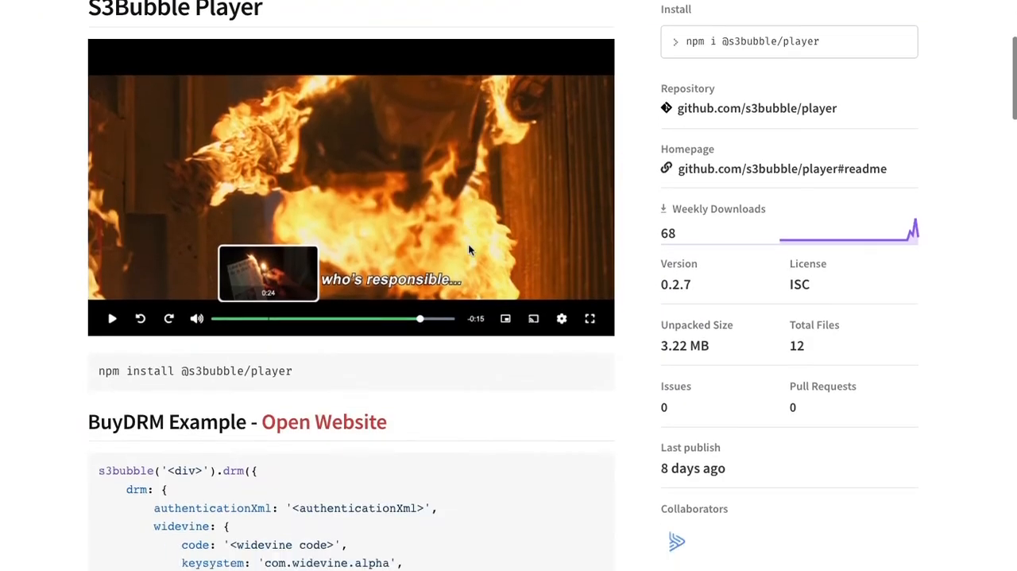
scroll(469, 250, down, 3)
scroll(469, 247, up, 8)
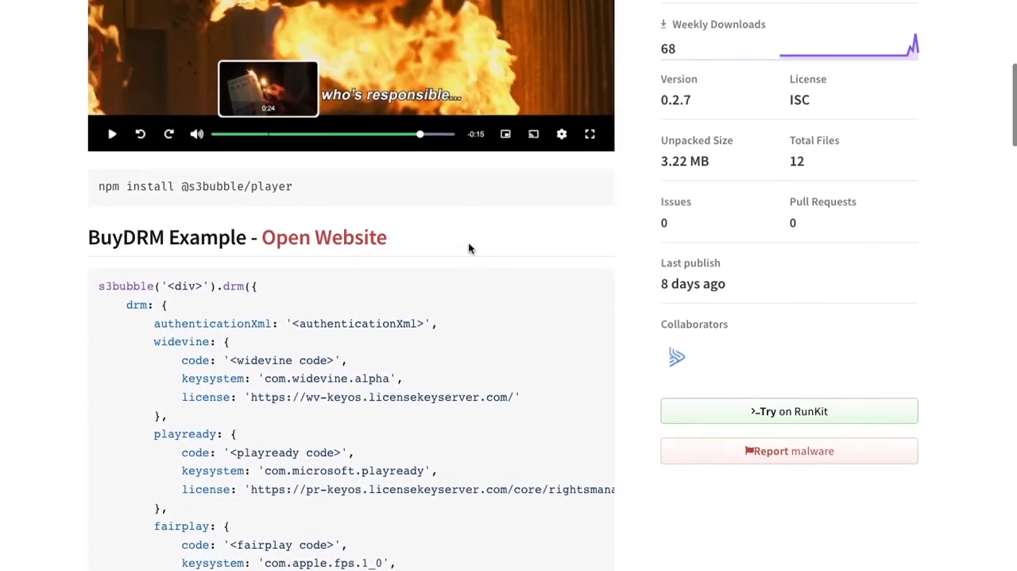
- Switch to Visual Studio Code, dismiss the workspace container prompt, and open a terminal for the empty tutorial folder
key(super+Tab)
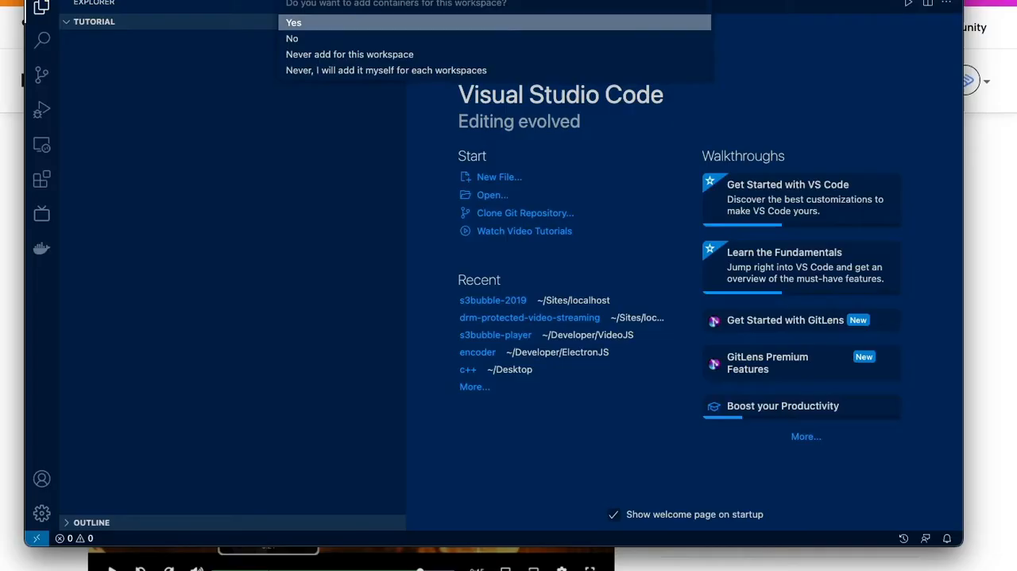
key(Escape)
drag(381, 0, 414, 1)
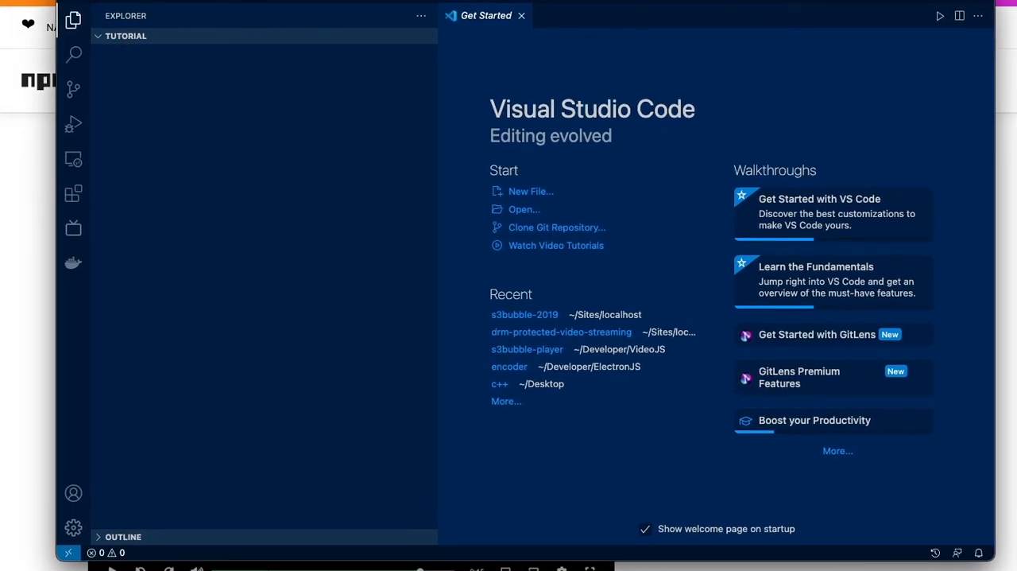
click(276, 0)
click(294, 0)
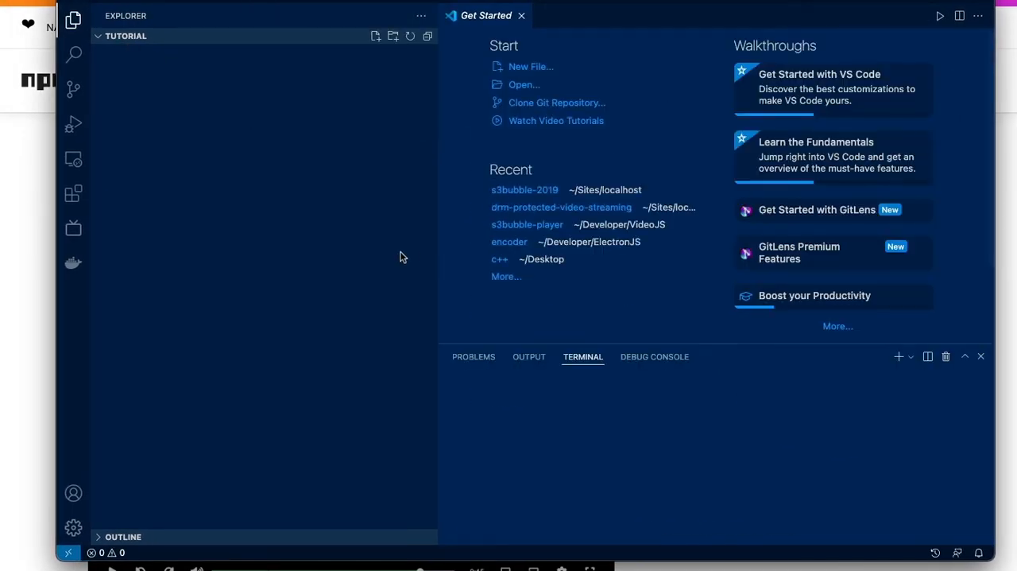
drag(438, 237, 345, 238)
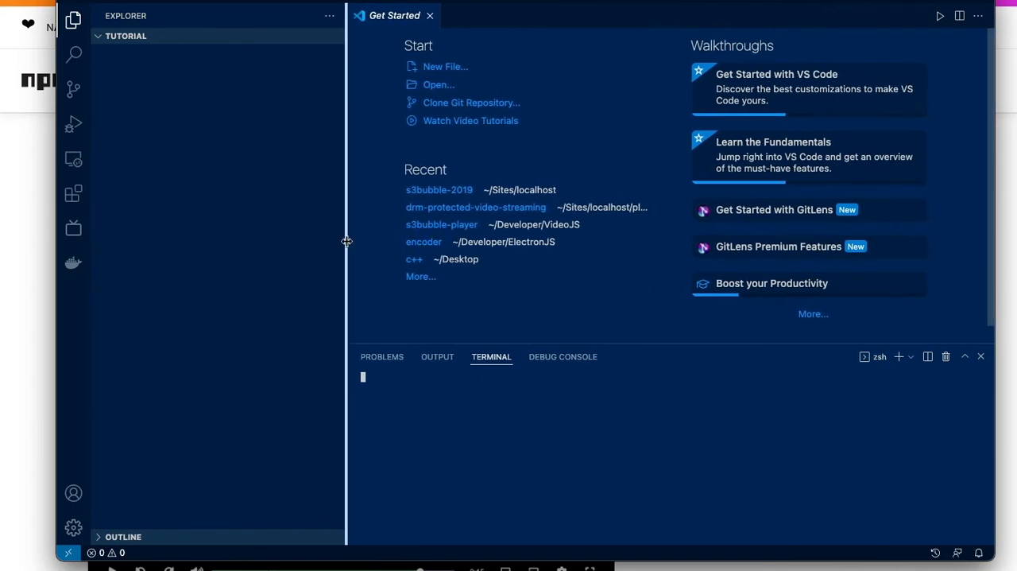
- Initialize a default package.json for the tutorial project and install the server package with npm i http-server
key(super+Tab)
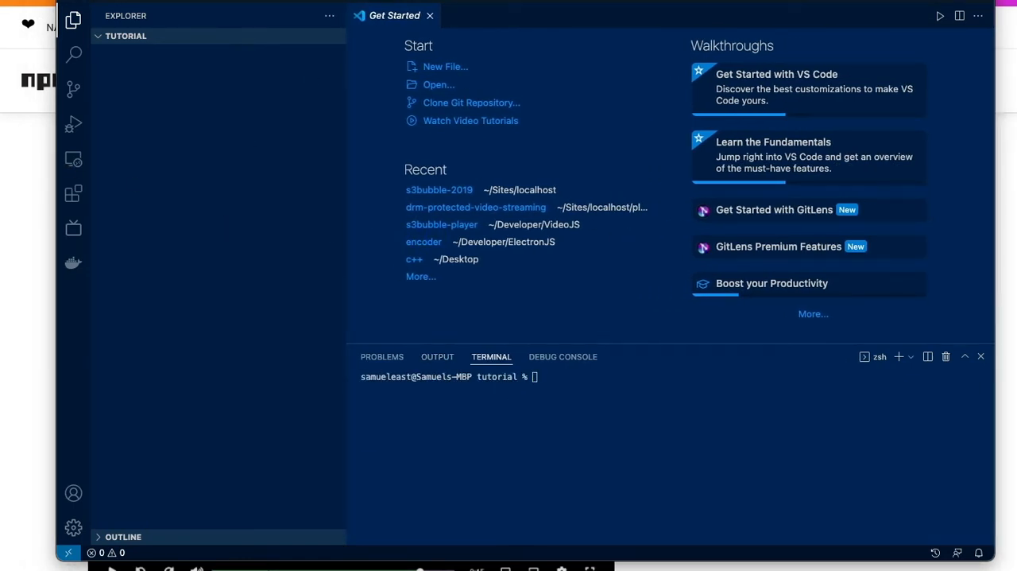
click(572, 380)
text(npm init -y)
key(Return)
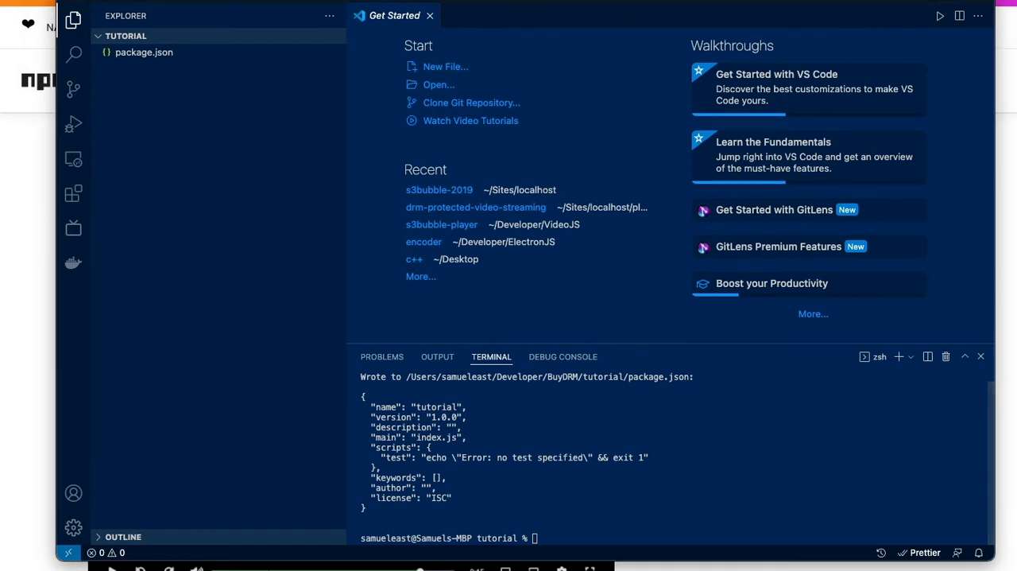
click(567, 507)
text(npm i http-server)
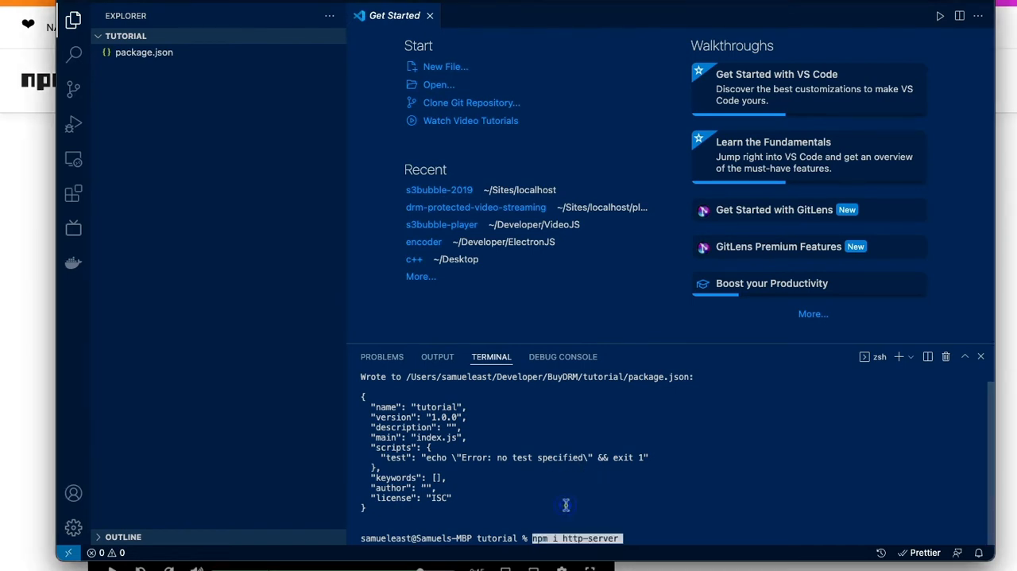
key(Return)
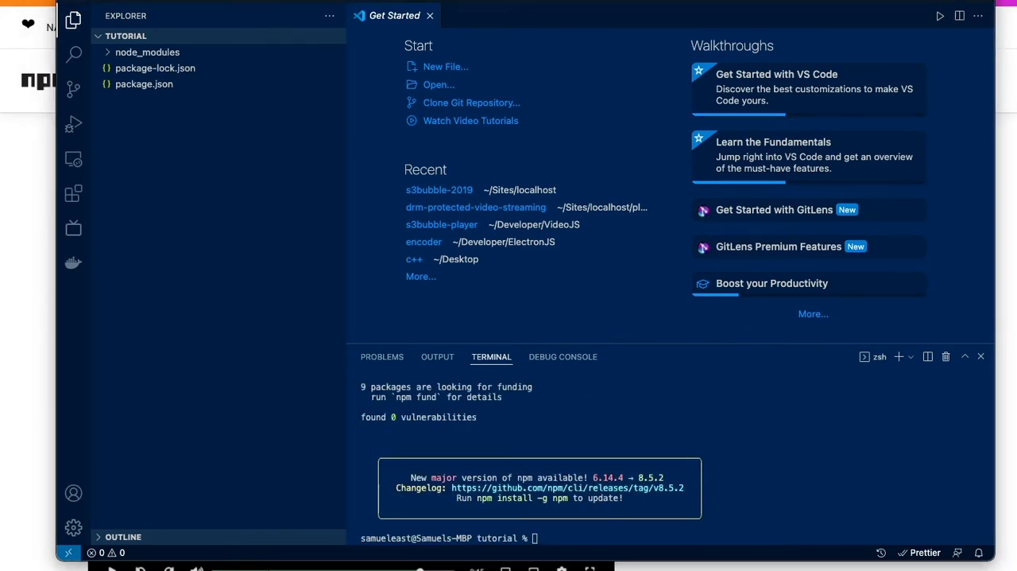
- Run openssl req -newkey rsa:2048 -new -nodes -x509 -days 3650 -keyout key.pem -out cert.pem in the terminal
click(567, 528)
text(openssl req -newkey rsa:2048 -new -nodes -x509 -days 3650 -keyout key.pem -out cert.pem)
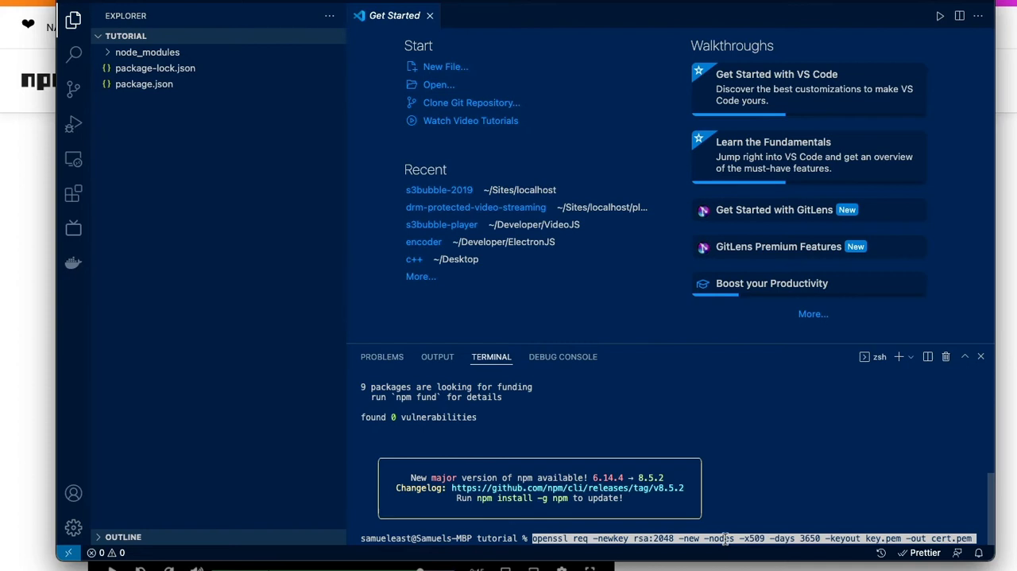
key(Return)
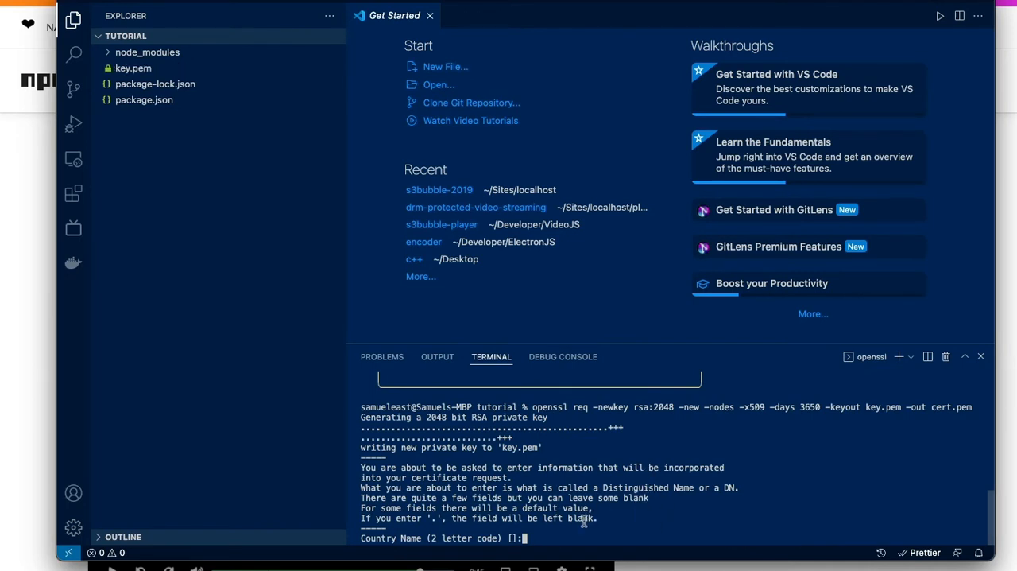
- Set the certificate's country to GB and leave its state, locality, organization and organizational unit blank
text(GB)
key(Return)
key(Return)
key(Return)
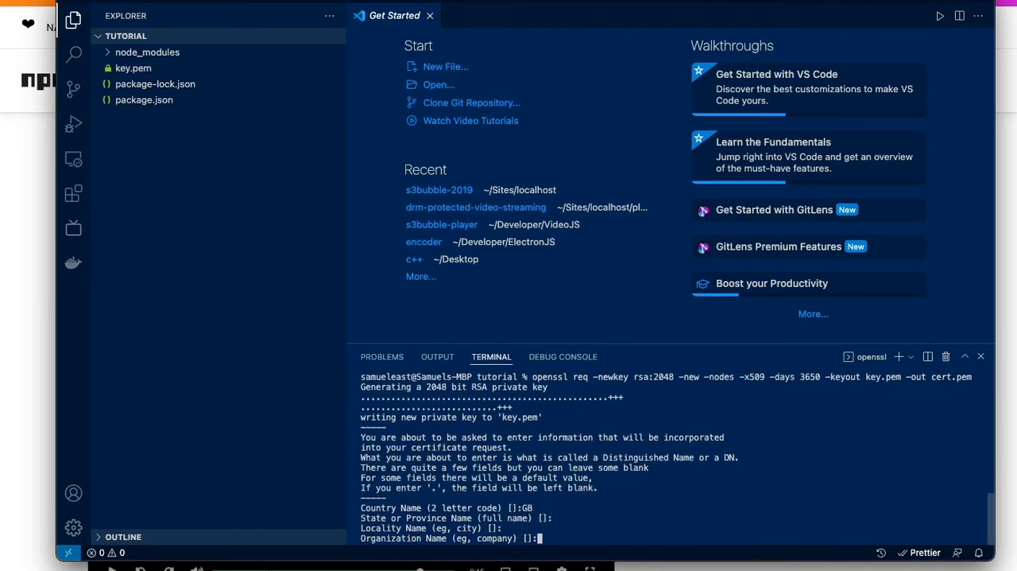
key(Return)
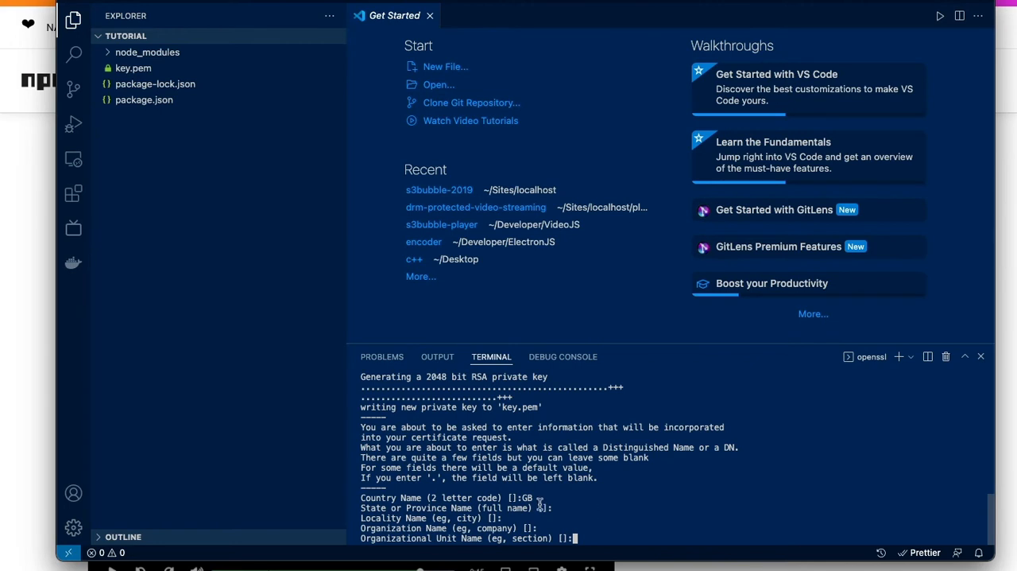
key(Return)
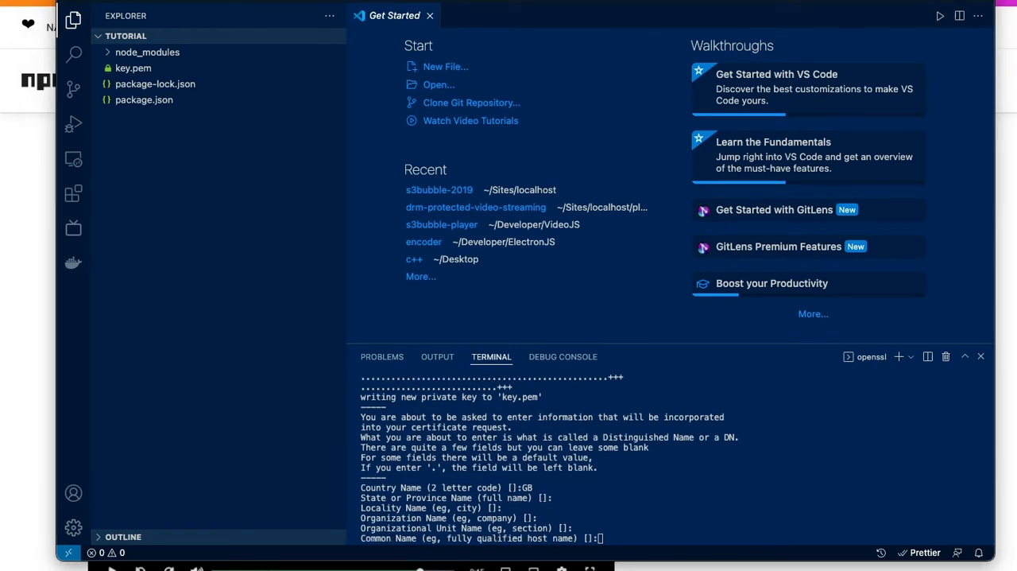
- Set the certificate's common name to 127.0.0.1 and enter a contact e-mail address to finish generating it
click(627, 506)
text(127.0.0.1)
key(Return)
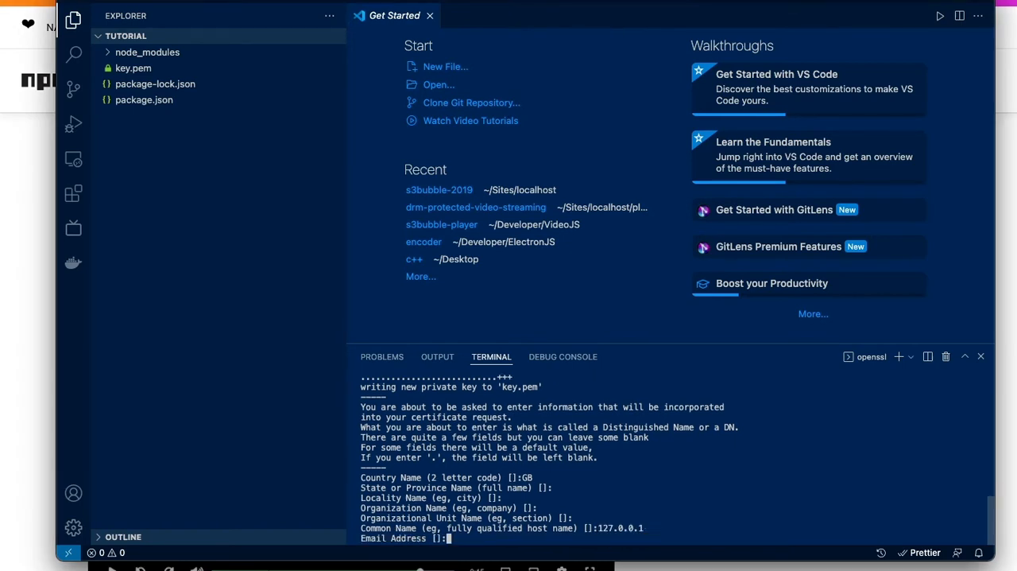
text(test@test.com)
key(Return)
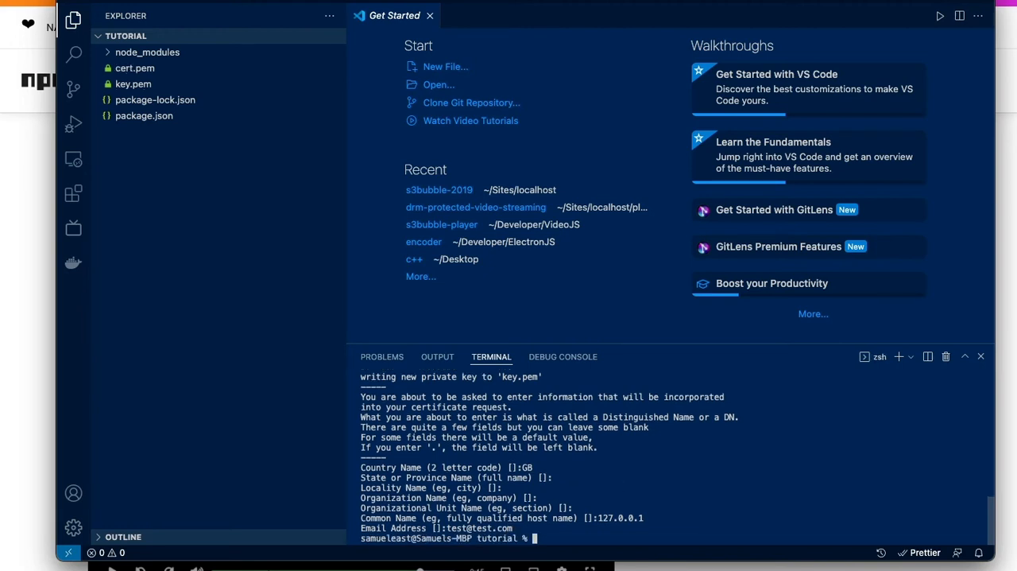
- Replace the scripts block in package.json with a start script running http-server -S -C cert.pem -K key.pem, and save
click(155, 116)
click(424, 141)
drag(415, 154, 404, 129)
text("scripts": {     "start": "http-server -S -C cert.pem -K key.pem"   },)
key(super+s)
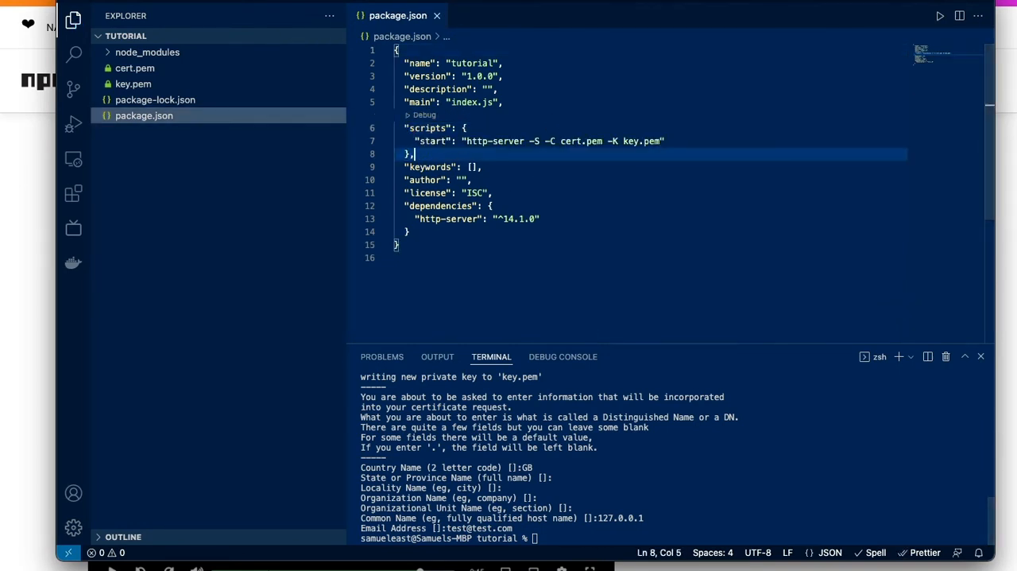
click(578, 537)
text(npm run)
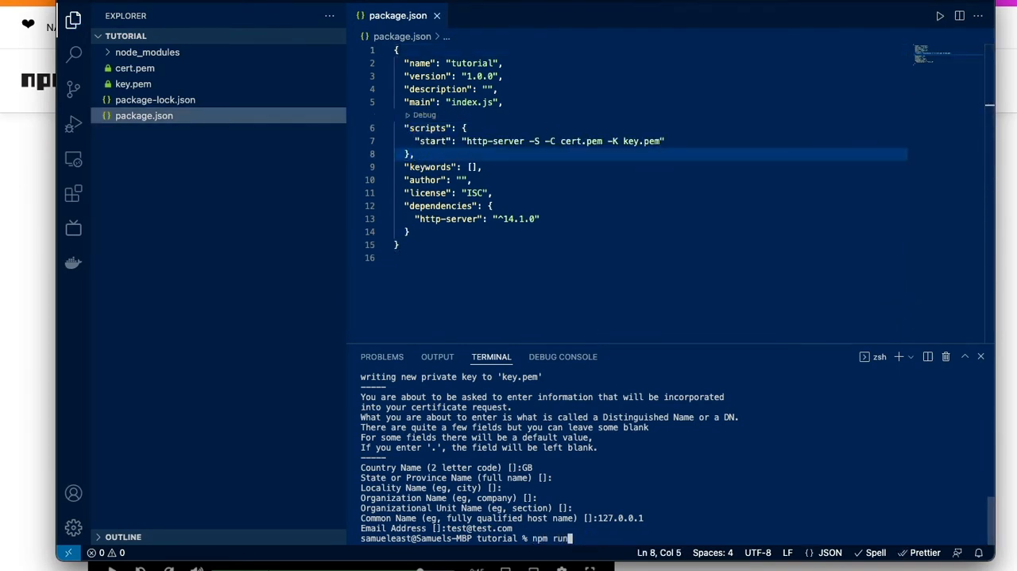
text( start)
key(Return)
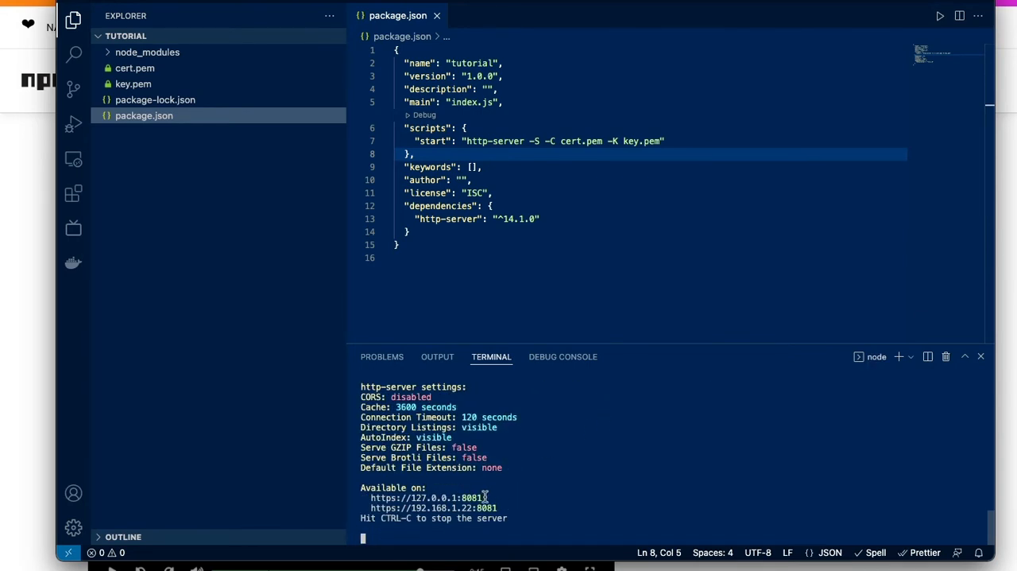
drag(486, 497, 373, 502)
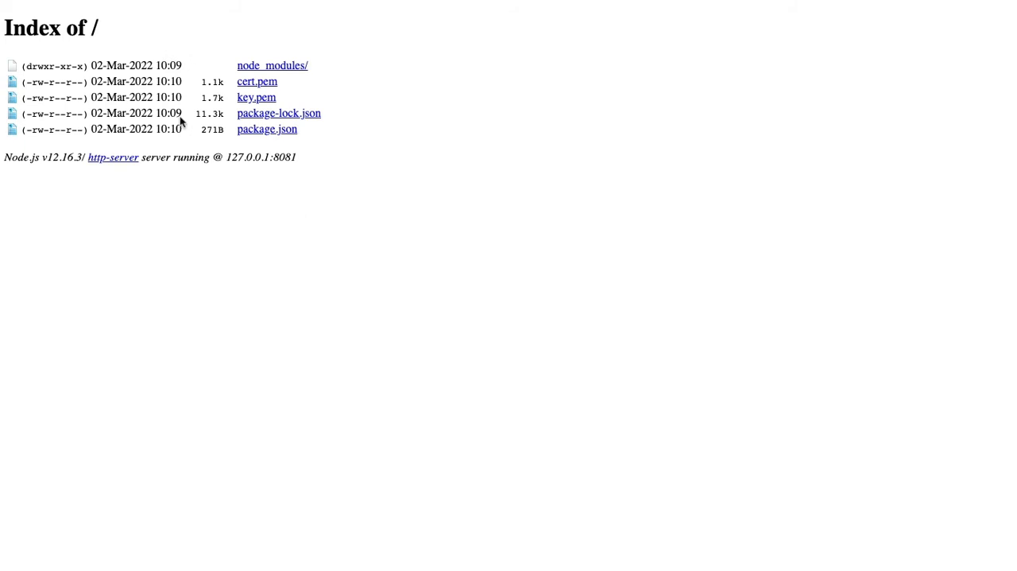
- Return to Visual Studio Code and create a file named index.html in the tutorial folder
key(super+Tab)
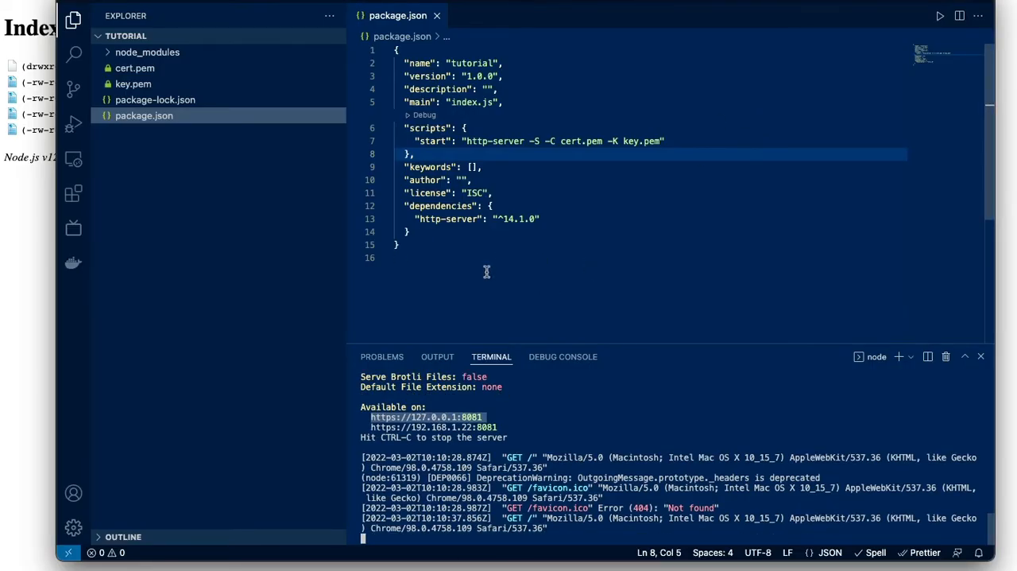
click(284, 35)
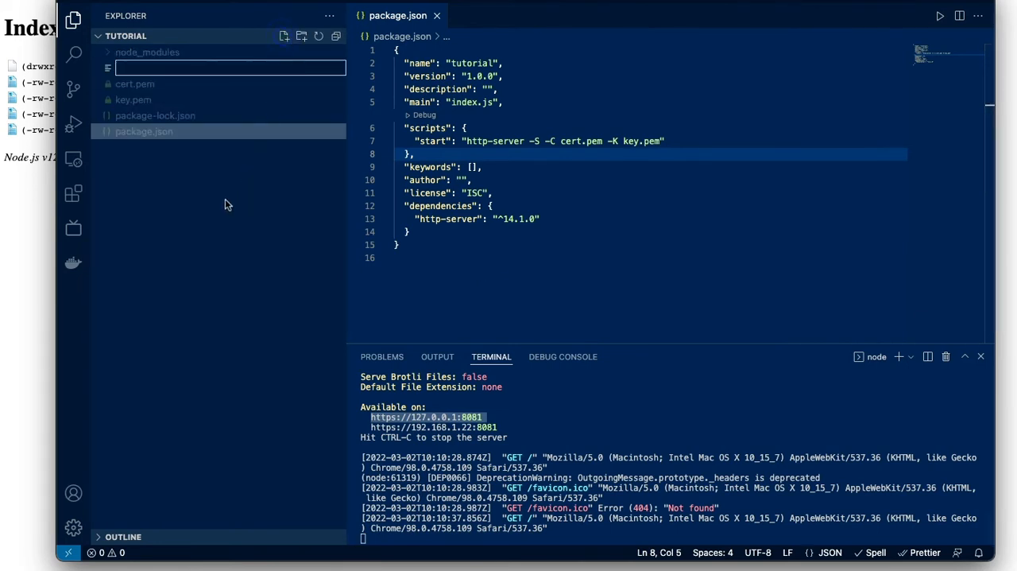
text(index)
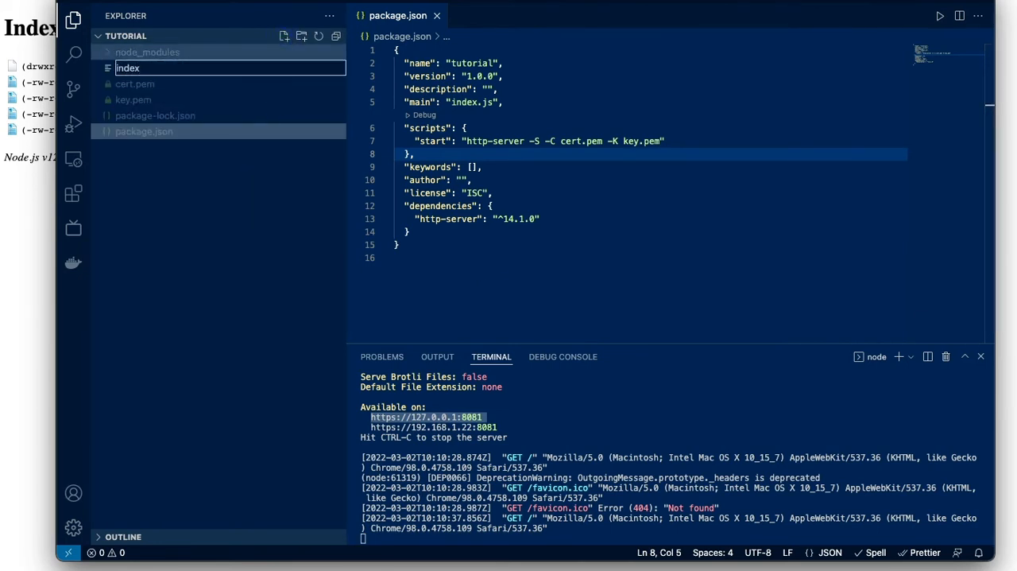
text(.html)
key(Return)
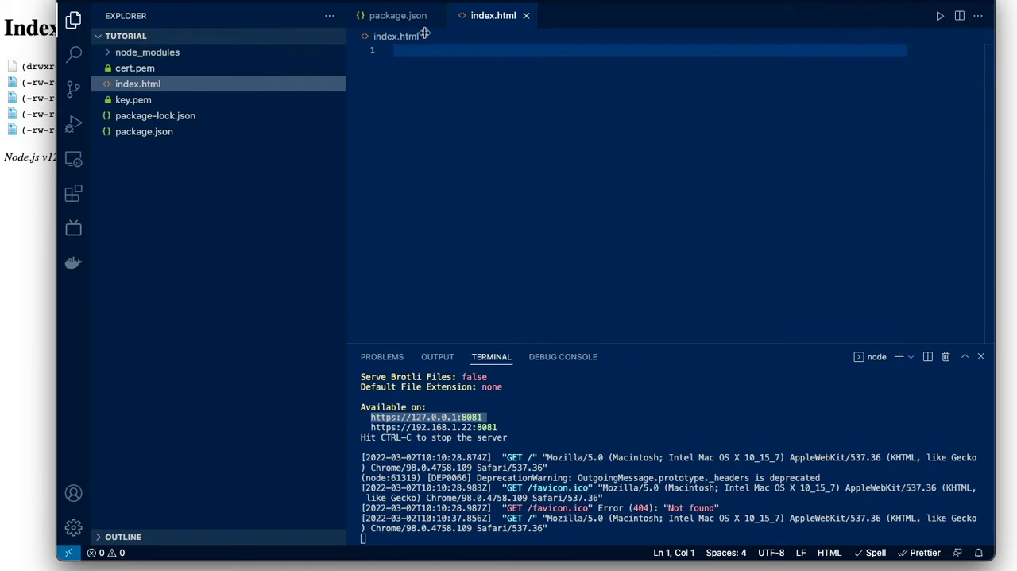
- Fill index.html with the standard HTML boilerplate, save it, and return to the local server page in the browser
text(html)
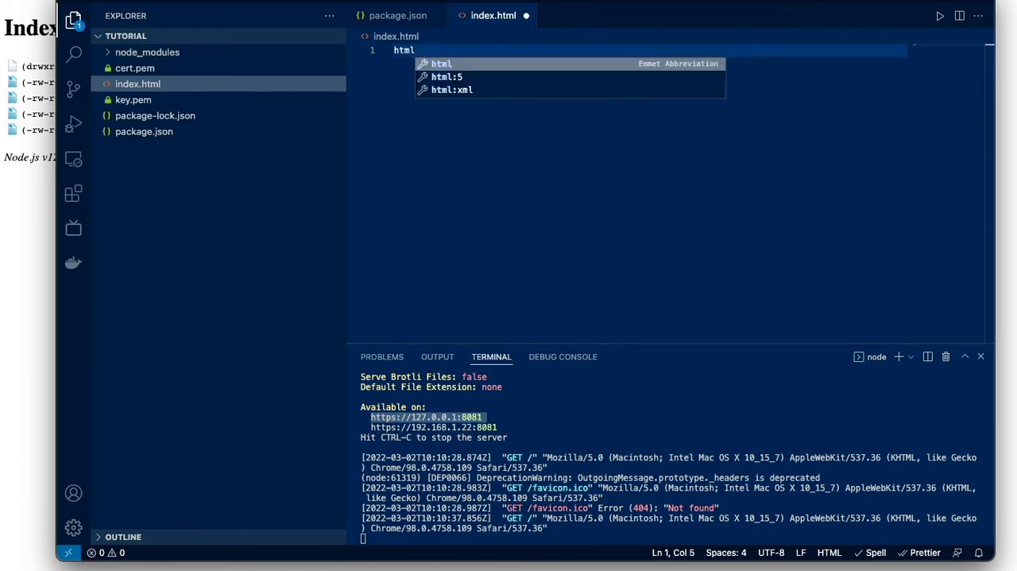
key(Return)
click(486, 180)
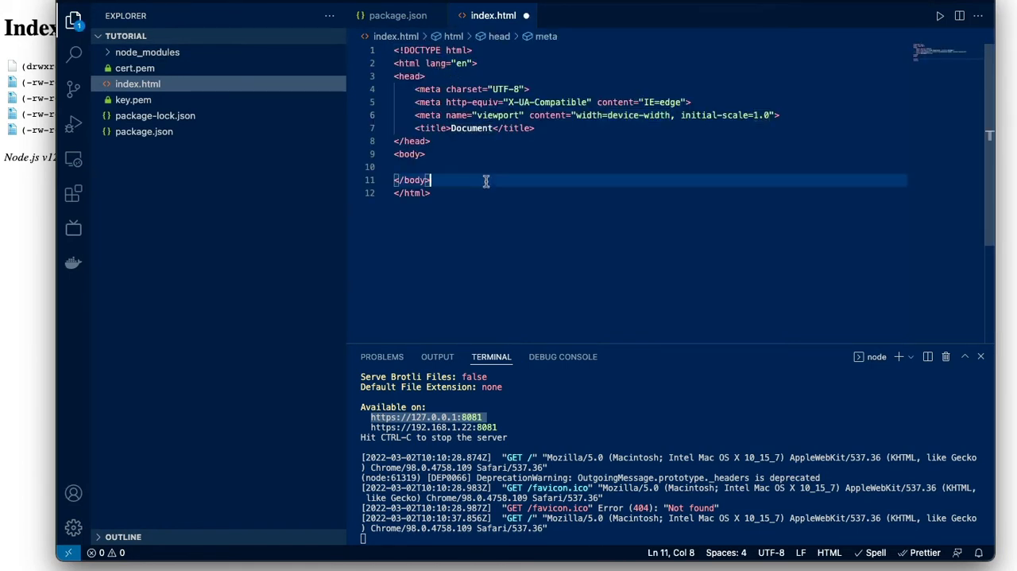
key(super+s)
click(19, 211)
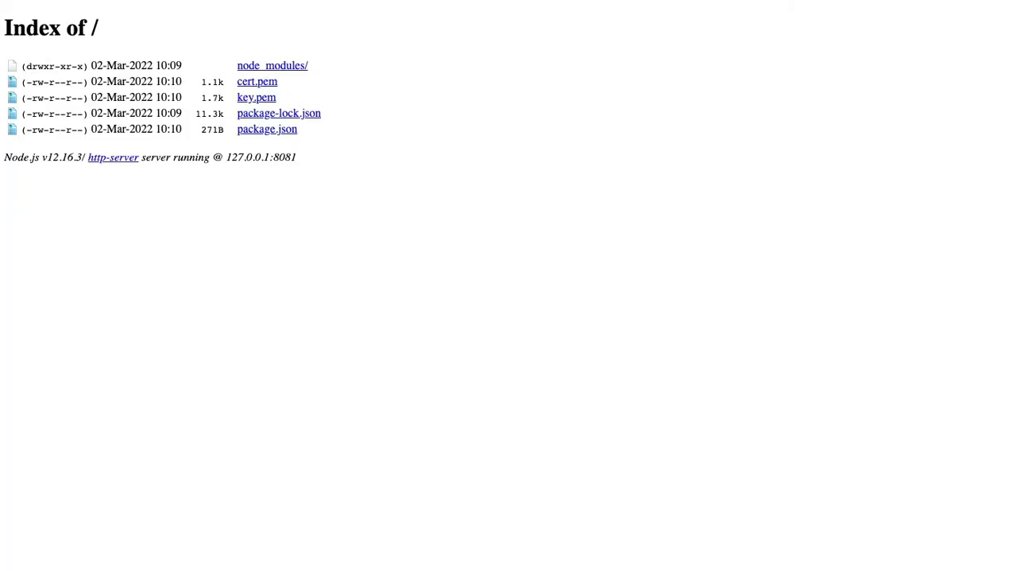
key(super+r)
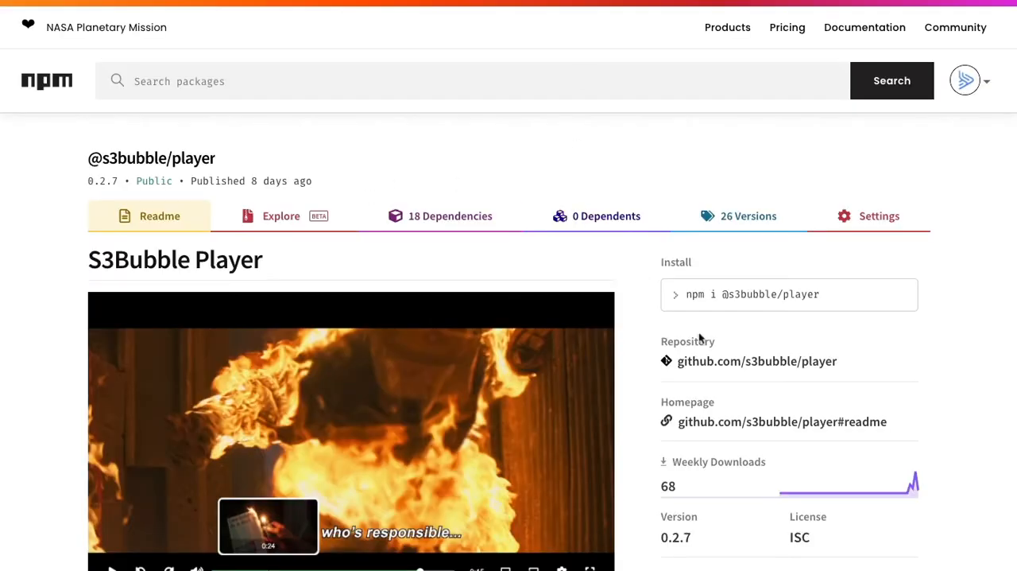
click(899, 295)
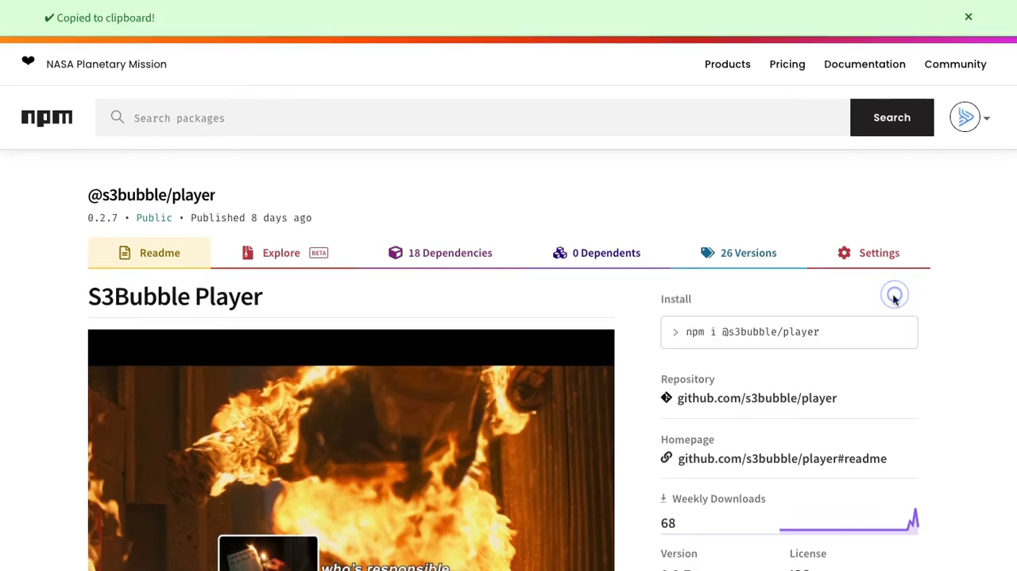
key(ctrl+Tab)
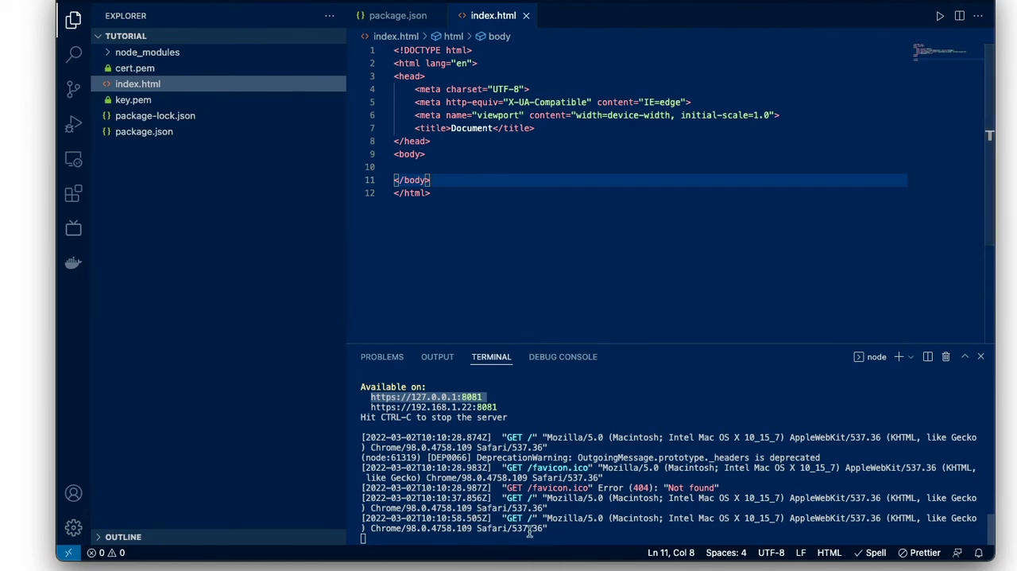
click(928, 356)
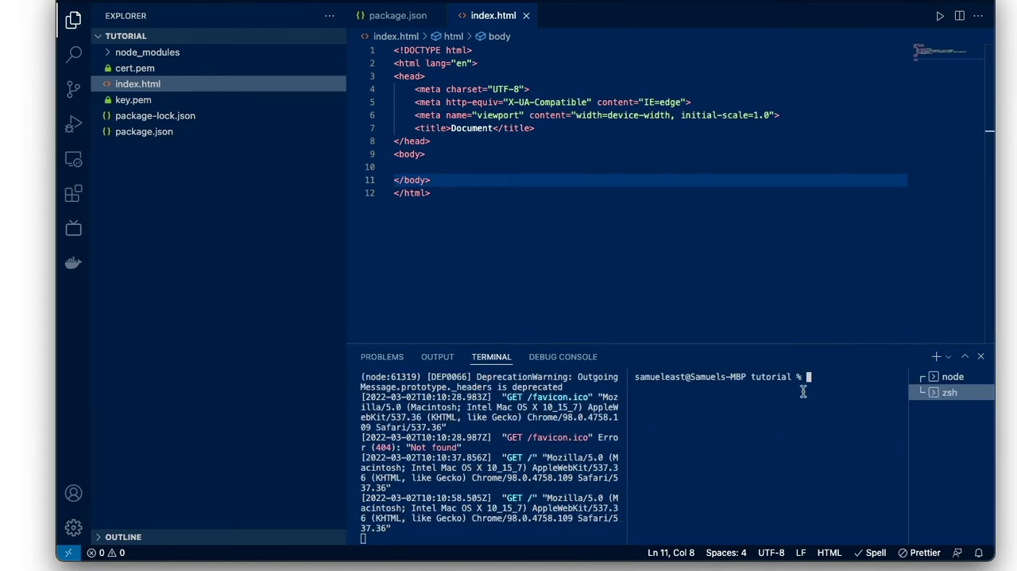
key(super+v)
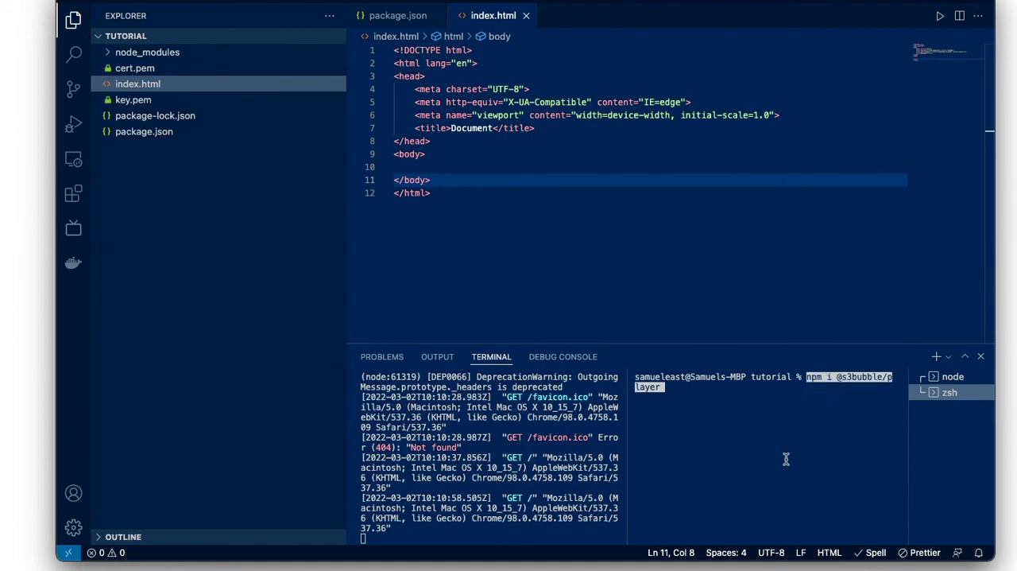
key(BackSpace)
text(--s)
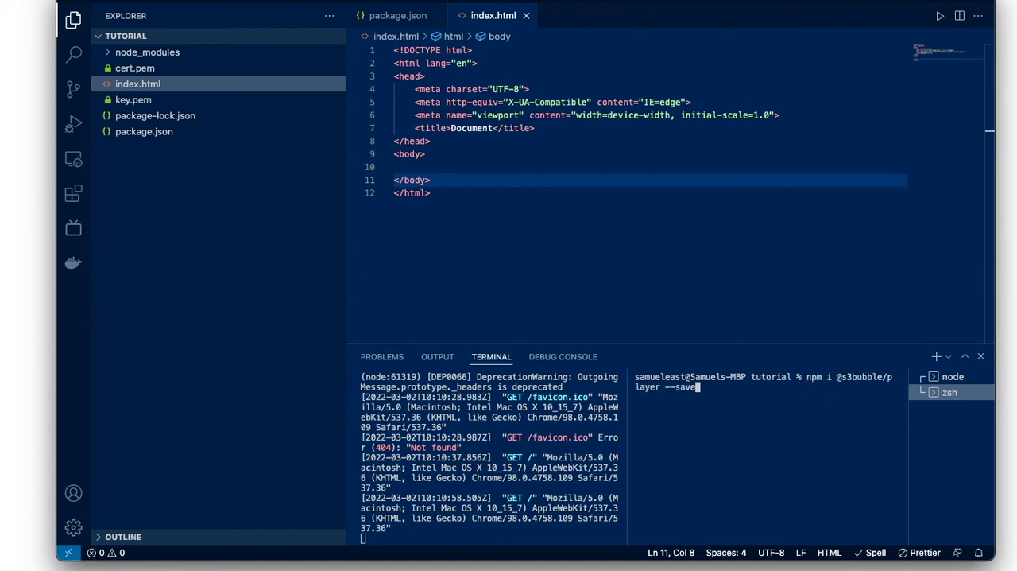
text(ave)
key(Return)
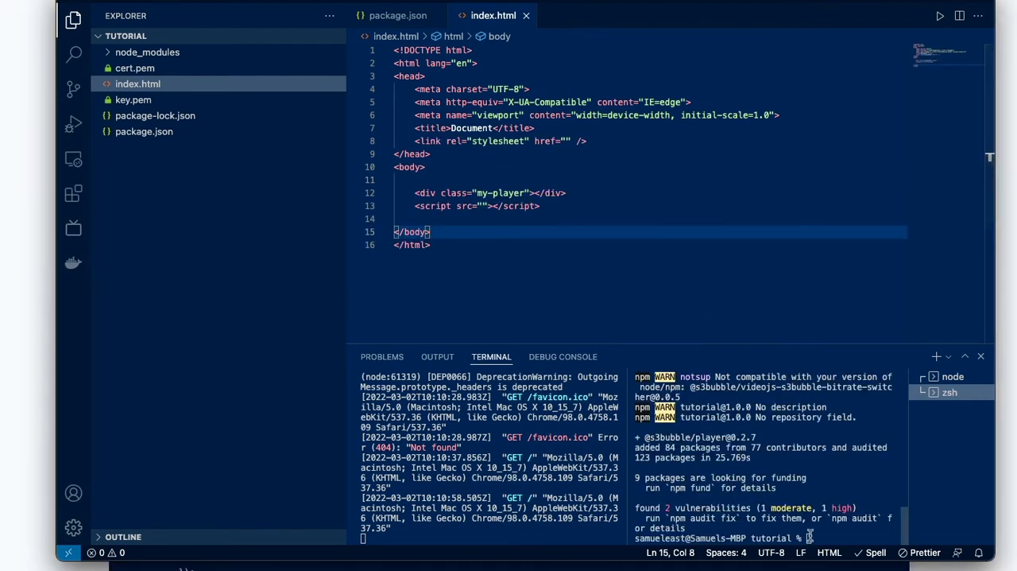
click(566, 141)
text(./)
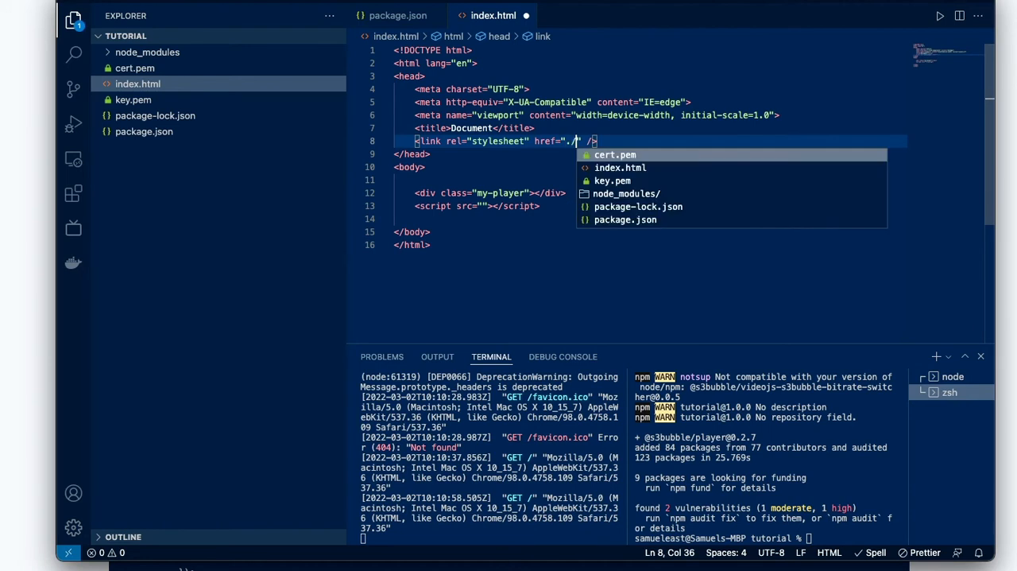
key(Down)
key(Down)
key(Down)
key(Return)
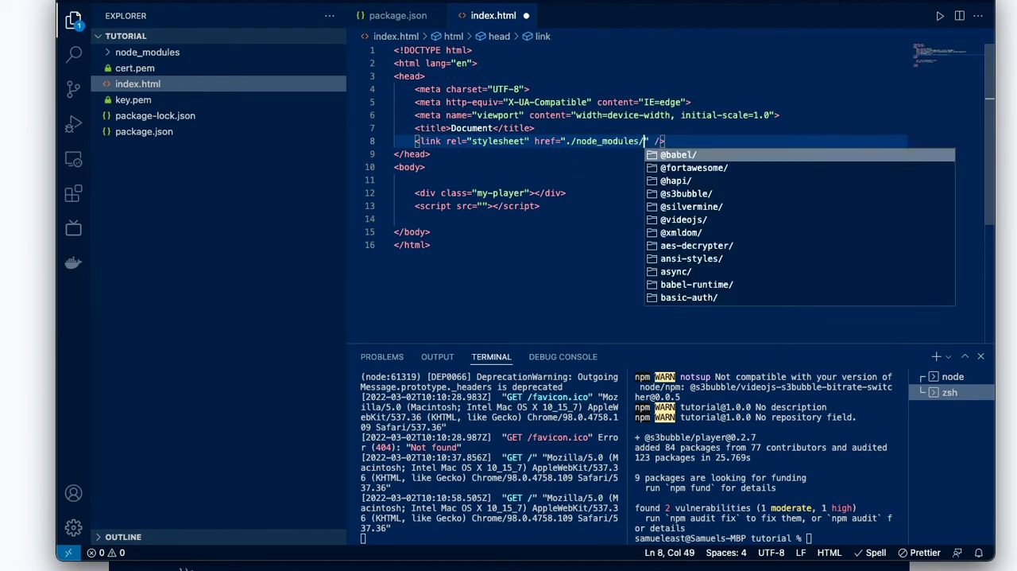
key(Down)
key(Down)
key(Down)
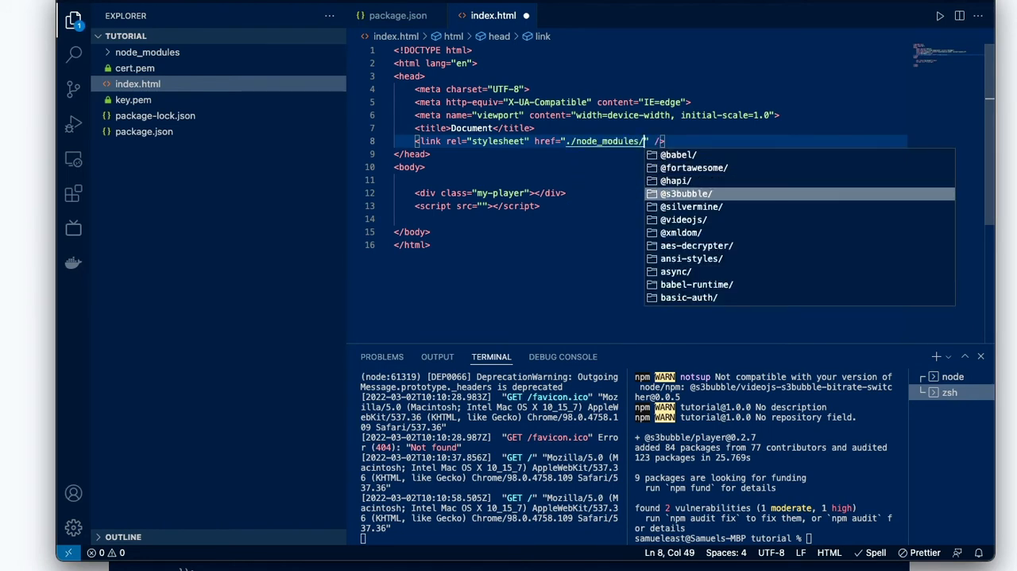
key(Return)
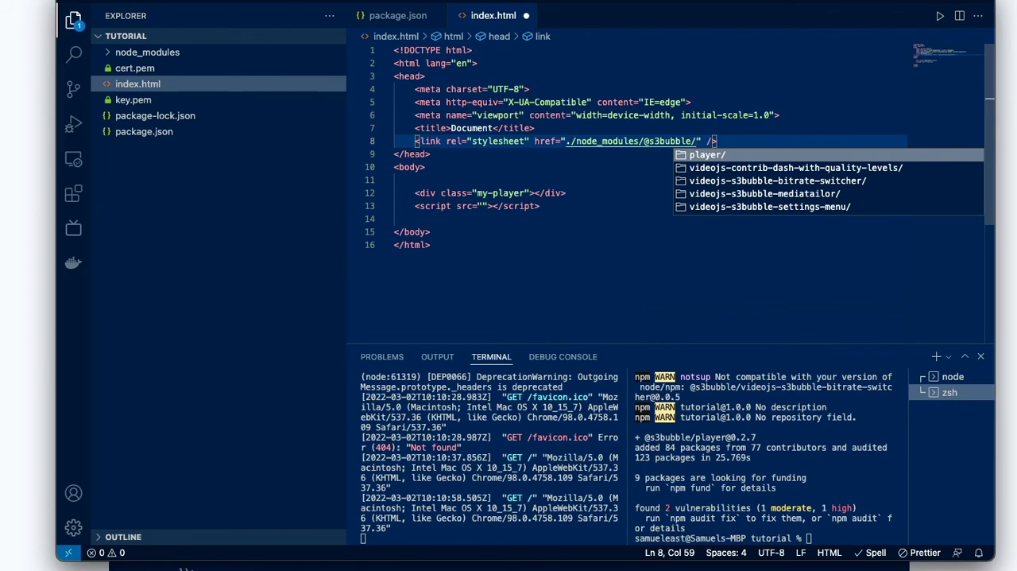
key(Return)
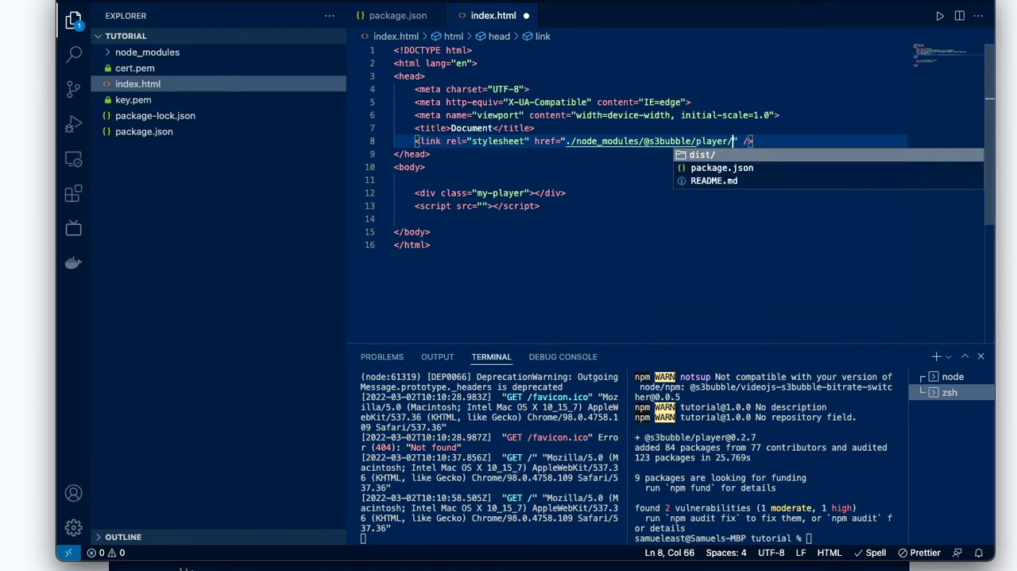
key(Return)
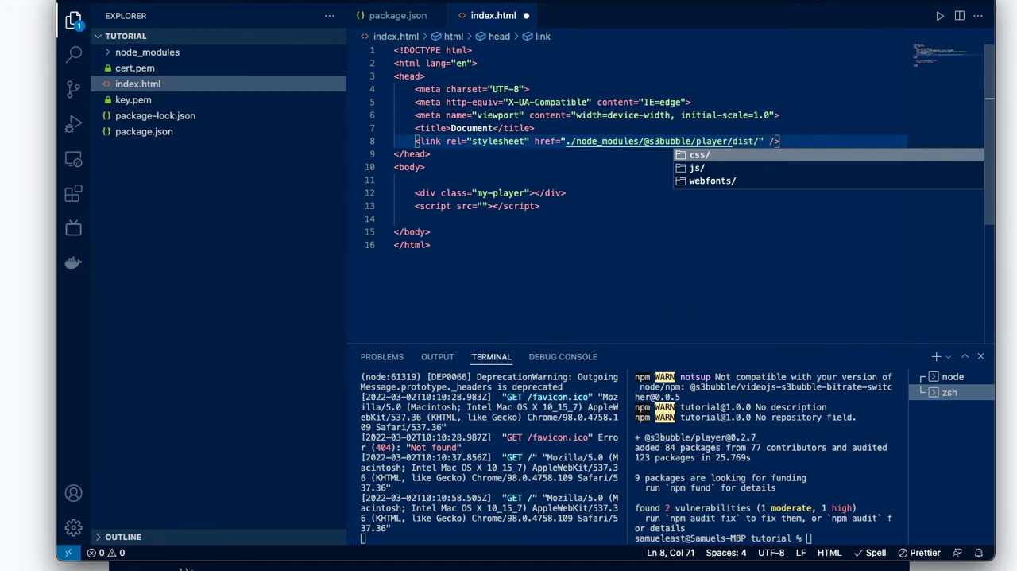
key(Down)
key(Up)
key(Return)
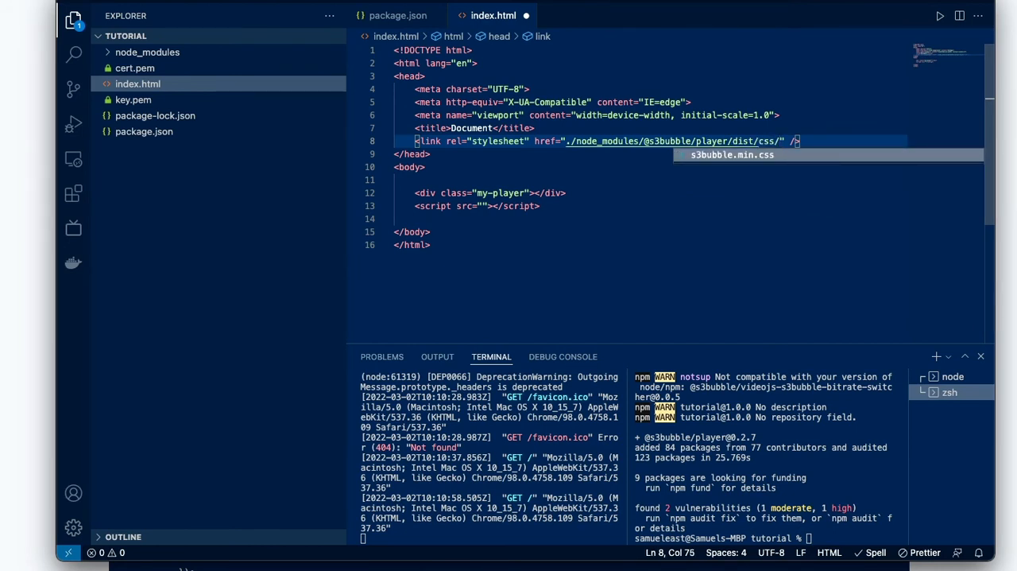
key(Return)
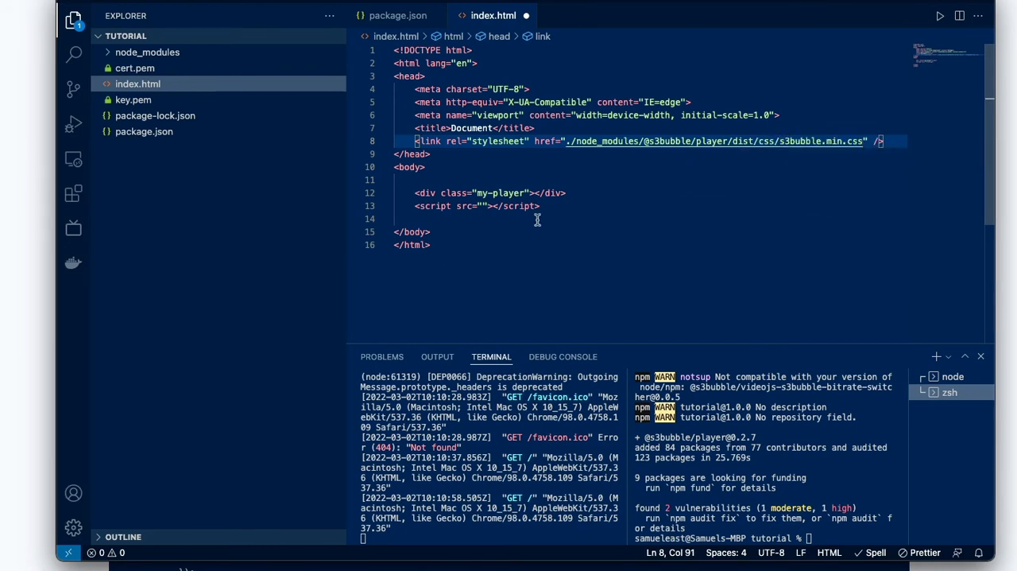
click(483, 206)
text(./)
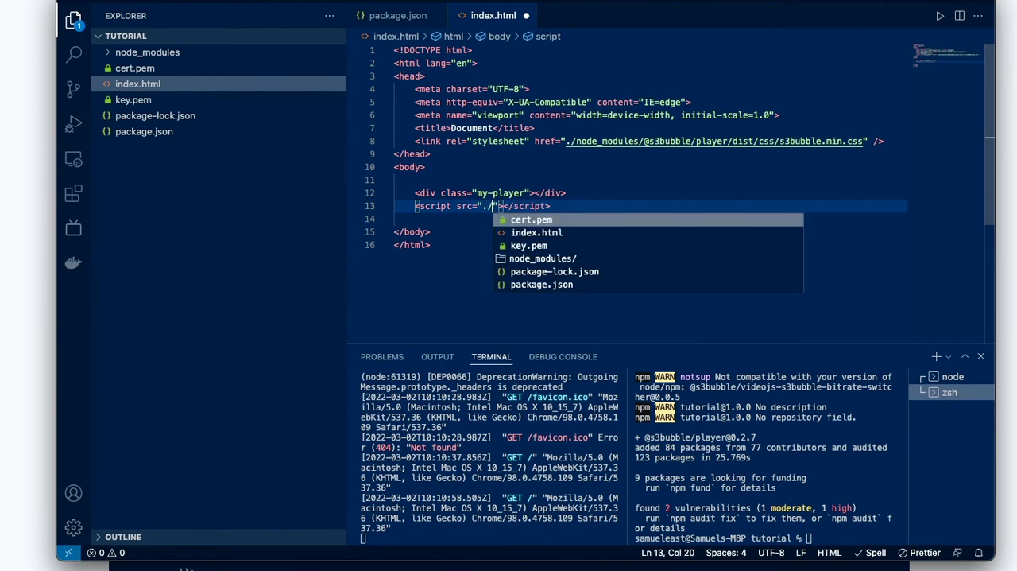
key(Down)
key(Down)
key(Down)
key(Return)
key(Down)
key(Down)
key(Down)
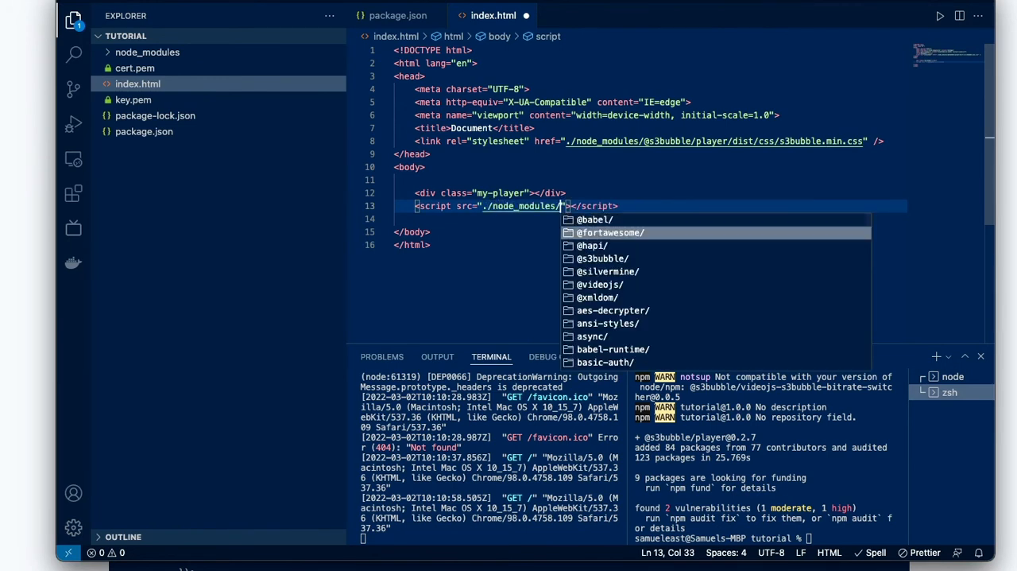
key(Return)
key(Return)
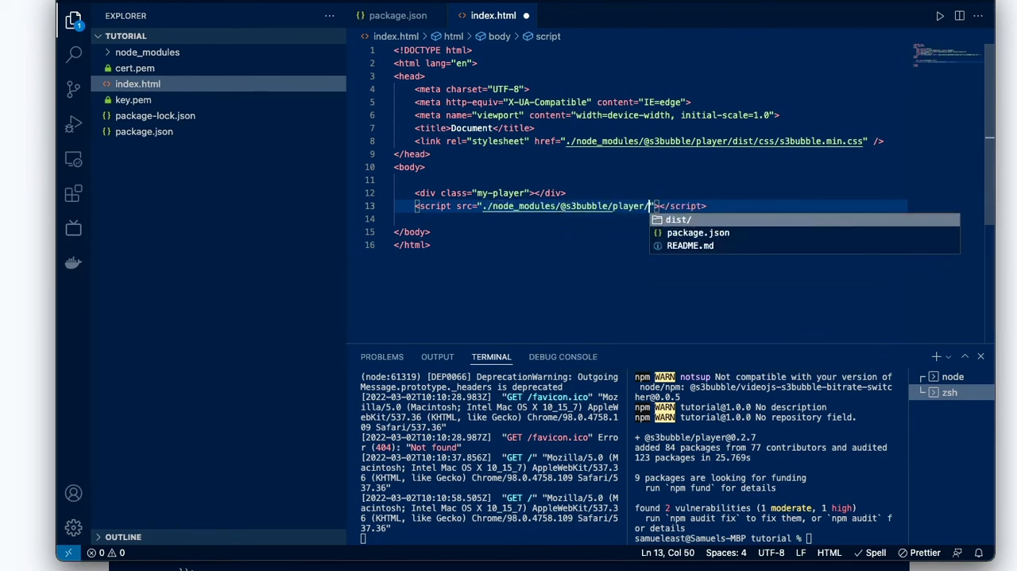
key(Return)
key(Down)
key(Return)
key(Return)
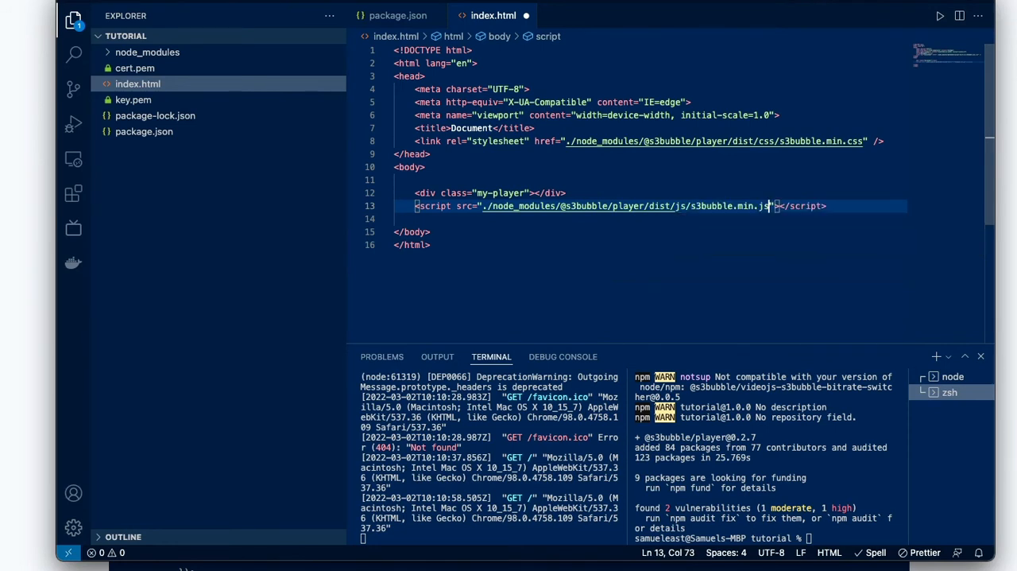
- Add an empty inline script block below the s3bubble.min.js script tag and save index.html
click(526, 223)
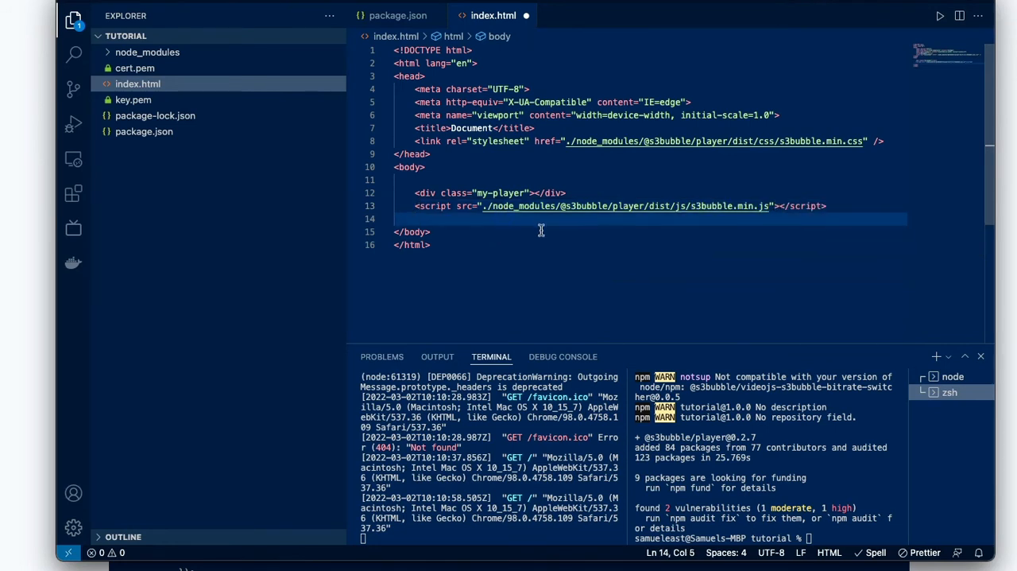
text(<s)
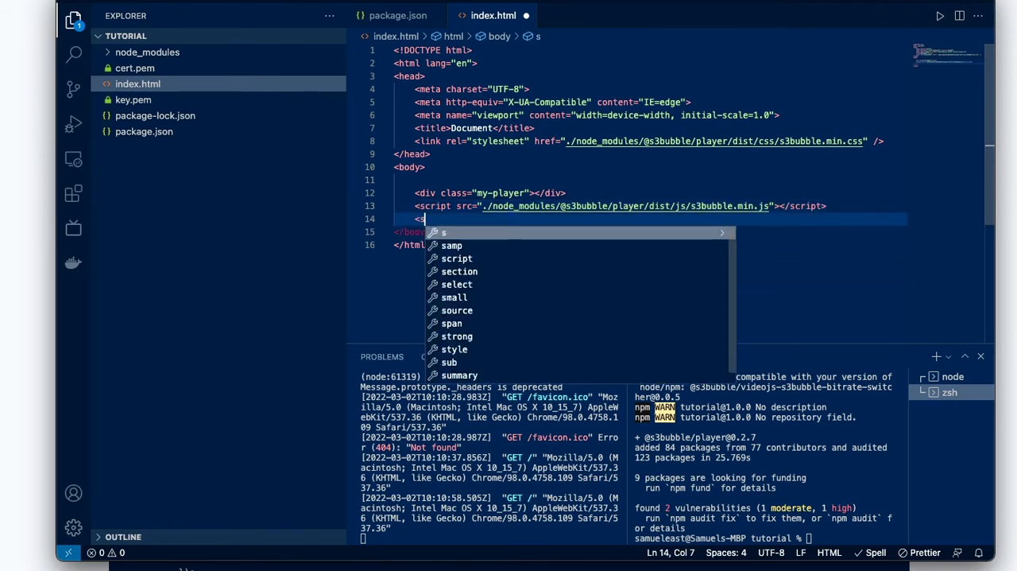
text(cript)
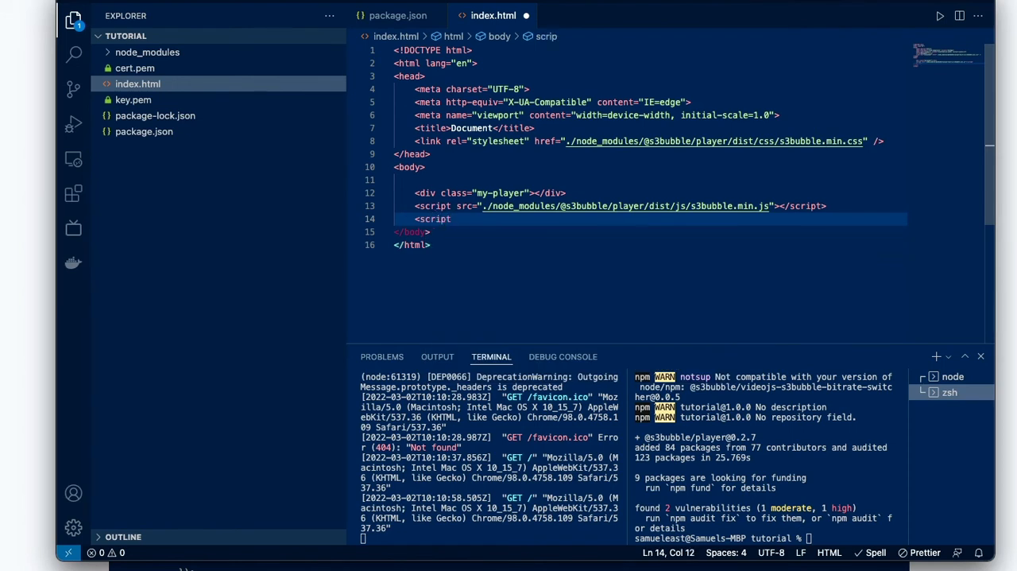
text(>)
key(Return)
key(super+s)
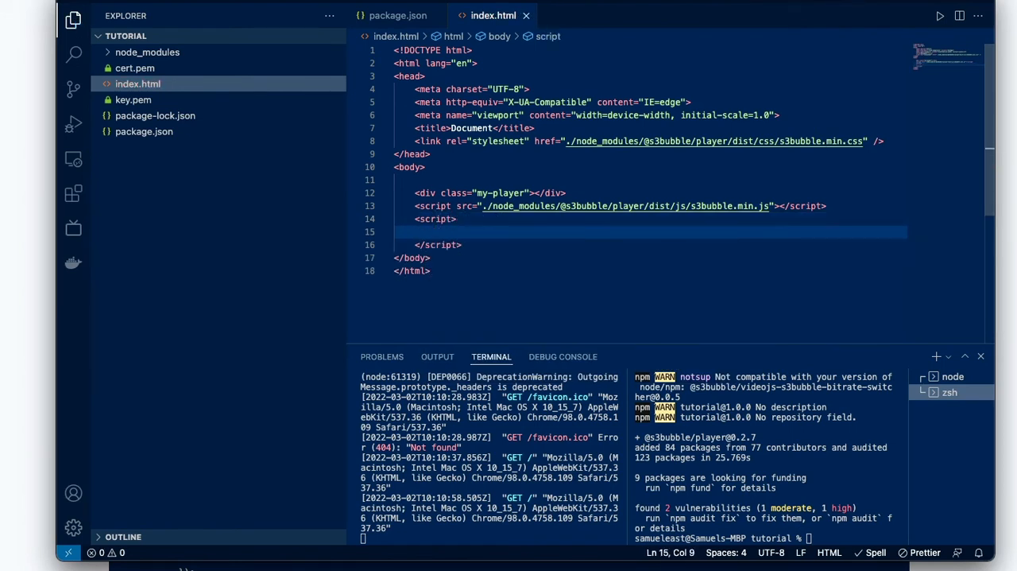
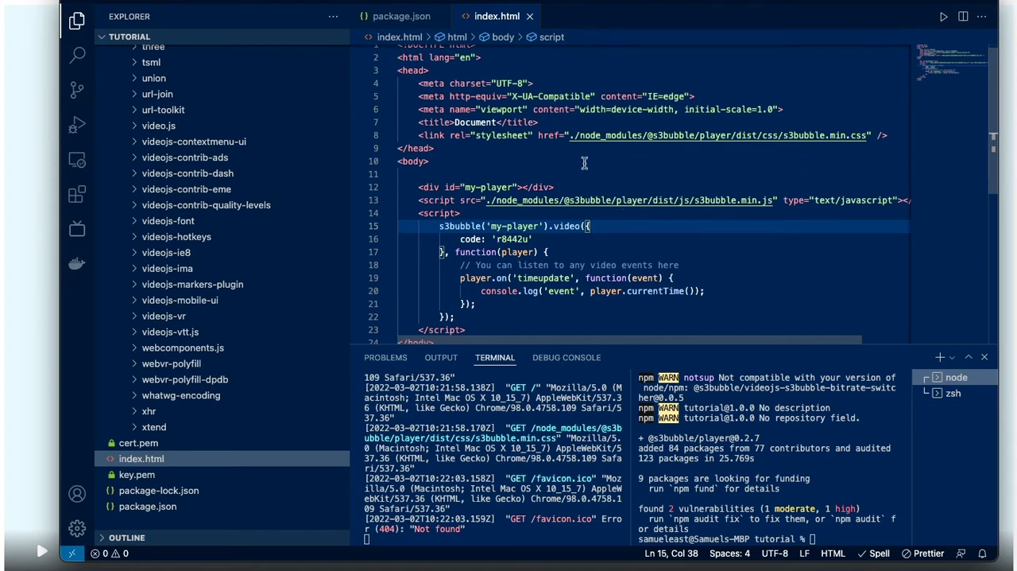
- Examine the stylesheet link, the player script tag, the div's id and the matching my-player argument in index.html
drag(420, 135, 922, 142)
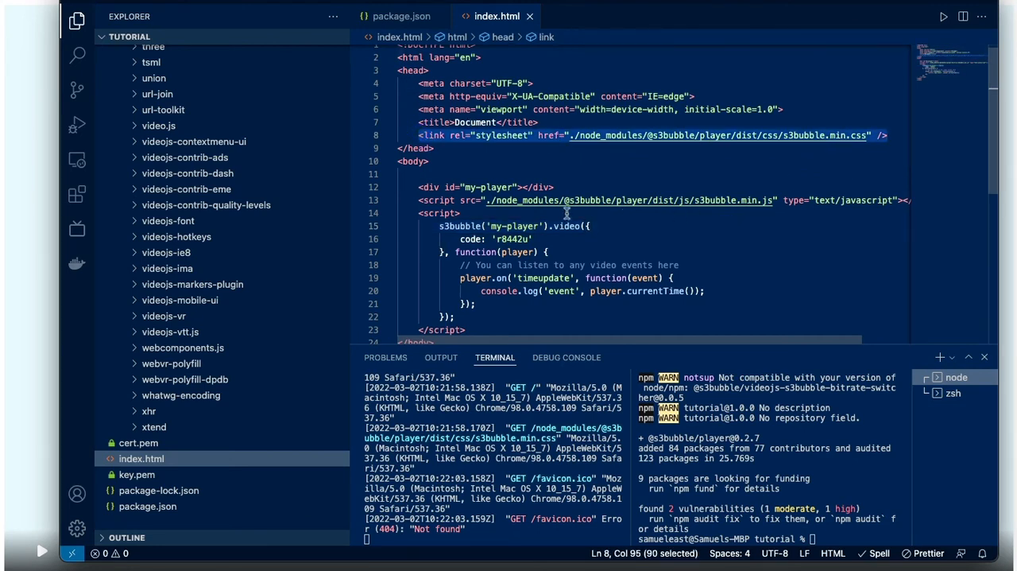
drag(415, 200, 930, 202)
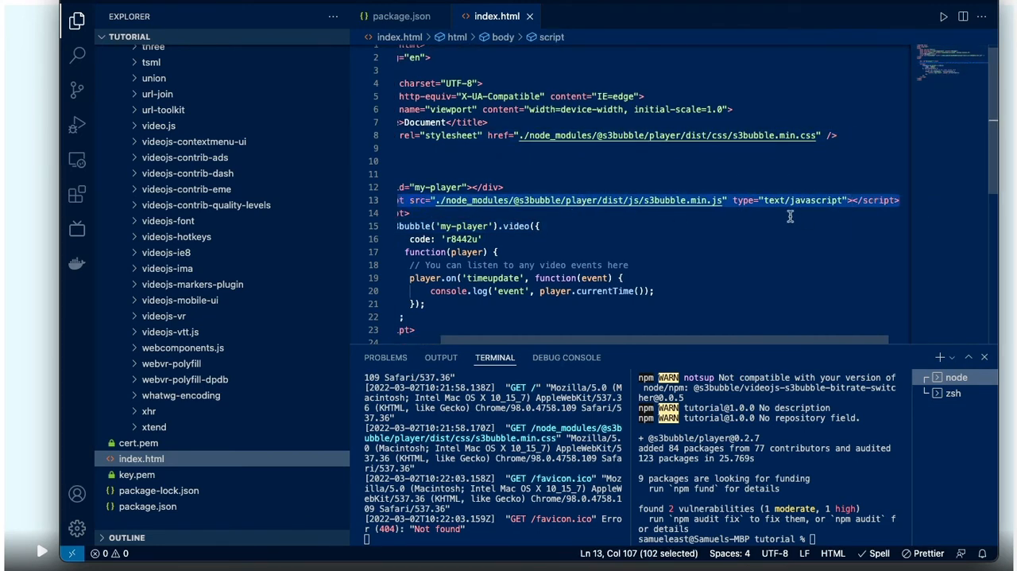
scroll(791, 216, down, 5)
scroll(791, 216, left, 3)
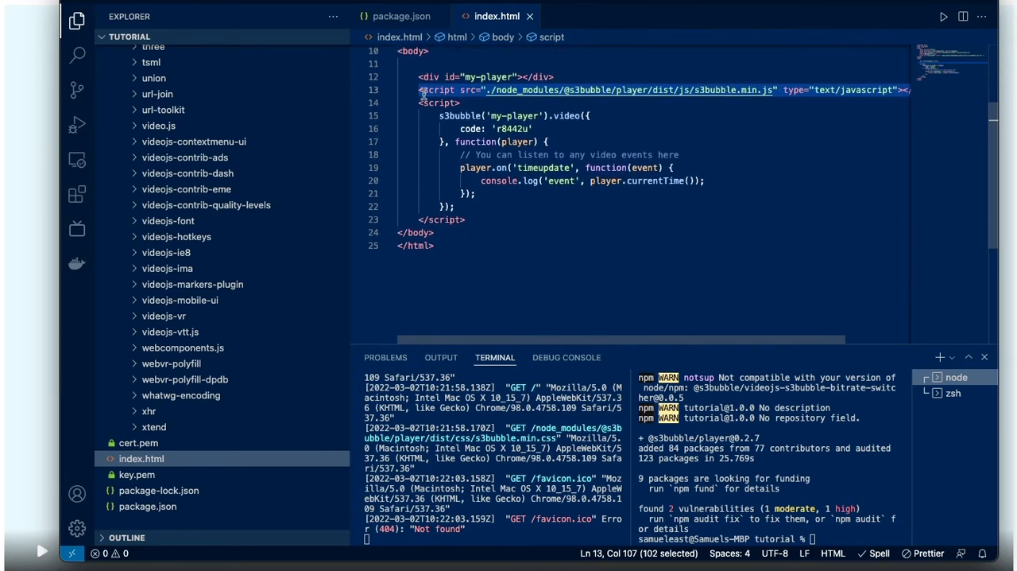
double_click(450, 76)
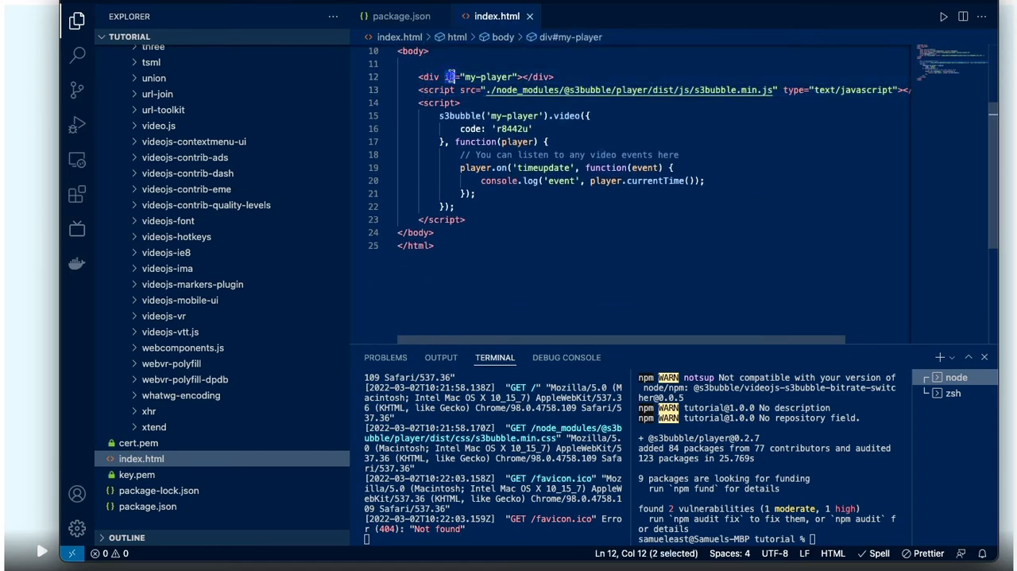
scroll(492, 139, up, 3)
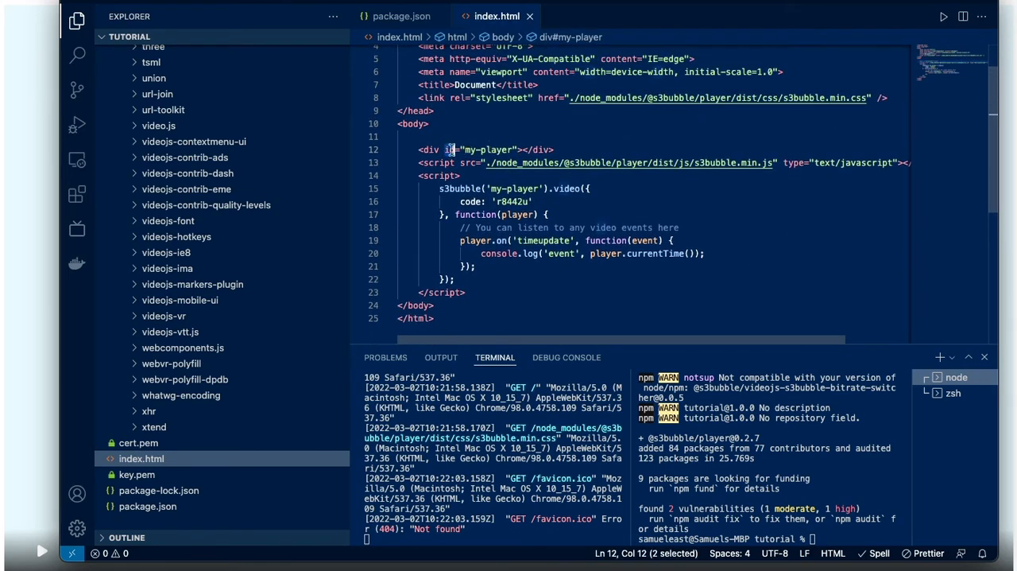
drag(489, 188, 535, 188)
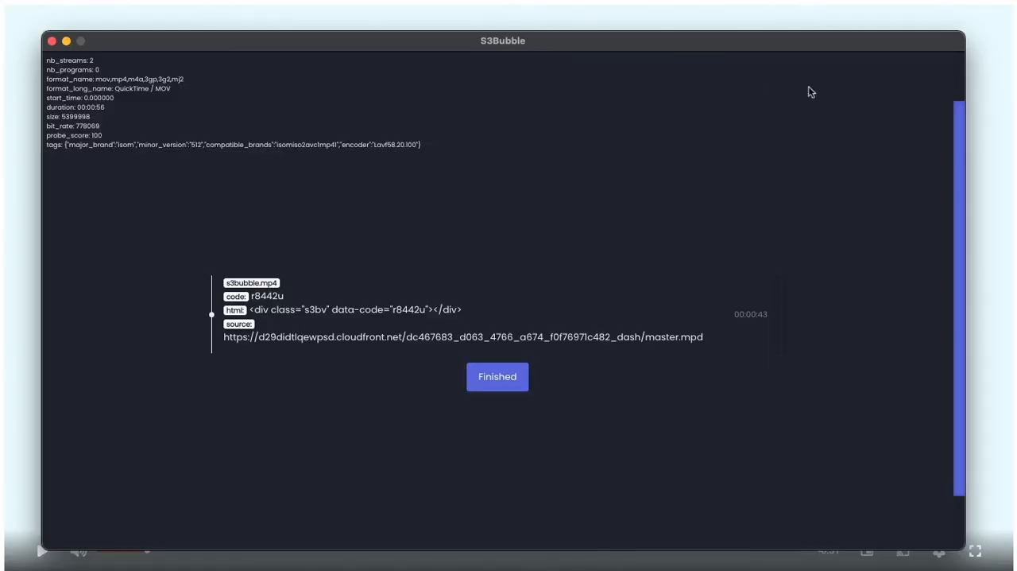
- In S3Bubble, close the finished encode and begin a new one with s3bubble.mp4 as input and DASH as the HTTP protocol
click(504, 378)
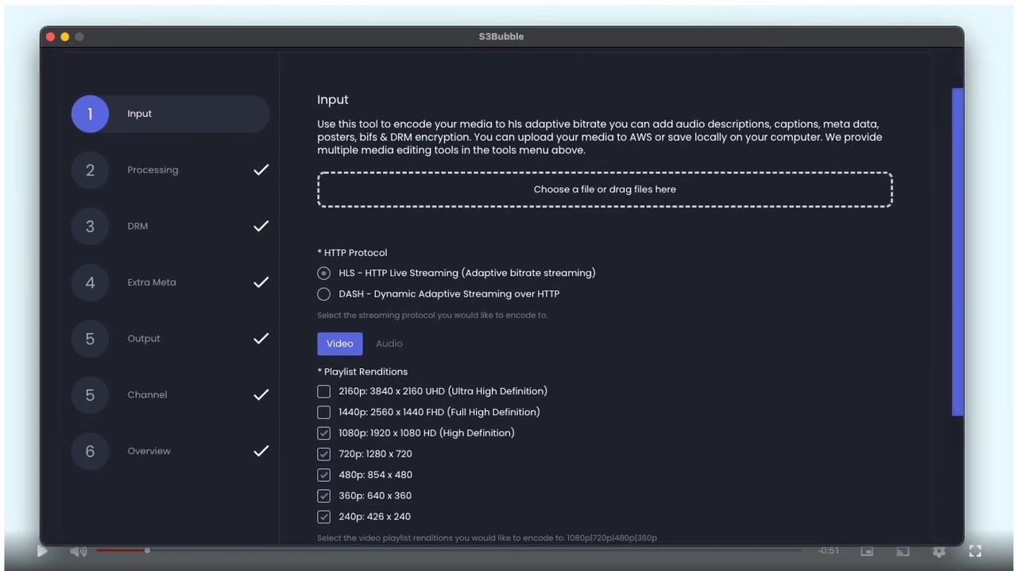
drag(642, 80, 592, 197)
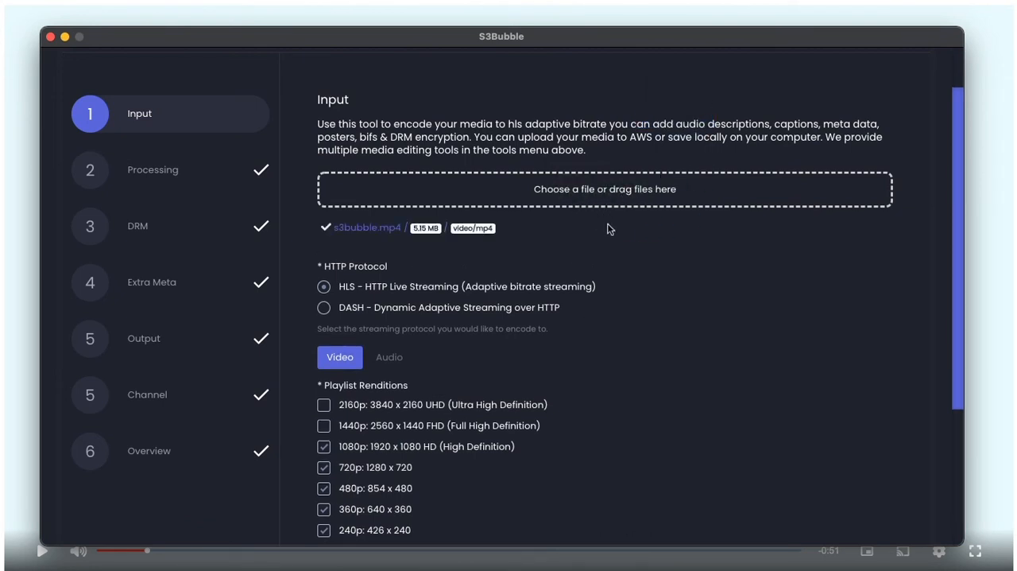
click(324, 308)
scroll(490, 336, down, 5)
scroll(513, 337, up, 6)
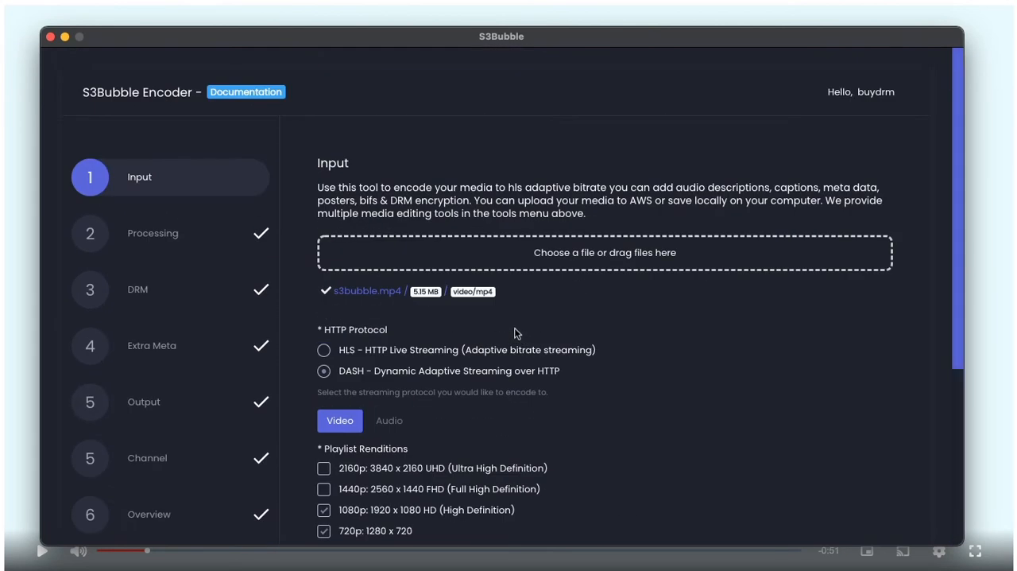
scroll(516, 331, down, 6)
click(774, 416)
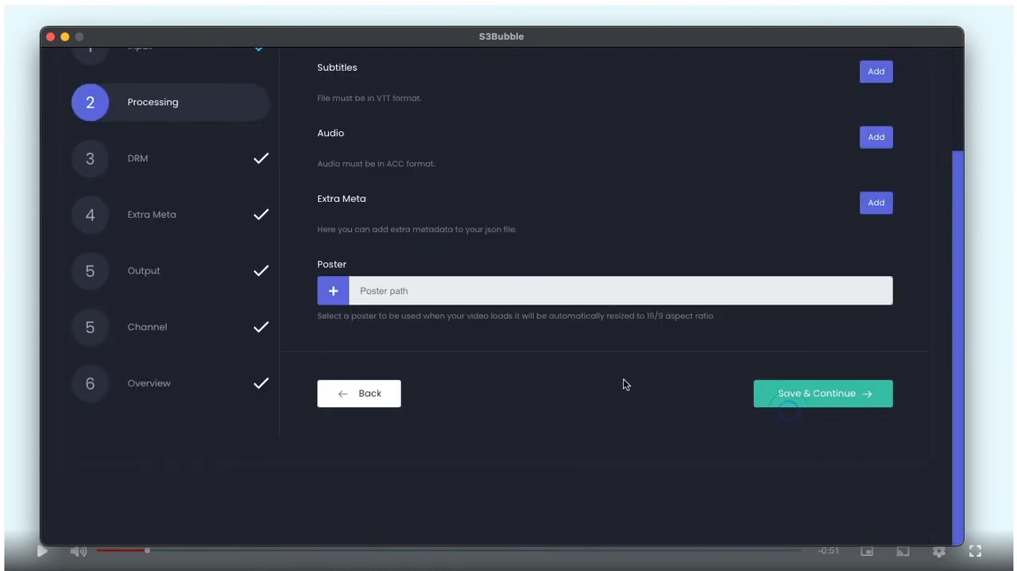
- Leave the processing options empty and apply BuyDRM protection with private_key.pem, public_cert.pem and a generated media ID
click(779, 460)
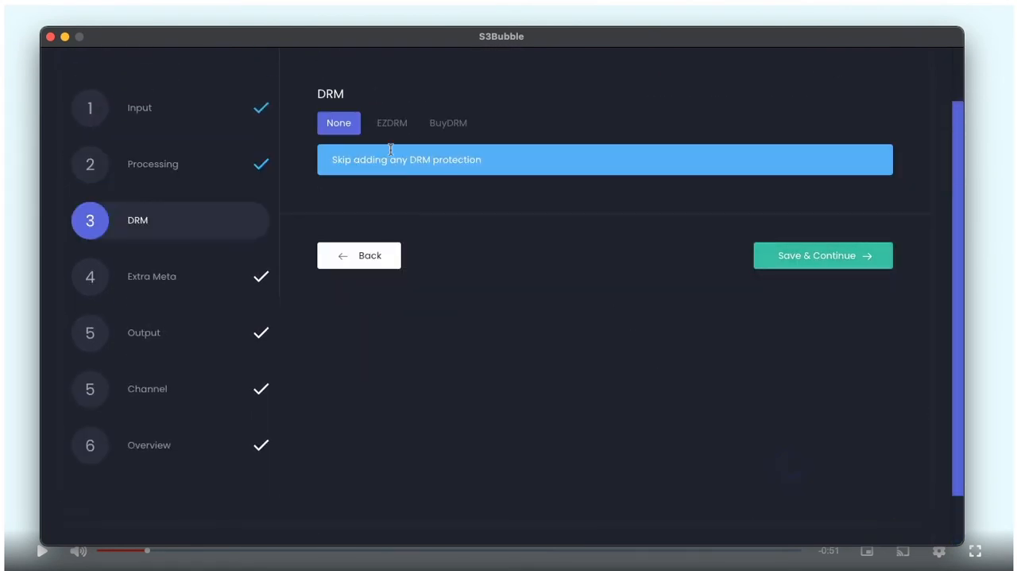
click(443, 126)
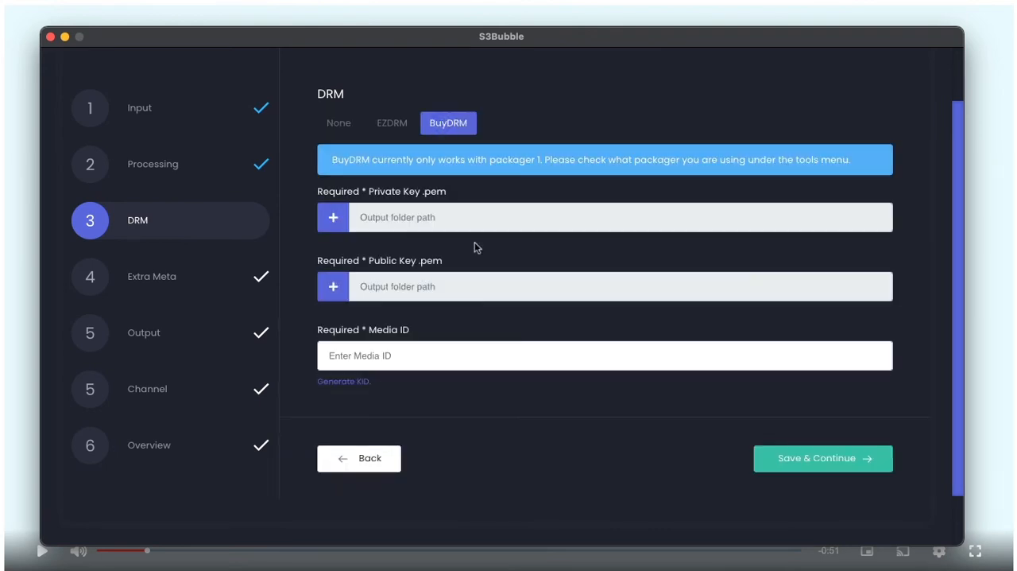
scroll(469, 252, up, 2)
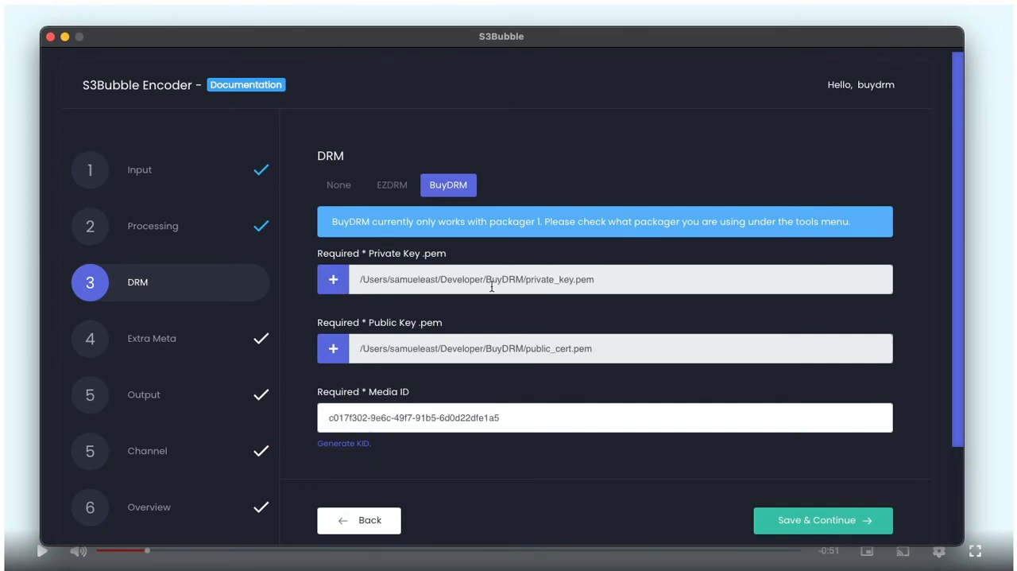
click(811, 507)
- Skip the extra metadata and set the AWS output to bucket s3bbuydrm with its CloudFront distribution and output folder dashdrm
scroll(546, 355, down, 3)
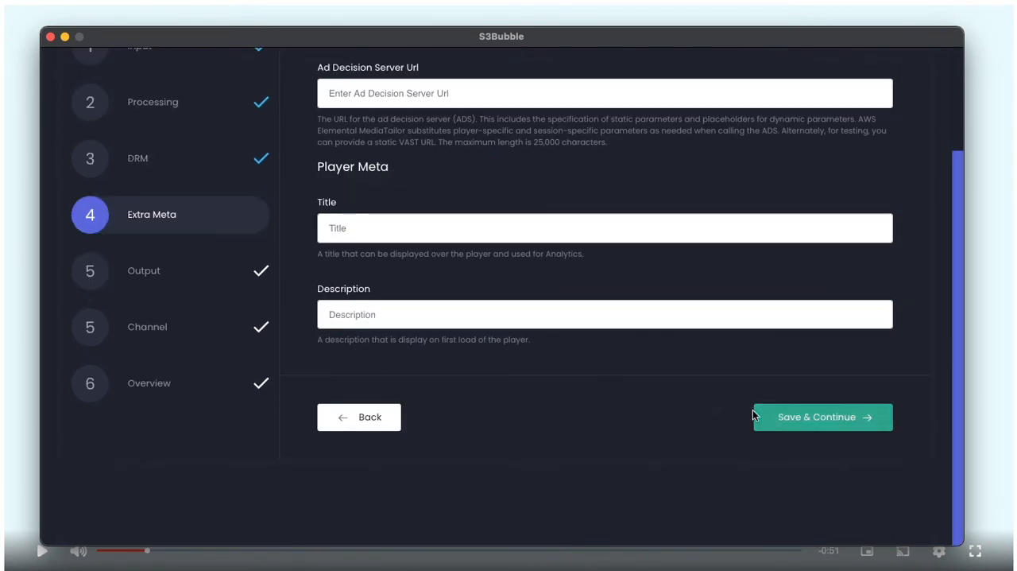
click(753, 415)
scroll(488, 243, up, 1)
click(419, 229)
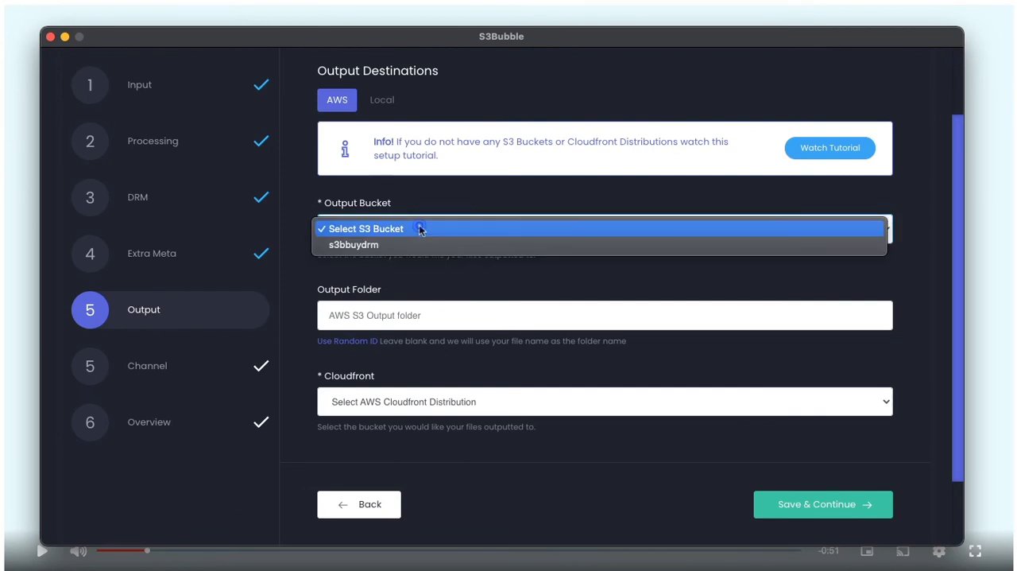
click(404, 244)
click(407, 315)
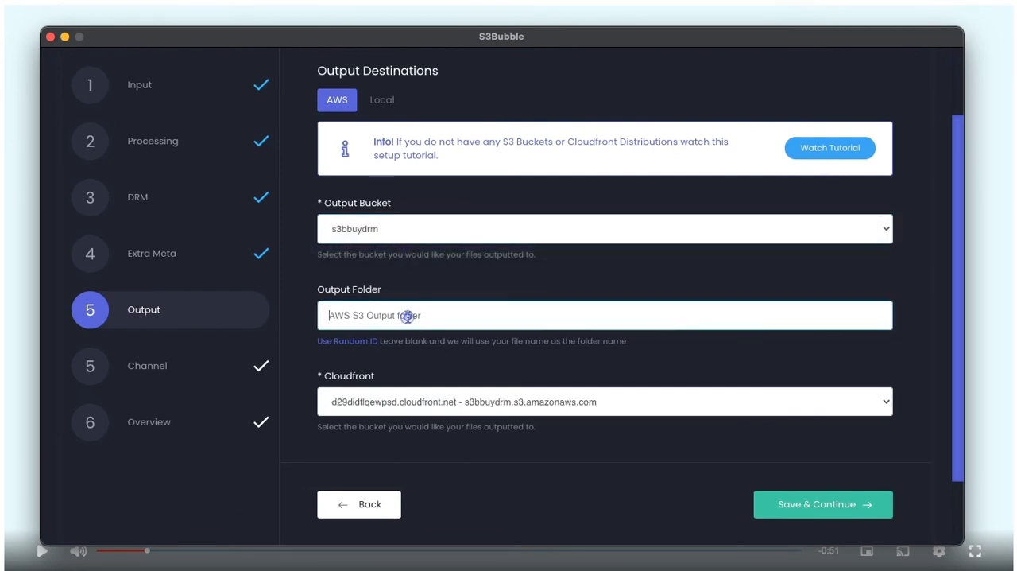
click(362, 317)
text(dash)
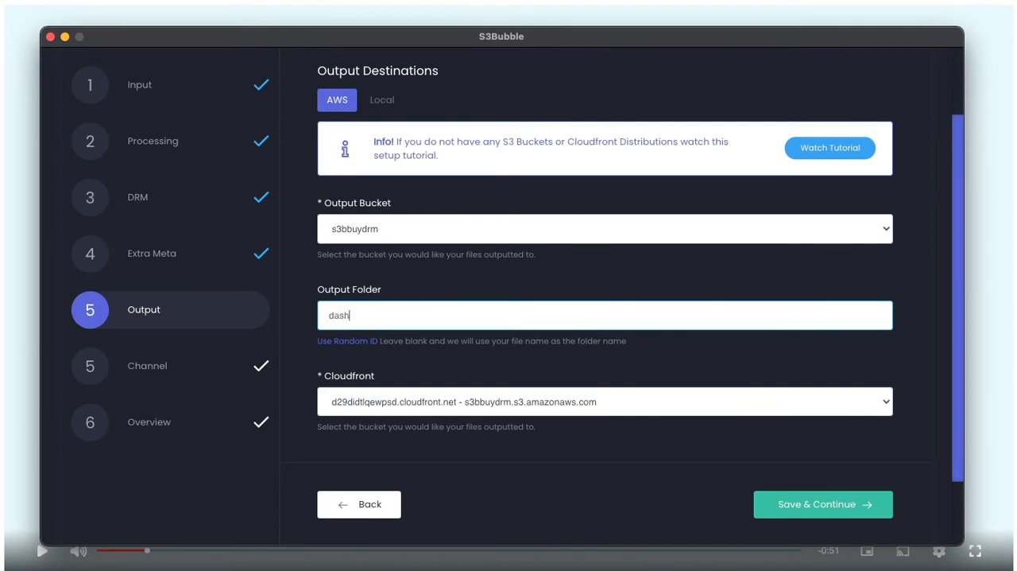
text(drm)
- Accept the output settings, leave the channel source location unselected and start the encode
click(843, 509)
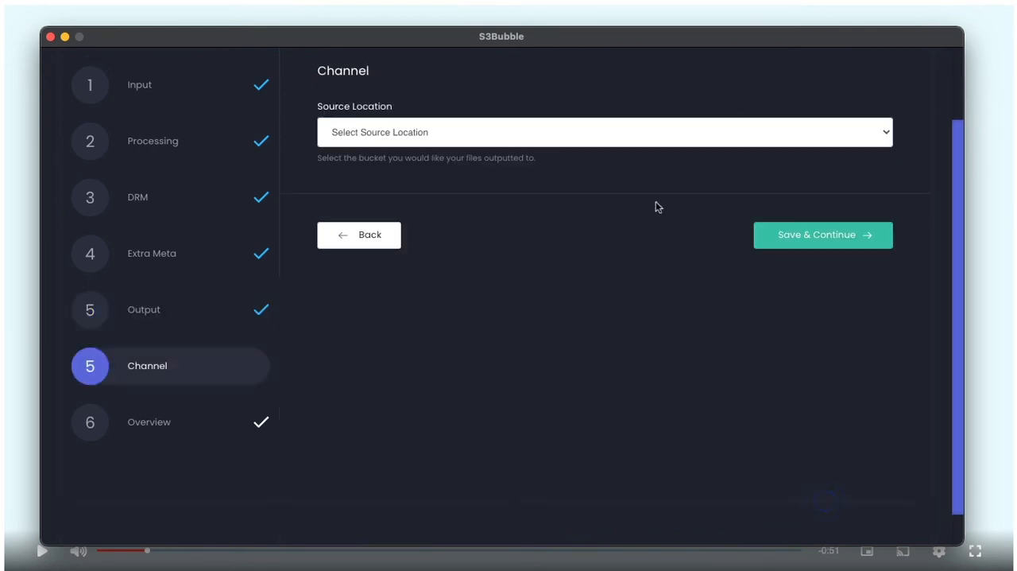
click(764, 245)
click(840, 229)
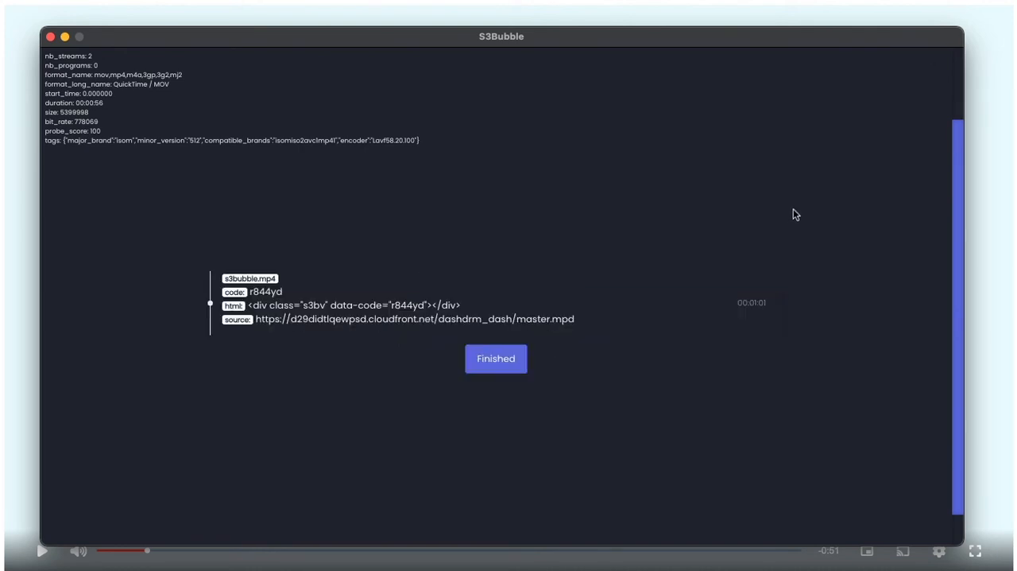
- Replace the s3bubble video call in index.html with the BuyDRM example copied from the player's npm page and save the file
double_click(266, 293)
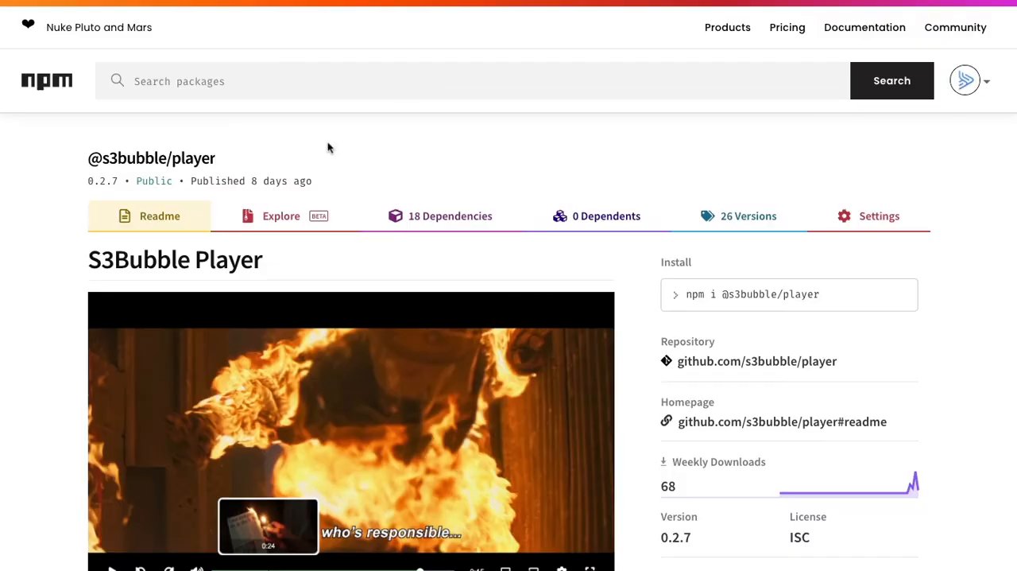
scroll(328, 148, down, 7)
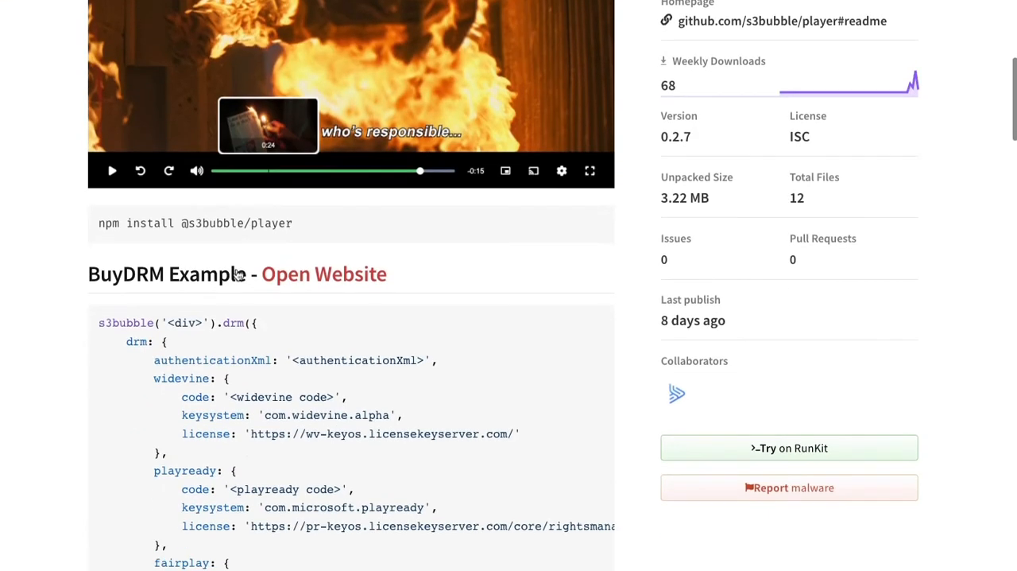
drag(91, 131, 156, 505)
key(super+c)
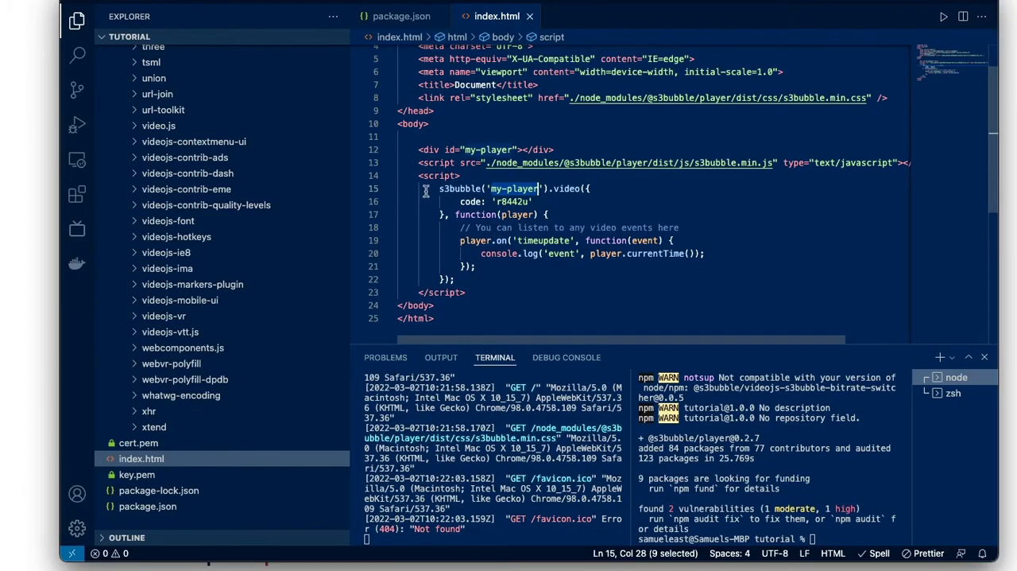
drag(439, 188, 487, 277)
key(super+v)
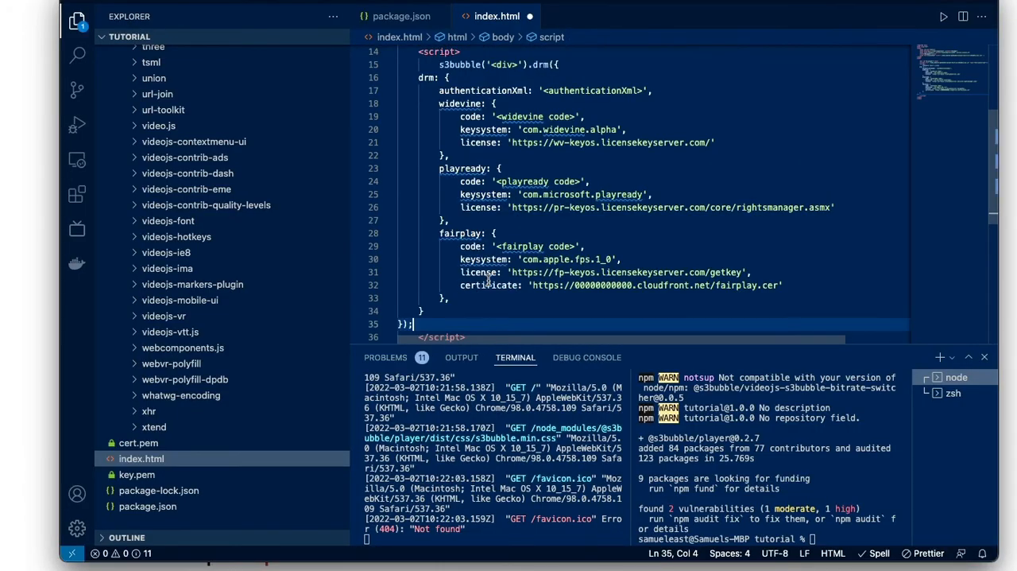
key(super+s)
- Indent the pasted DRM configuration below the s3bubble drm line by two levels
click(419, 324)
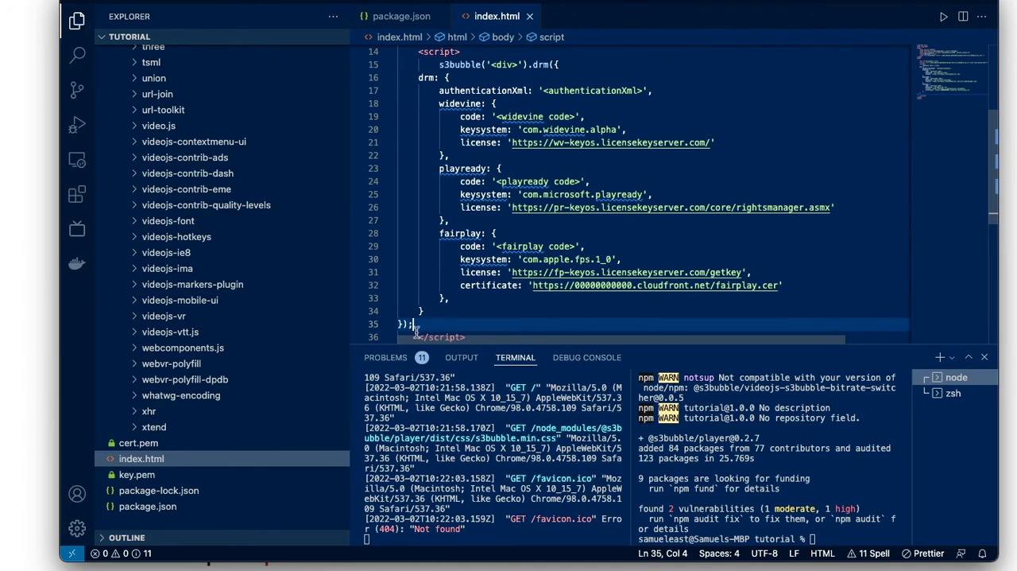
key(shift+Up)
key(shift+Up)
key(shift+Up)
key(shift+Up)
key(shift+Up)
key(shift+Up)
key(shift+Up)
key(shift+Up)
key(shift+Up)
key(shift+Up)
key(shift+Up)
key(shift+Up)
key(shift+Up)
key(shift+Up)
key(shift+Up)
key(shift+Up)
key(shift+Up)
key(shift+Up)
key(shift+Up)
key(Tab)
key(Tab)
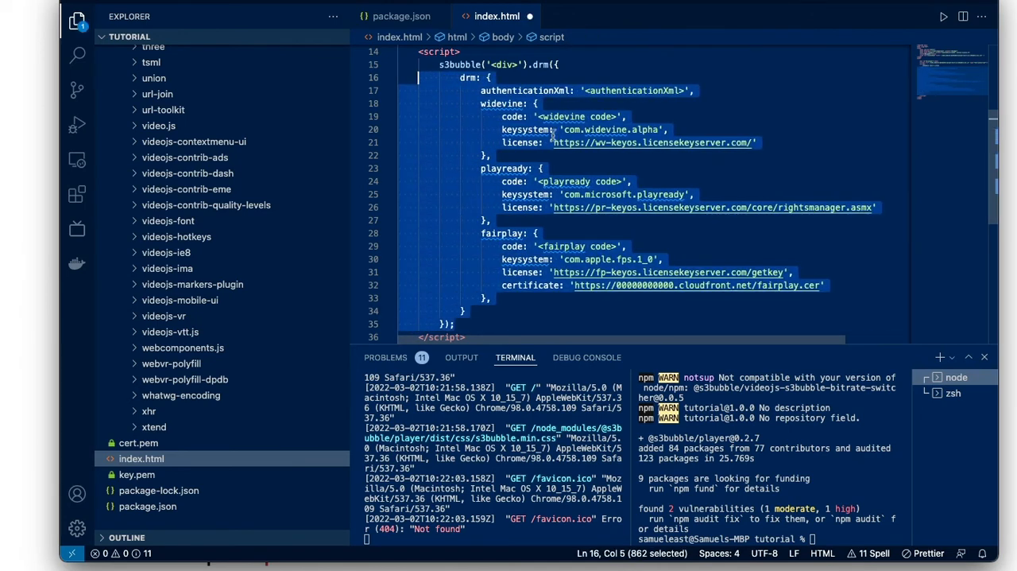
click(608, 103)
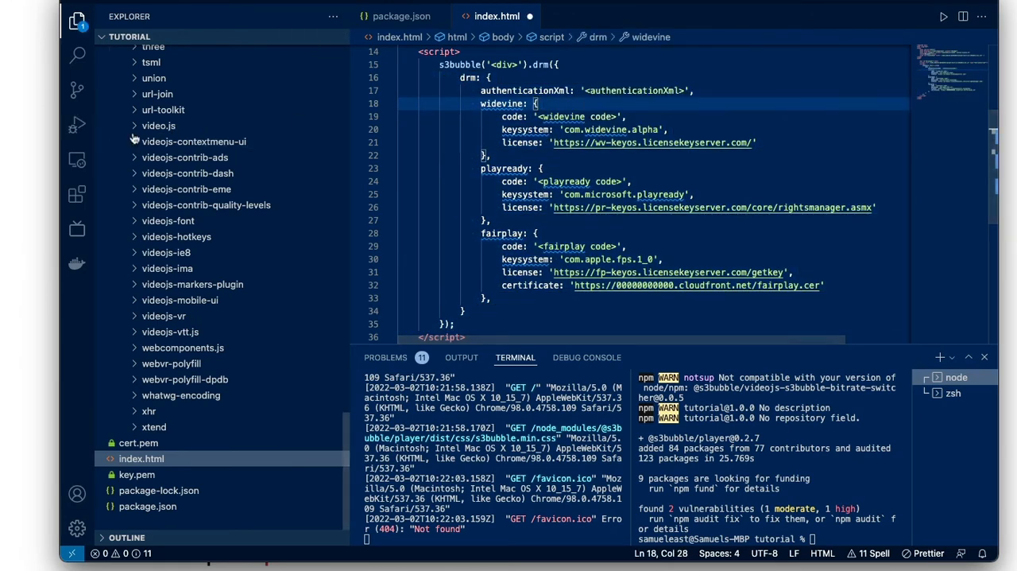
- Copy the code r844yd from S3Bubble's encode result and set it as the widevine and playready code in index.html
click(20, 116)
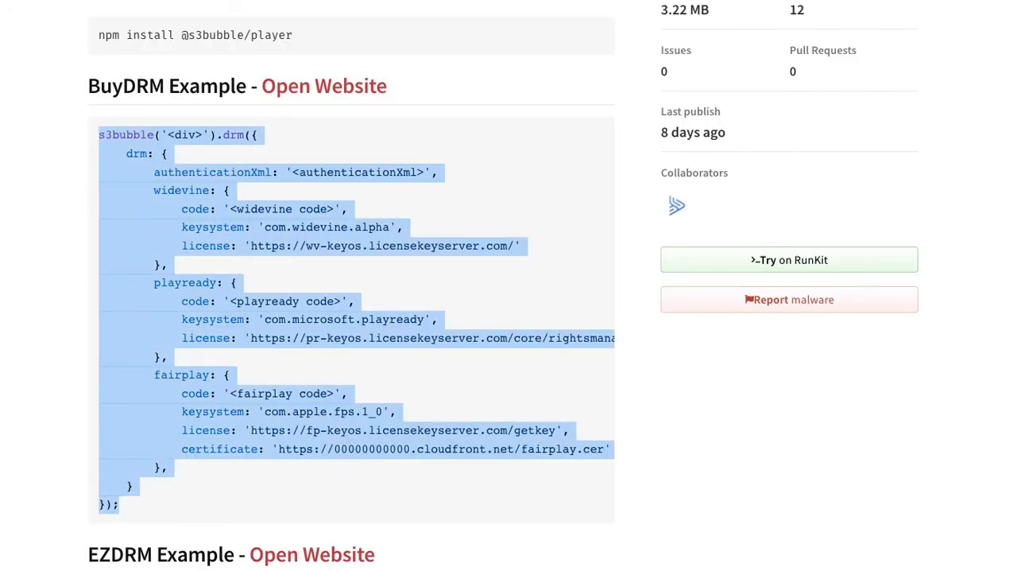
key(super+Tab)
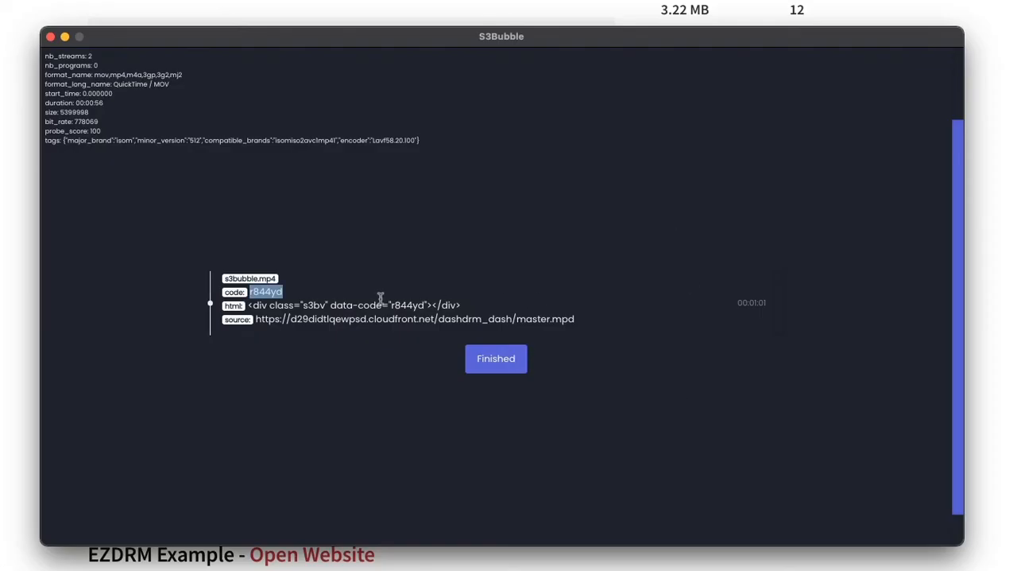
double_click(268, 291)
key(super+c)
key(super+Tab)
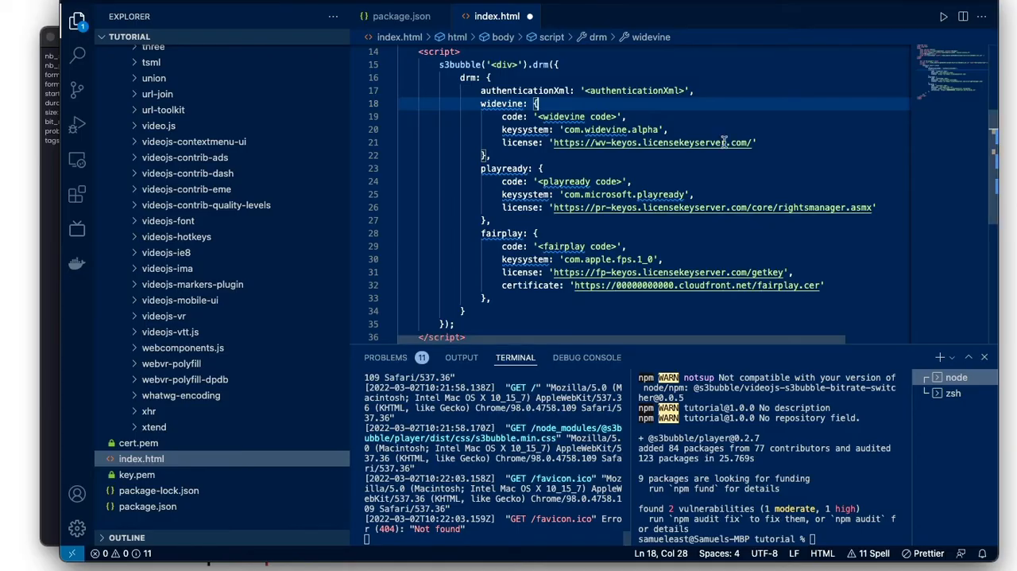
click(535, 116)
drag(536, 117, 619, 116)
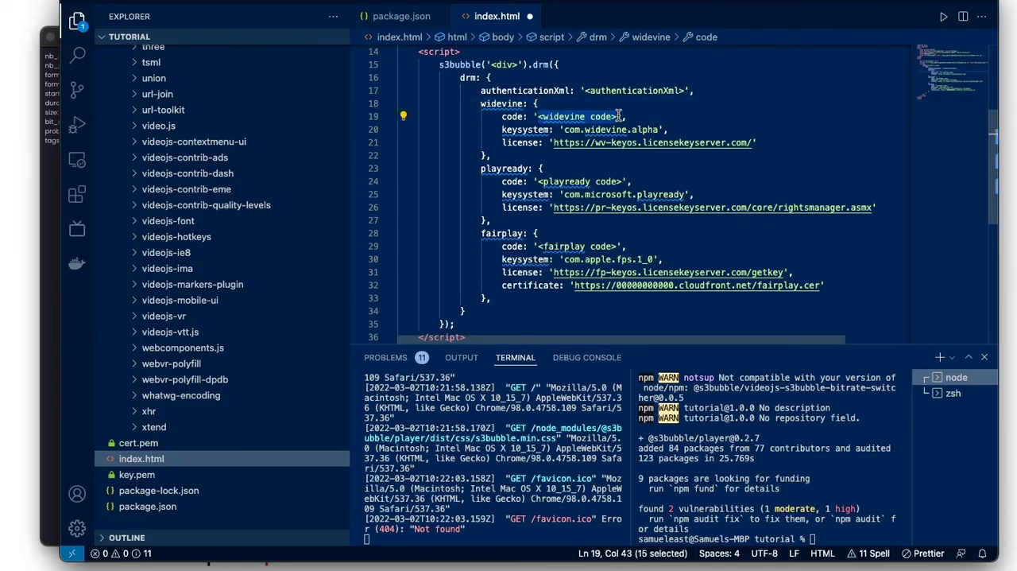
key(super+v)
drag(538, 181, 623, 181)
key(super+v)
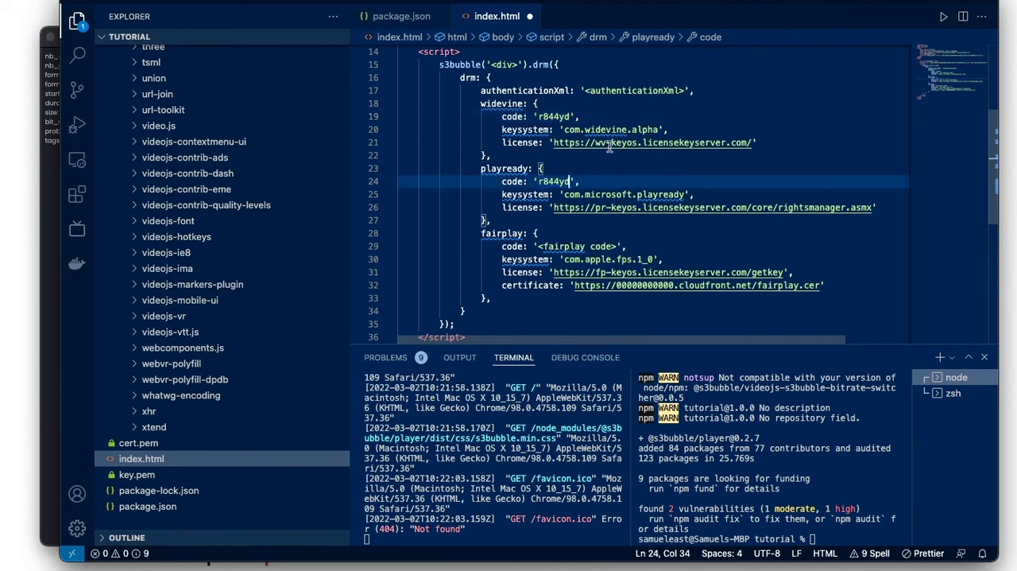
- Examine the Widevine and PlayReady license URLs and the fairplay settings in index.html
drag(554, 142, 719, 142)
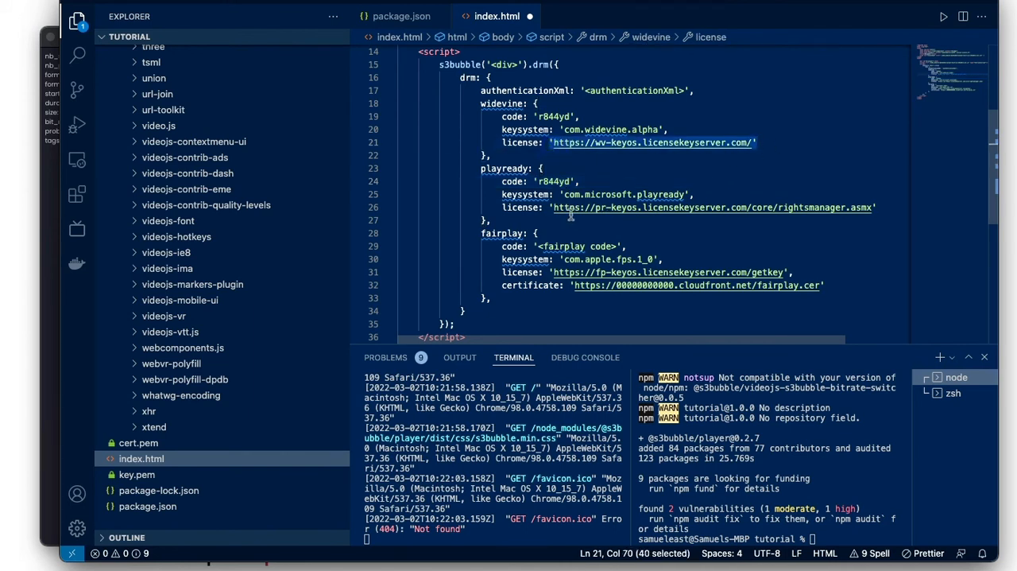
drag(550, 208, 877, 207)
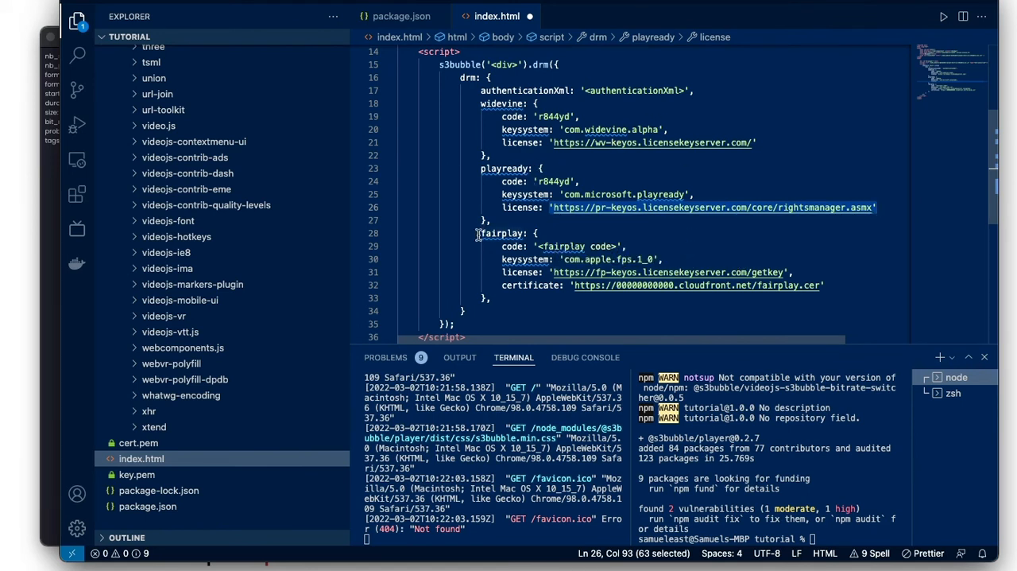
drag(480, 233, 502, 284)
click(600, 247)
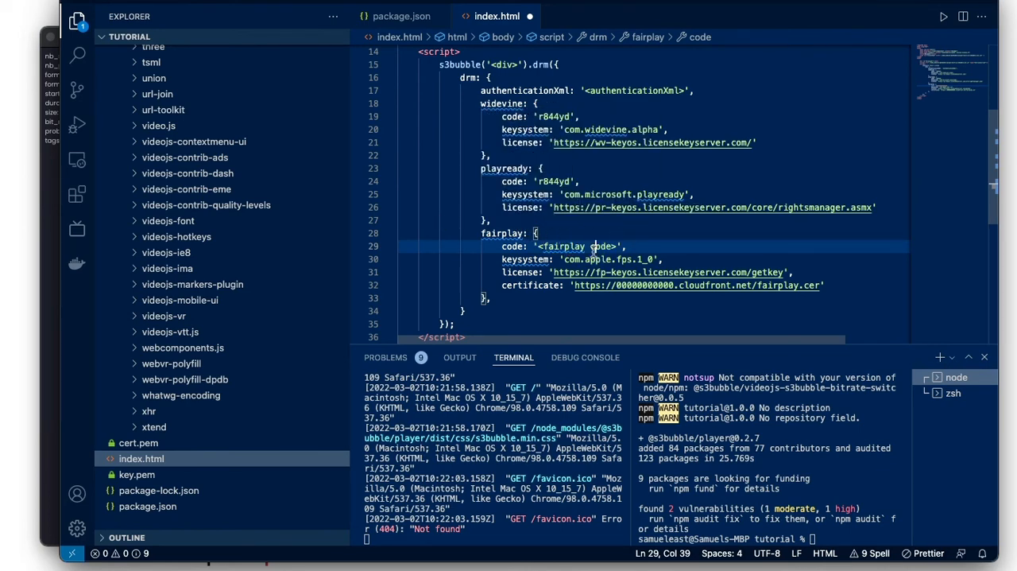
- Switch to S3Bubble, start another encode with s3bubble.mp4 as the input and HLS as the protocol, and accept the default processing settings
key(super+Tab)
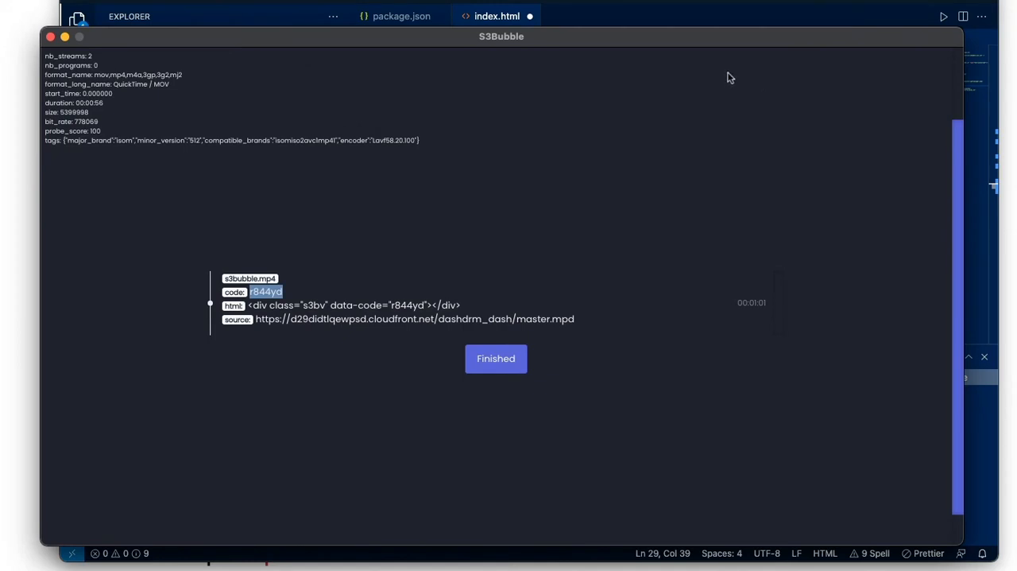
click(496, 368)
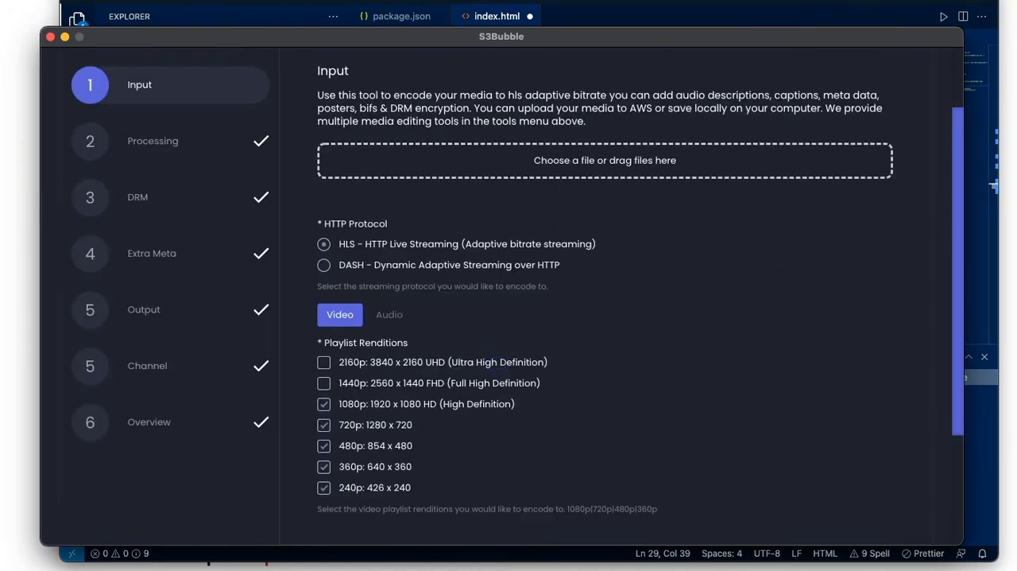
drag(739, 15, 609, 159)
scroll(334, 283, down, 5)
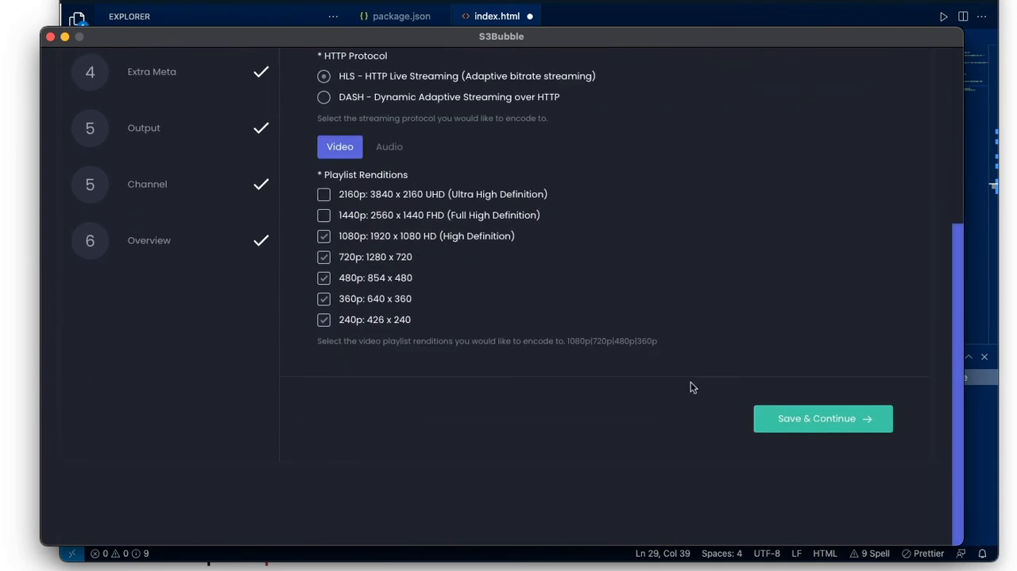
click(792, 429)
click(806, 392)
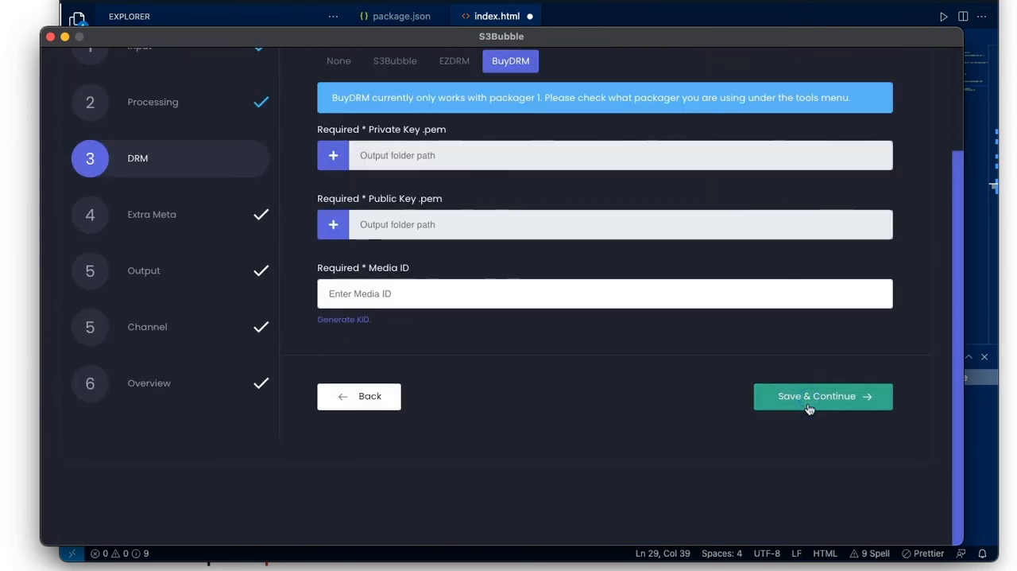
- Keep BuyDRM as the DRM provider and leave the advert and player meta fields blank, continuing to the output destinations
scroll(806, 406, up, 3)
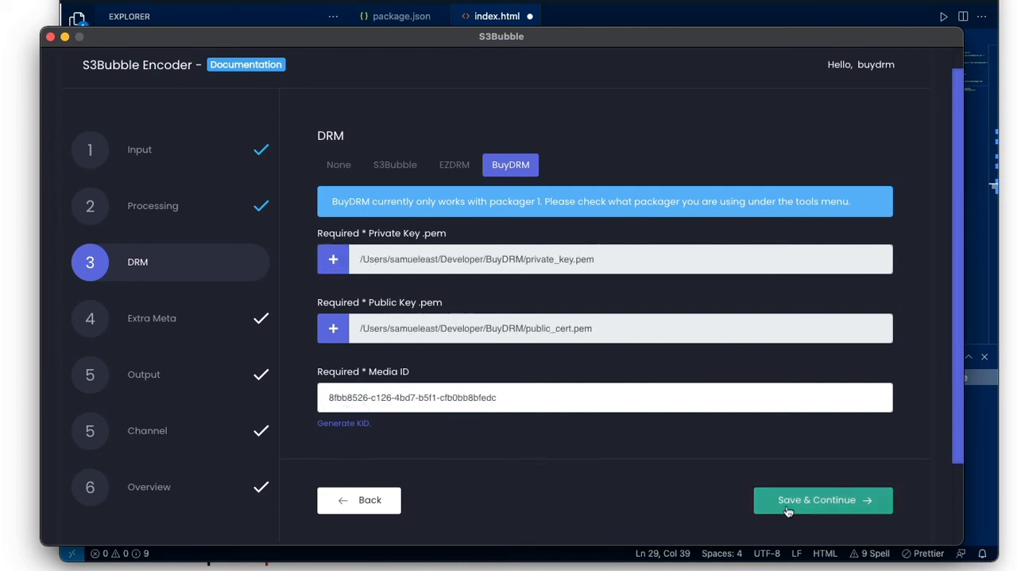
click(786, 499)
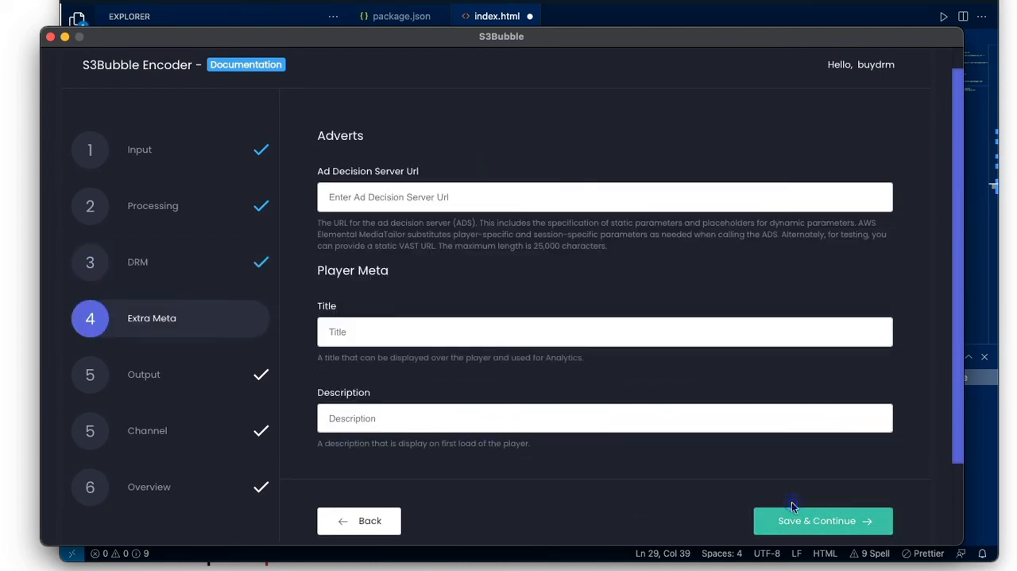
click(797, 520)
- Set the output bucket to s3bbuydrm and the output folder to buydrmhls, and proceed with the encode
click(389, 293)
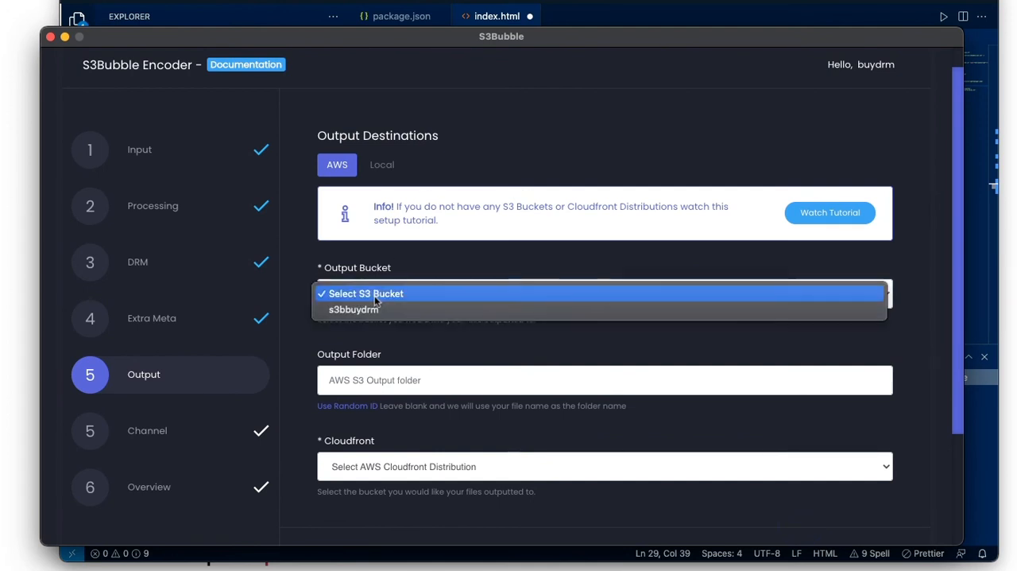
click(387, 309)
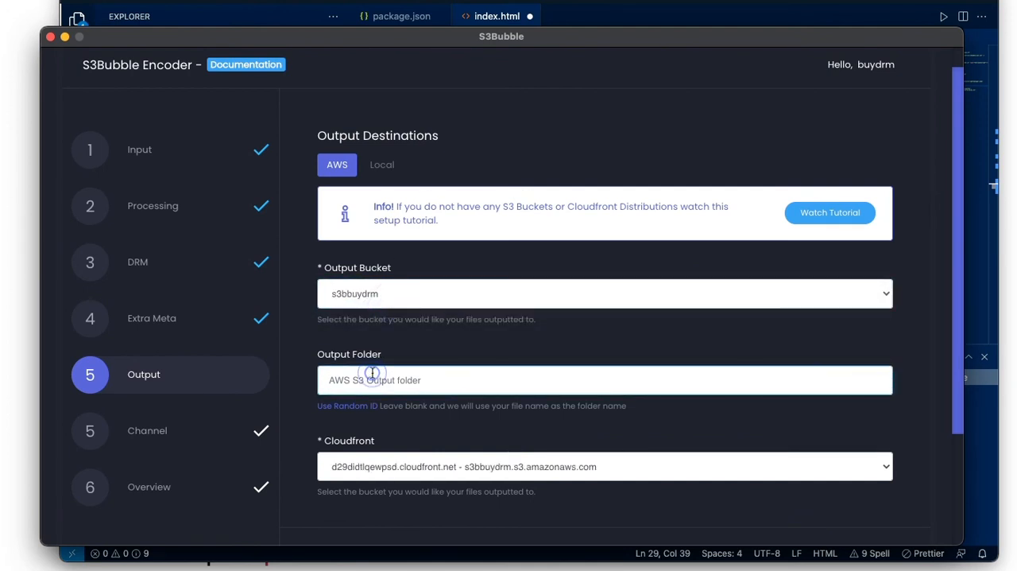
click(372, 375)
text(buydrmhls)
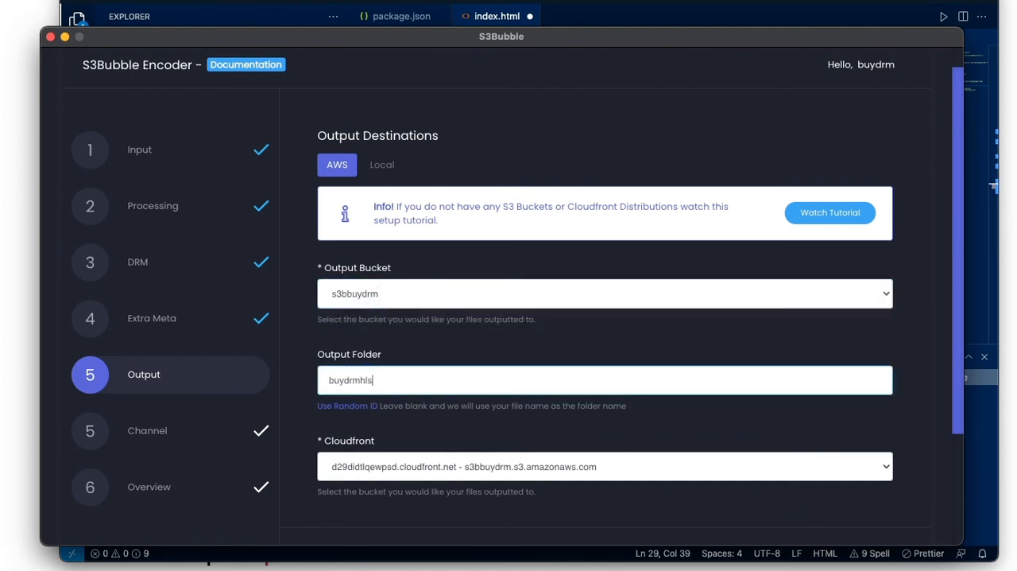
scroll(475, 366, down, 2)
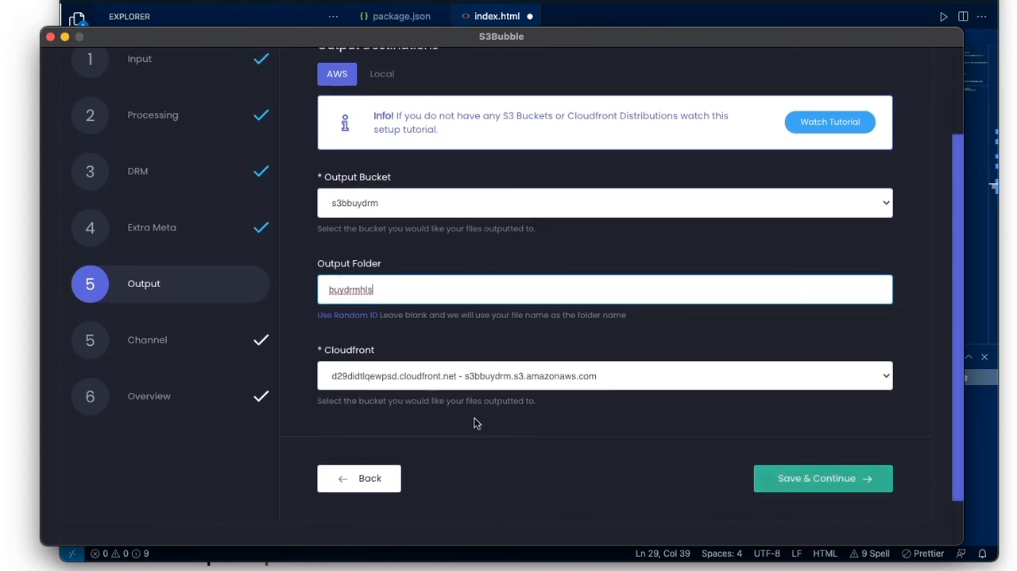
click(812, 482)
click(821, 204)
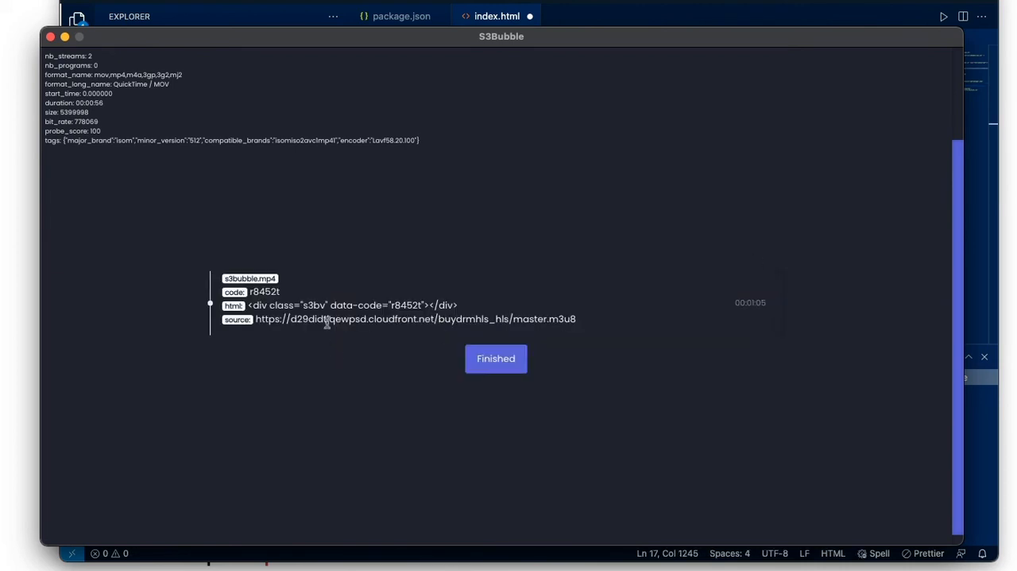
- Copy the code r8452t from the finished HLS encode and set it as the fairplay code in index.html
double_click(266, 291)
click(641, 8)
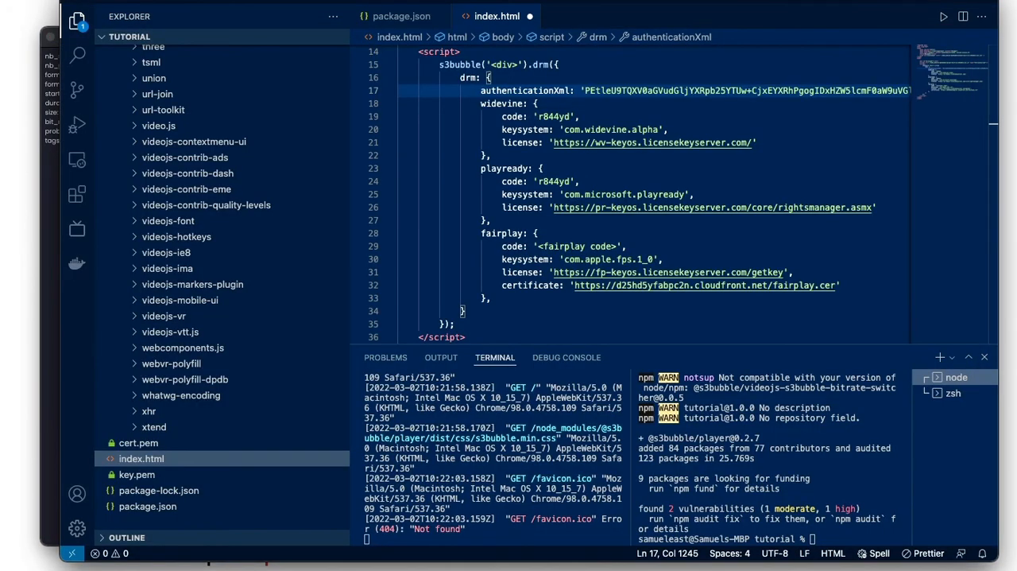
drag(534, 245, 616, 247)
click(555, 236)
click(538, 246)
text(r8452t)
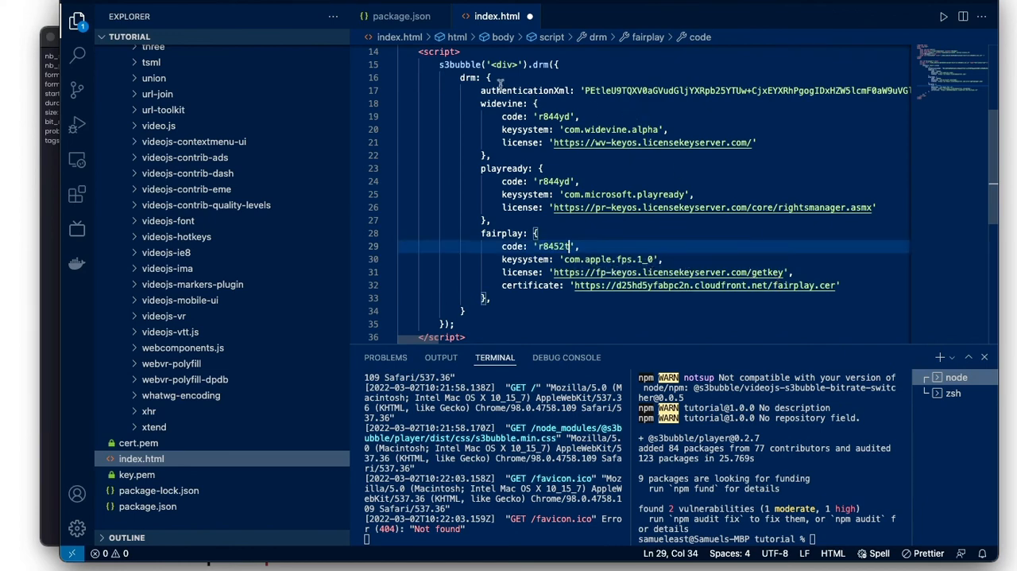
- Replace the <div> placeholder in the s3bubble drm call with the player div's id my-player, and save index.html
scroll(524, 103, up, 3)
drag(465, 142, 512, 142)
key(ctrl+c)
drag(491, 181, 519, 181)
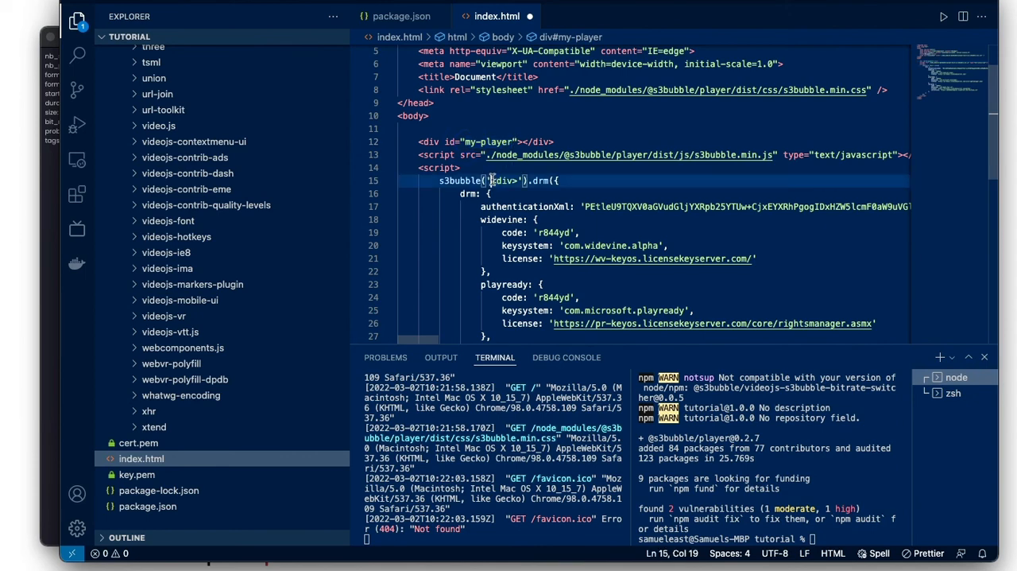
key(ctrl+v)
key(ctrl+s)
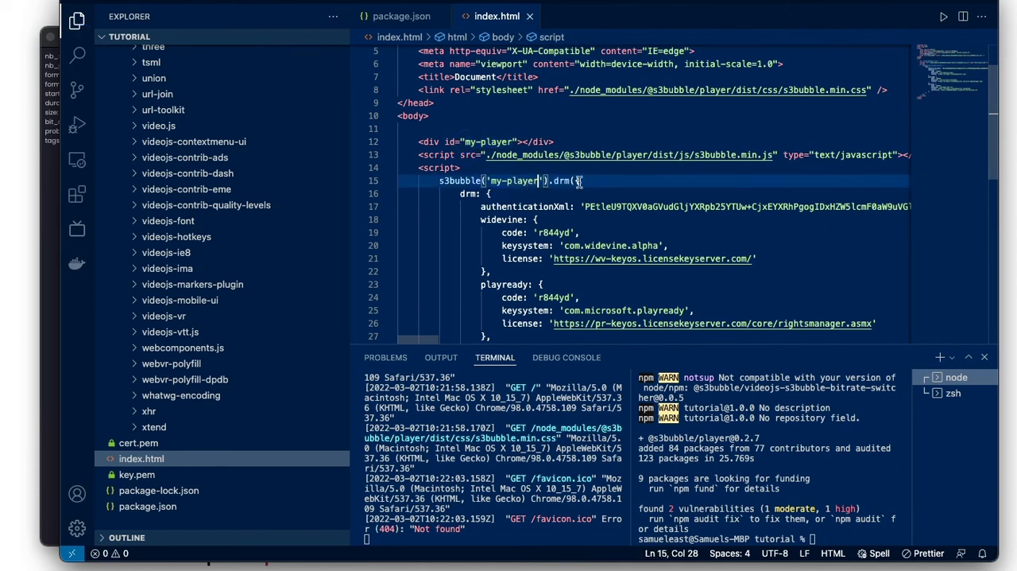
scroll(580, 181, down, 6)
scroll(578, 159, up, 4)
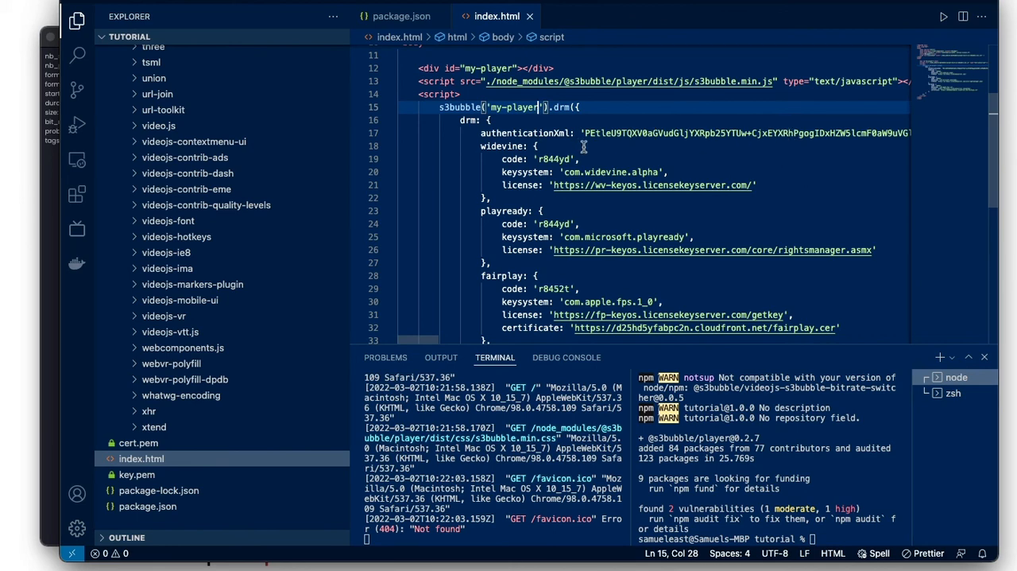
scroll(647, 180, down, 2)
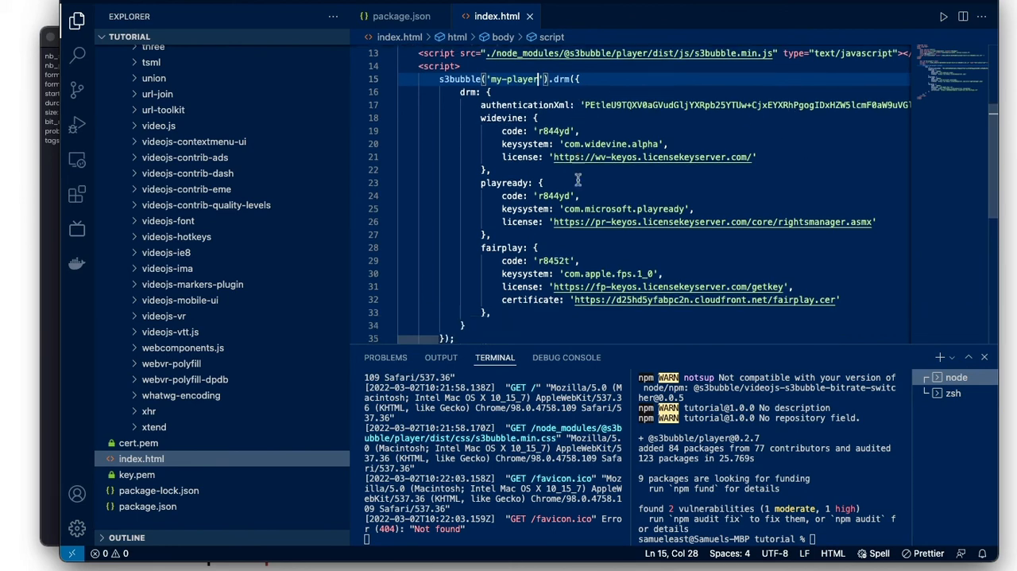